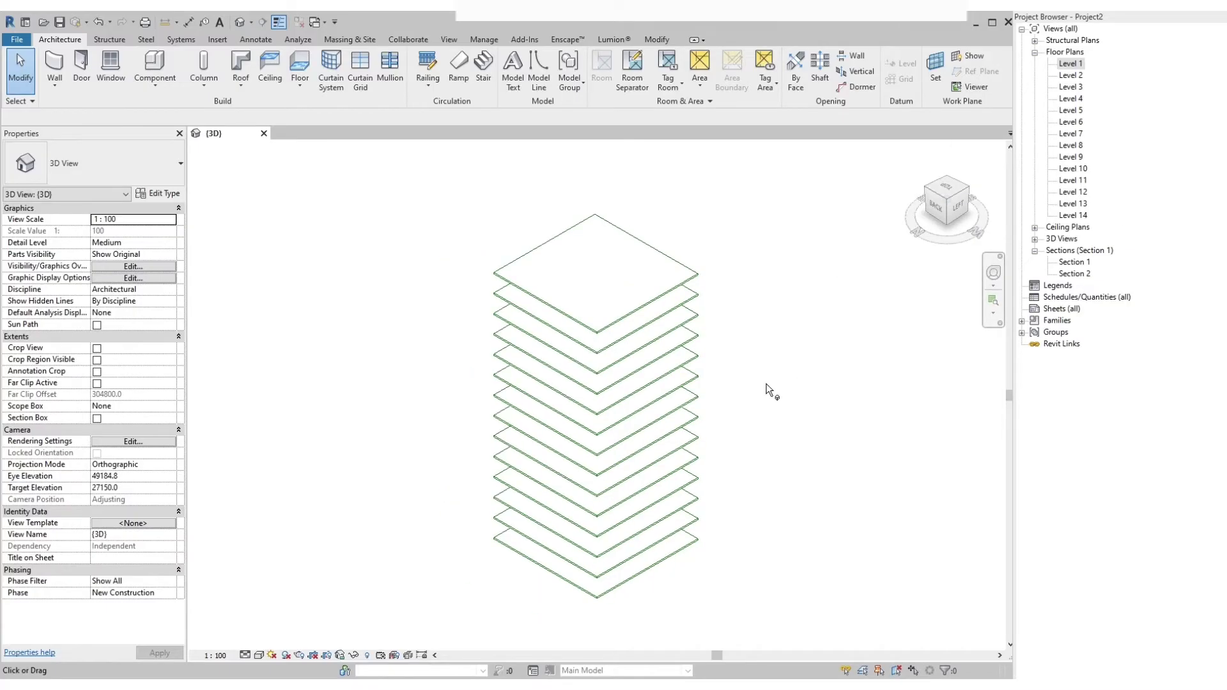
Orbit the stacked floors in 3D around to an isometric view.
middle_click_drag(850, 396, 745, 405, "shift")
middle_click_drag(443, 405, 706, 235, "shift")
middle_click_drag(805, 229, 930, 211, "shift")
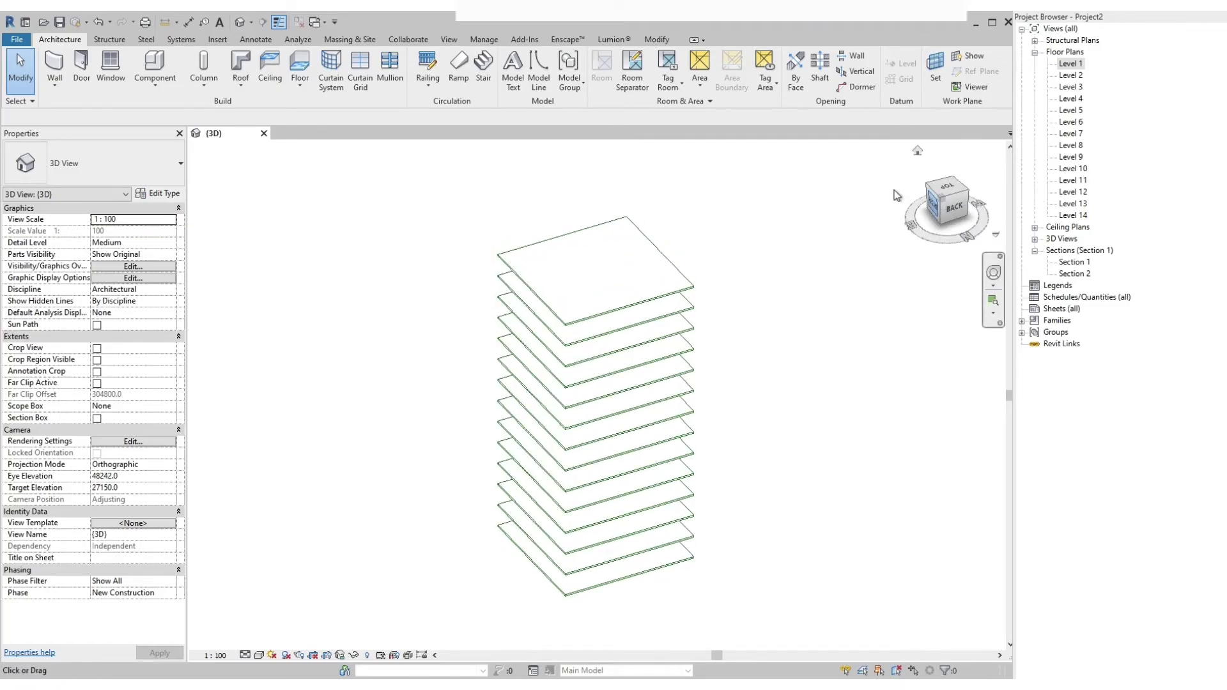
Open the Level 1 floor plan and zoom to the slab's dashed rectangular outline.
double_click(1068, 64)
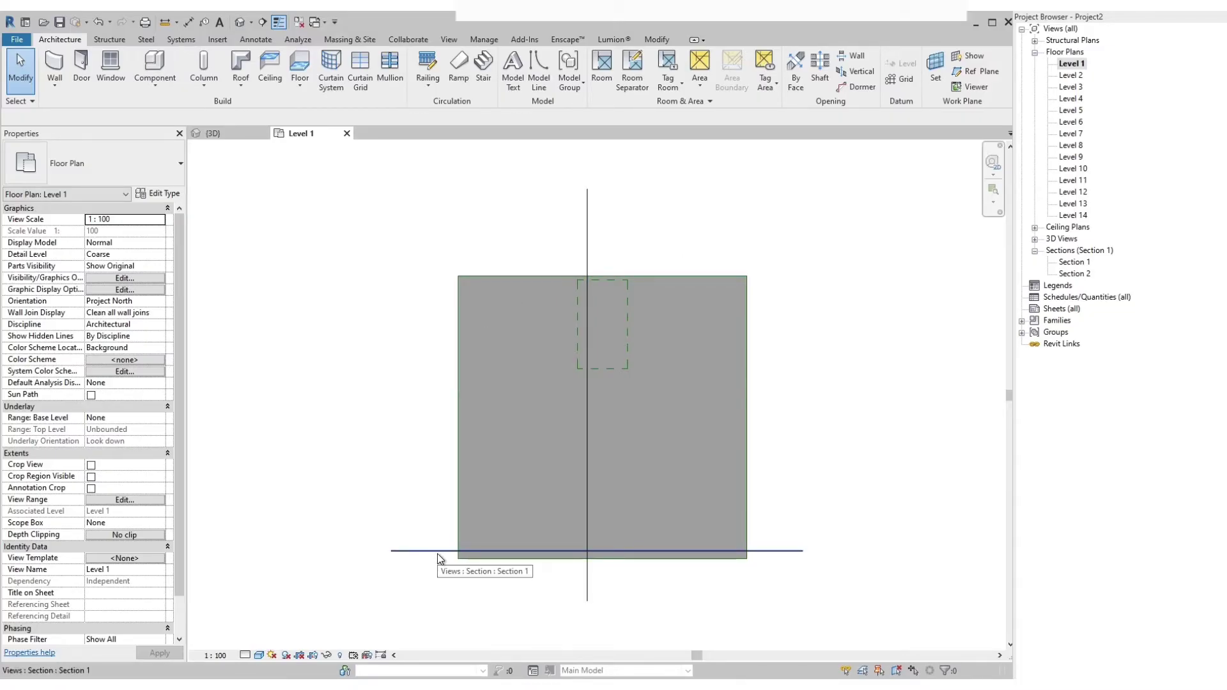
scroll(592, 266, "up", 5)
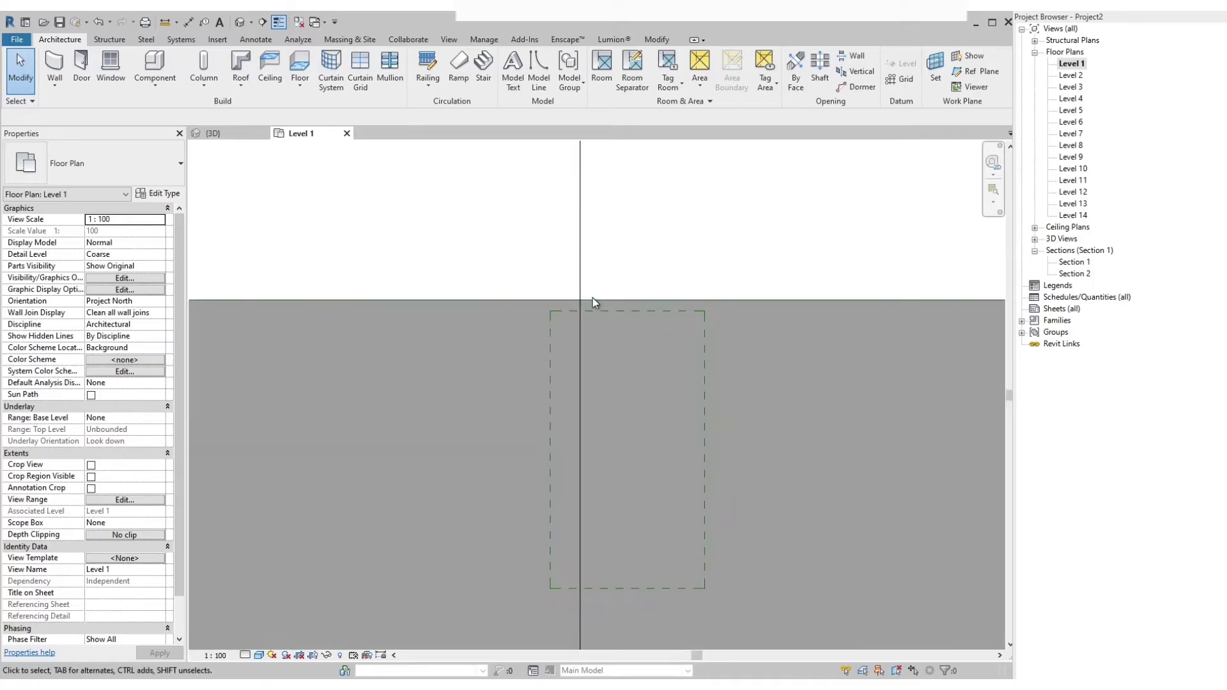
scroll(645, 262, "down", 1)
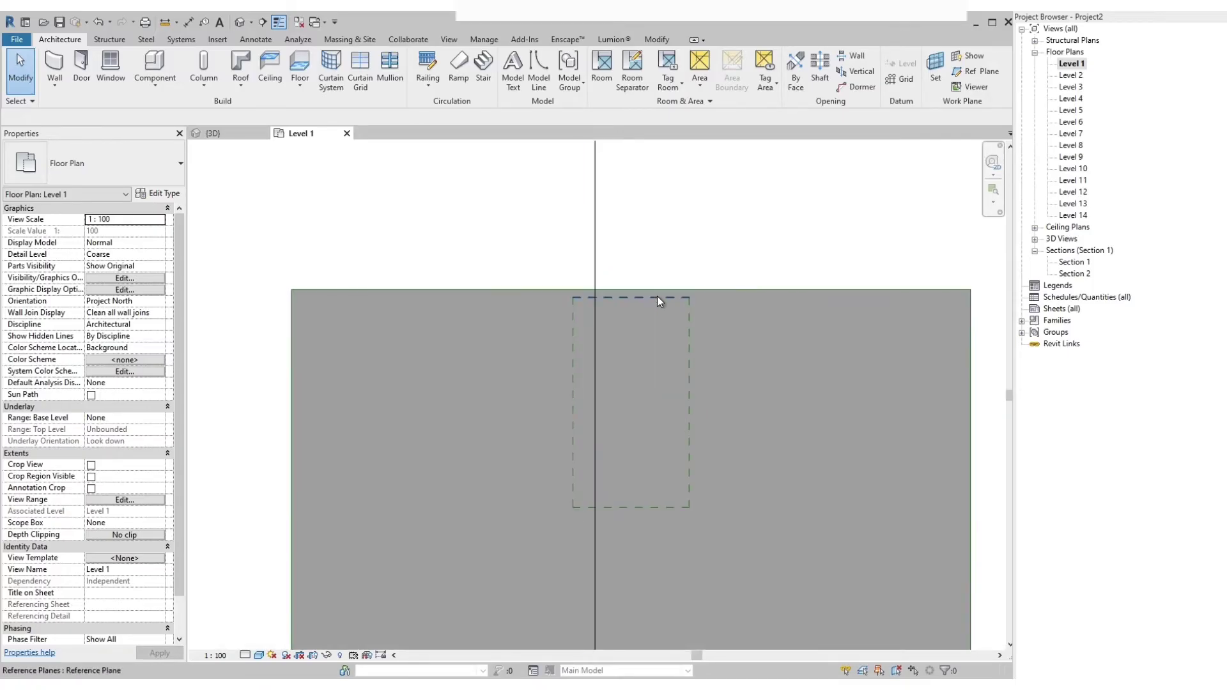
left_click(657, 296)
key("Escape")
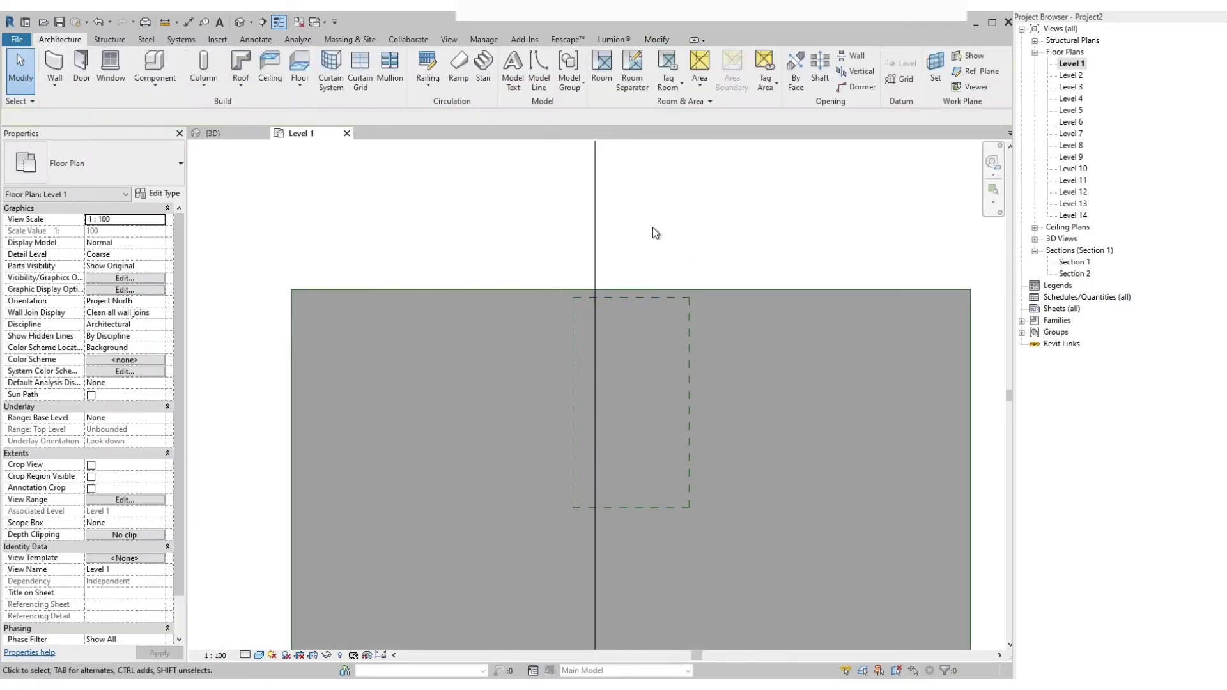
Draw two horizontal reference planes across the dashed rectangle.
left_click(973, 71)
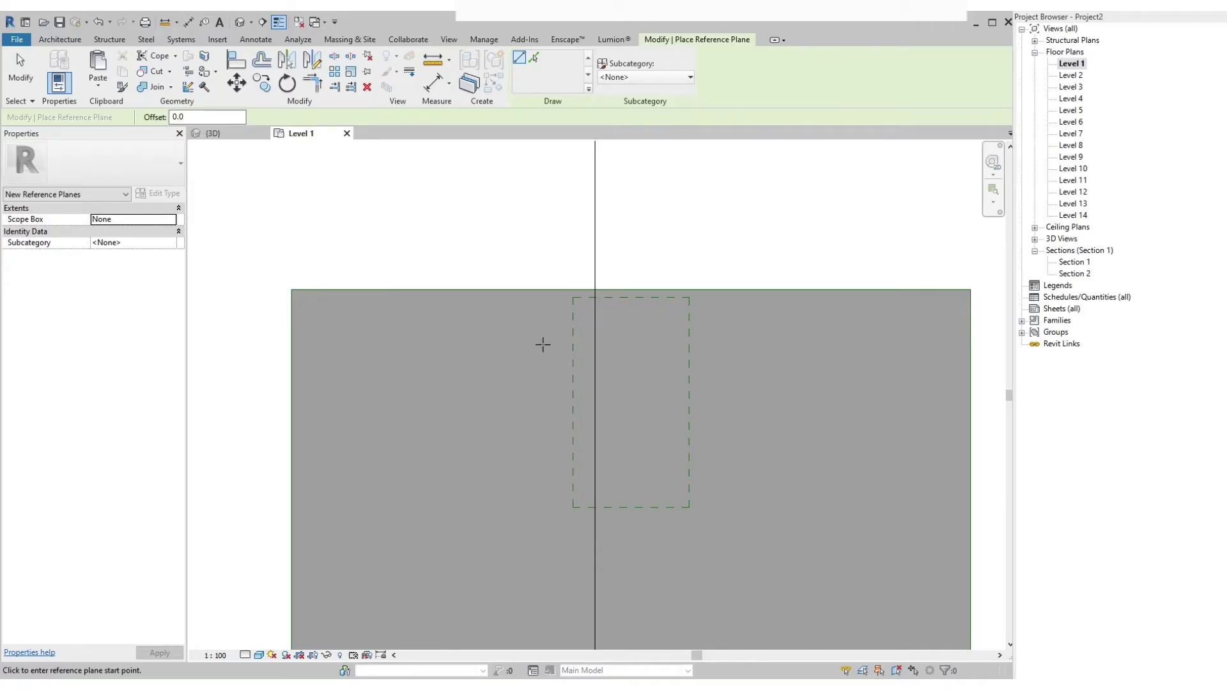
left_click(543, 346)
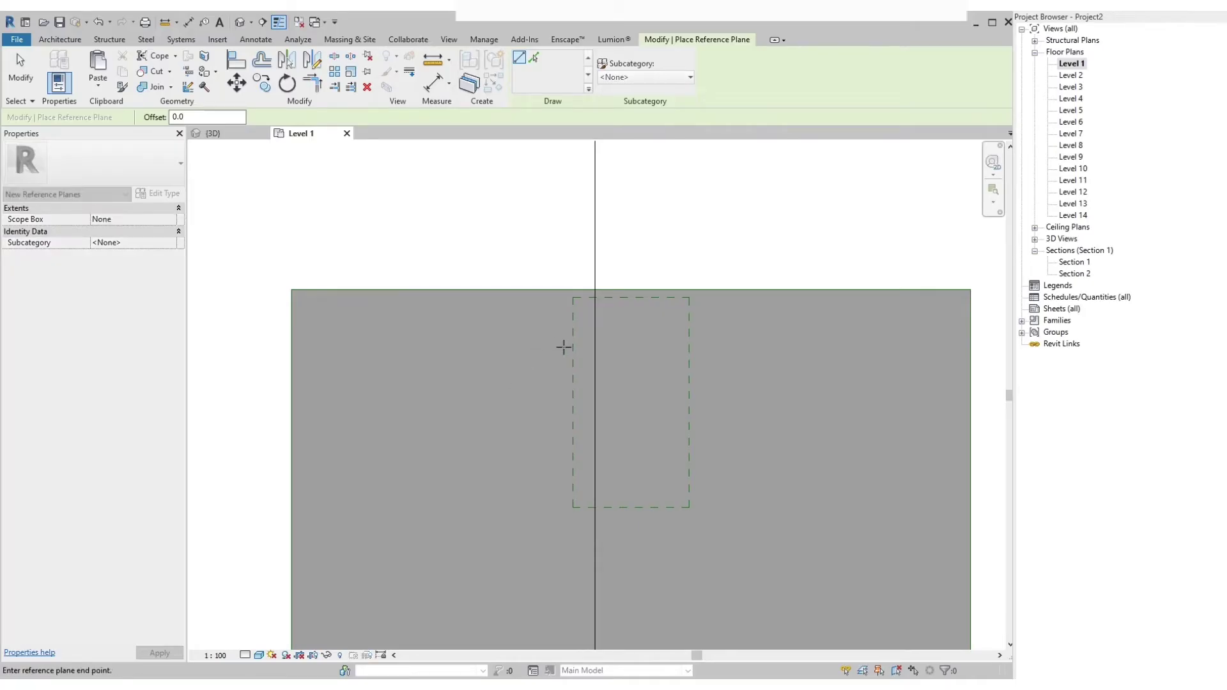
left_click(734, 347)
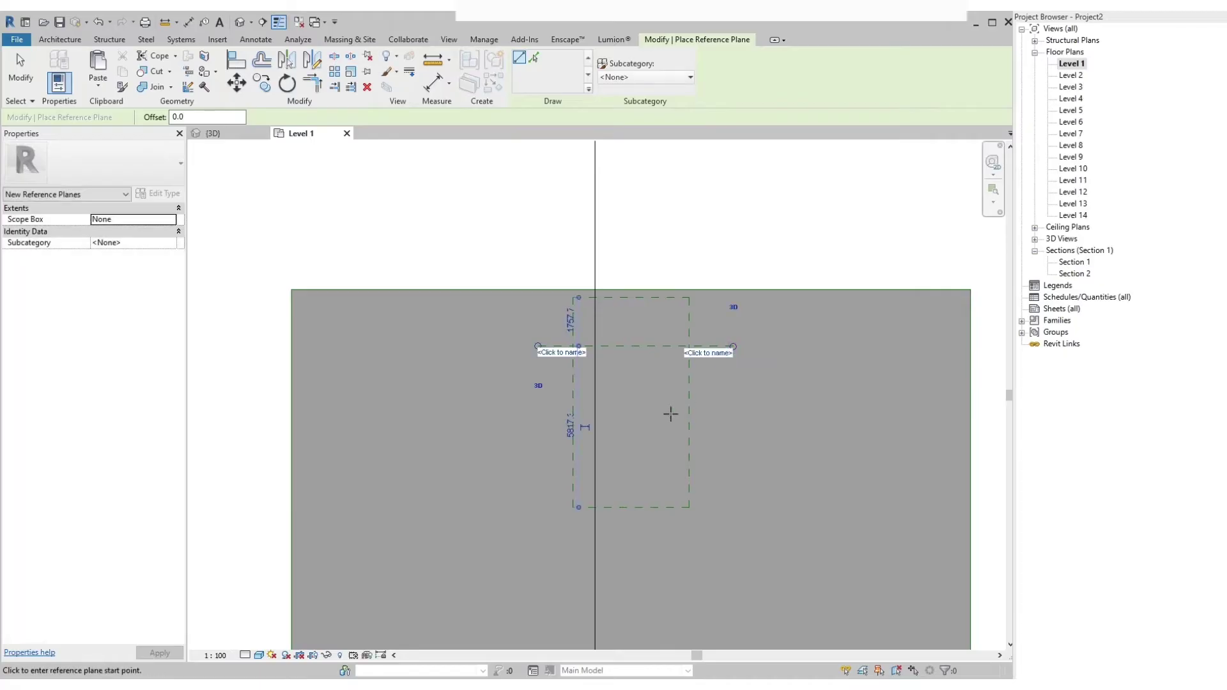
left_click(537, 466)
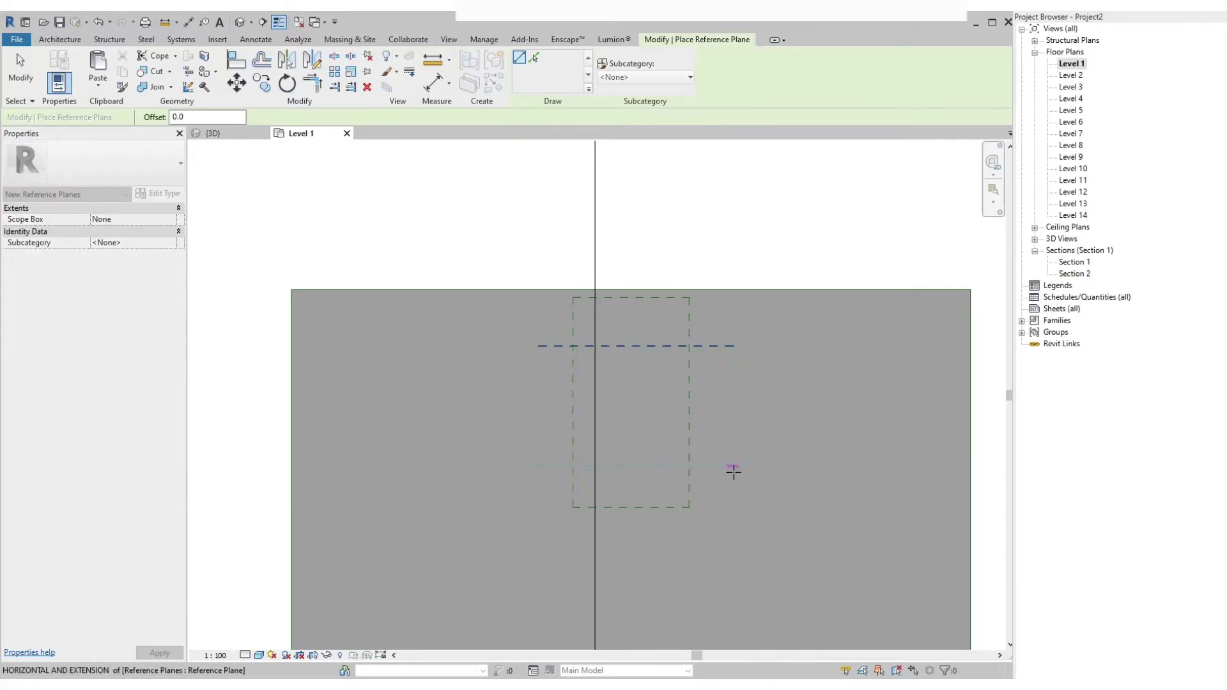
left_click(735, 469)
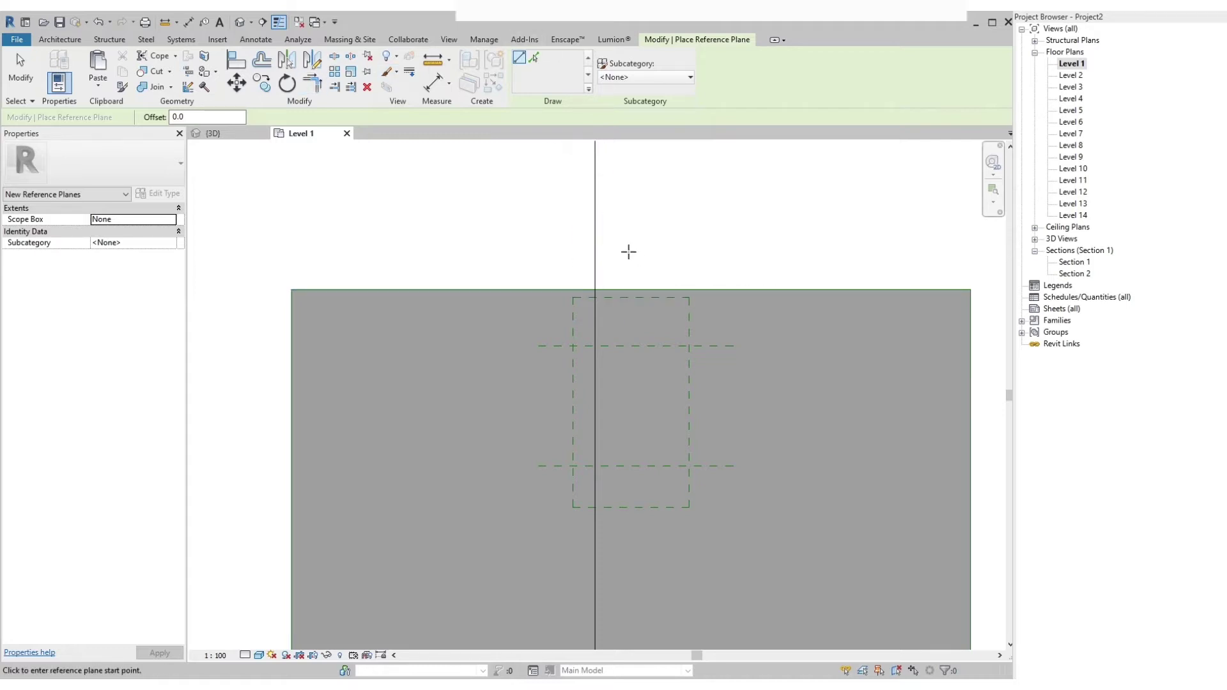
Draw two closely spaced vertical reference planes through the rectangle's middle.
left_click(625, 276)
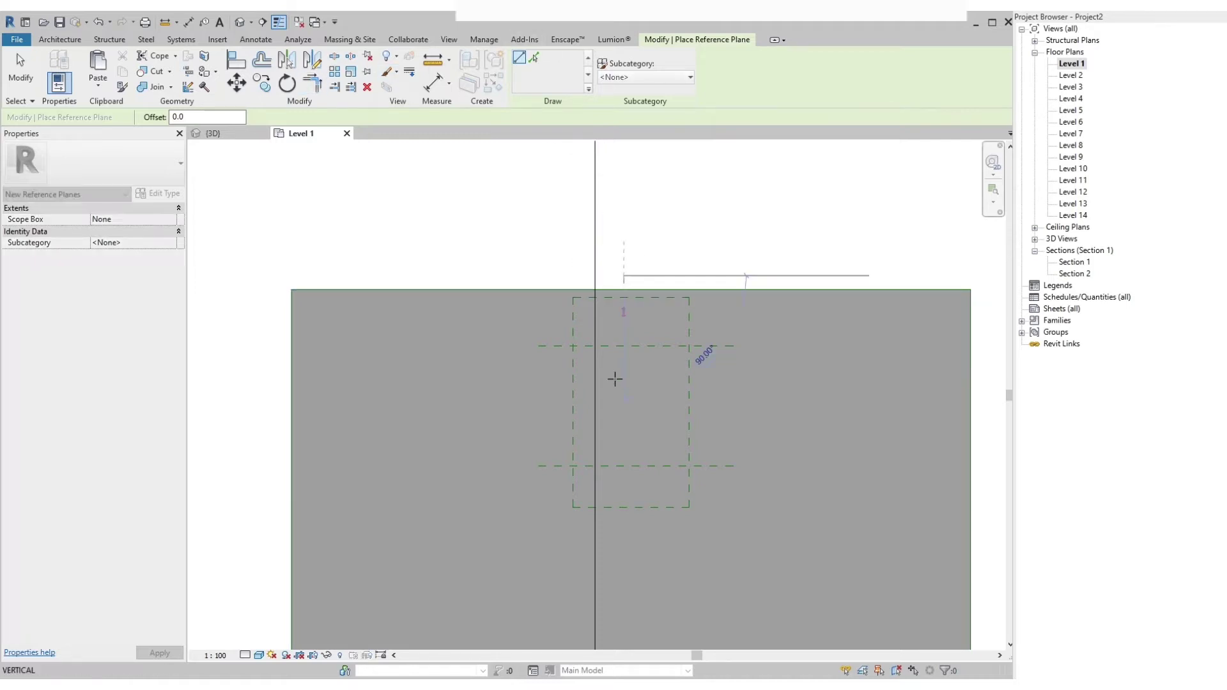
left_click(624, 535)
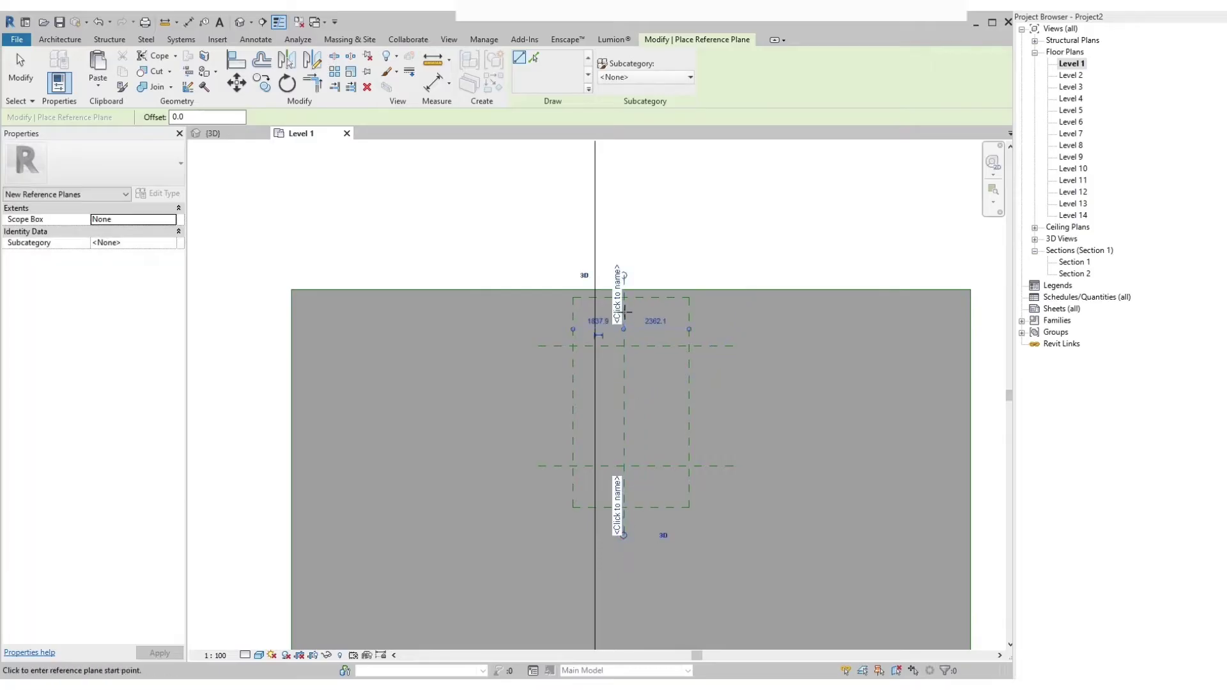
left_click(624, 276)
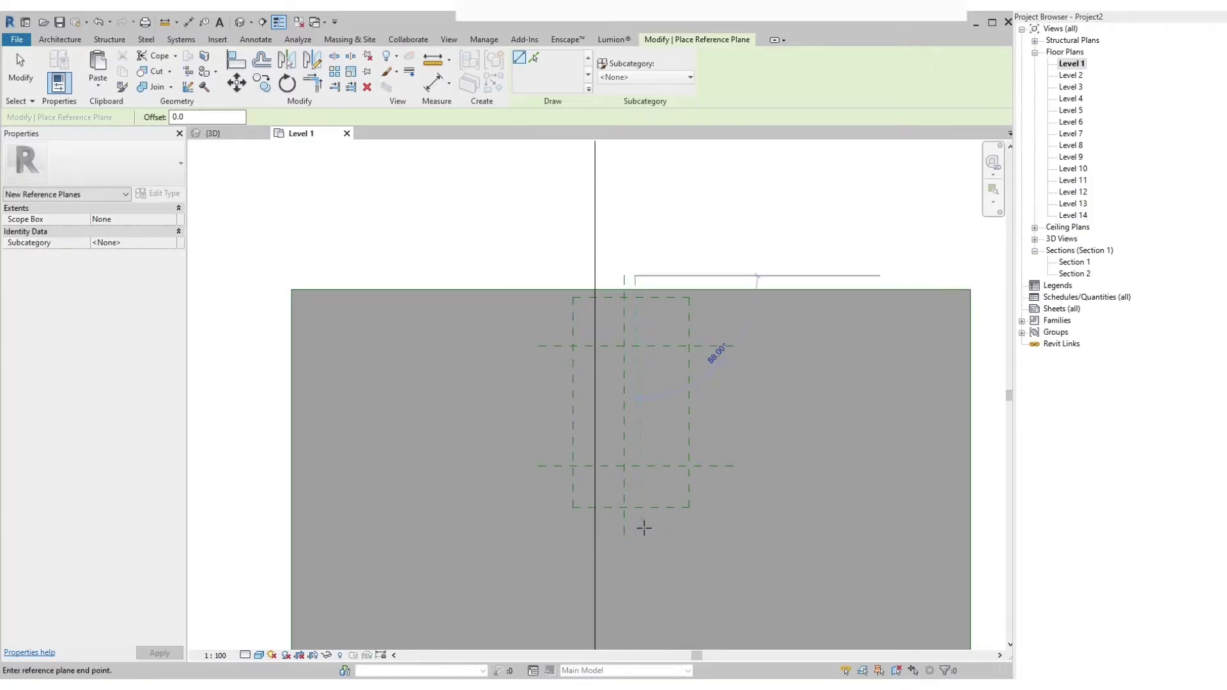
left_click(639, 536)
key("Escape")
key("Escape")
scroll(581, 273, "up", 1)
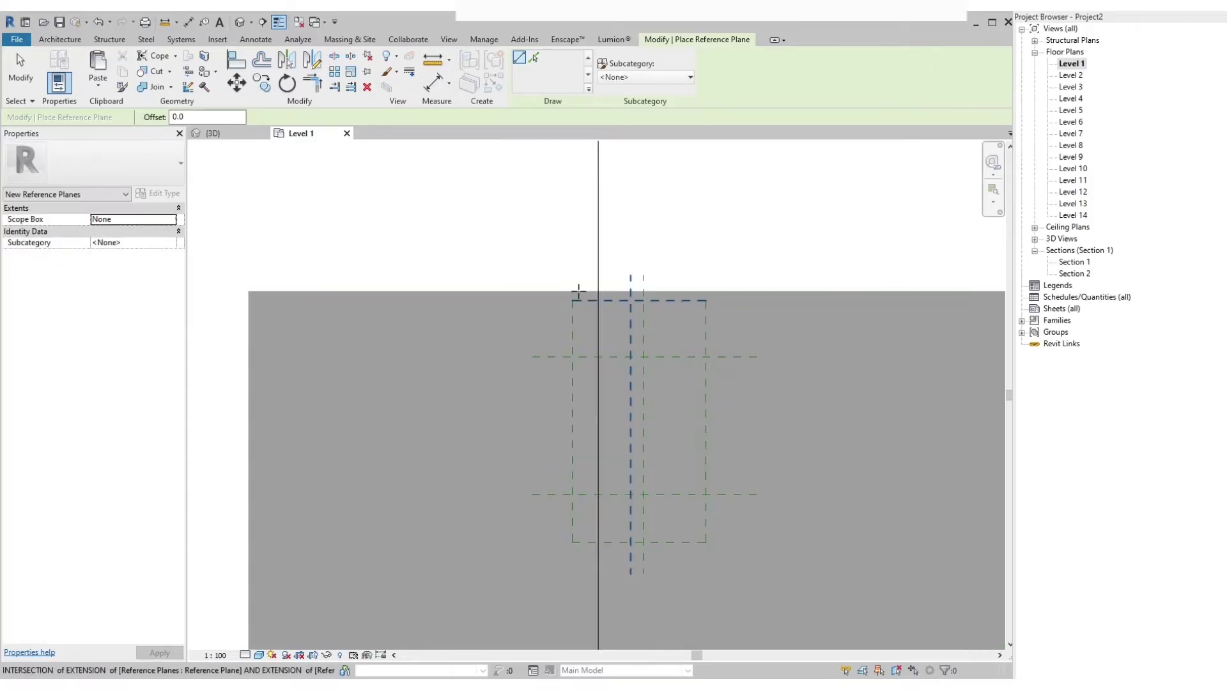
Dimension the left side with DI: 1758, 4317, 1500 from top edge to bottom edge.
key("d")
key("i")
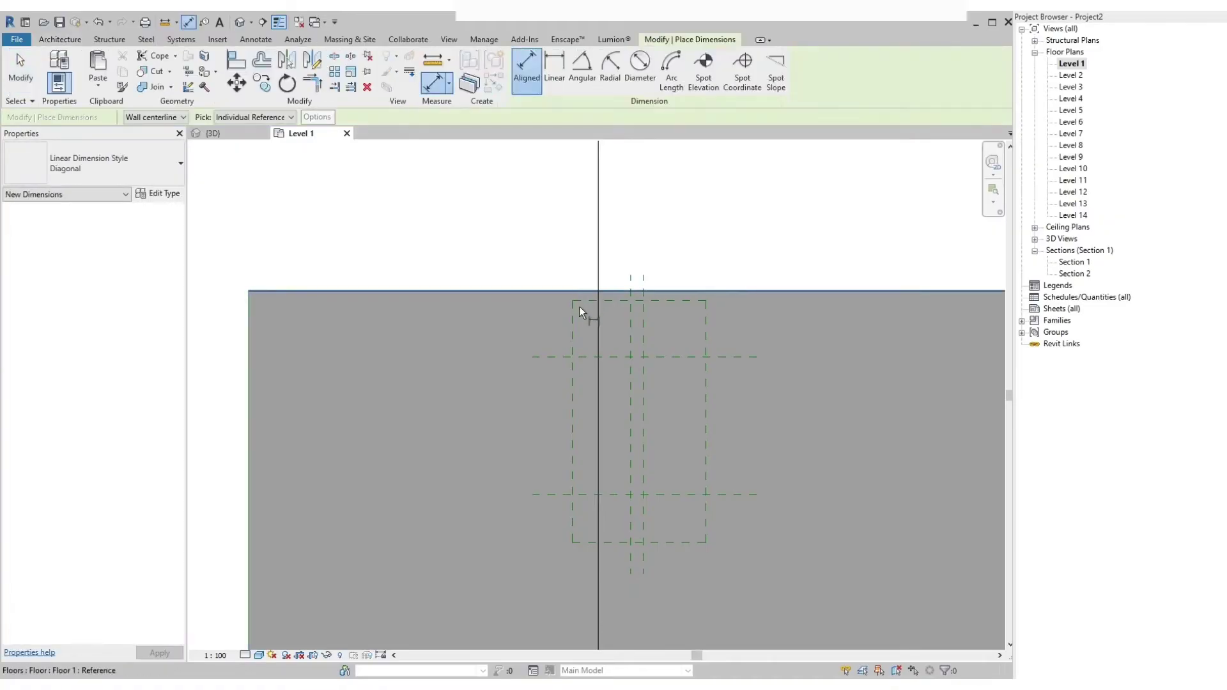
left_click(585, 303)
left_click(554, 355)
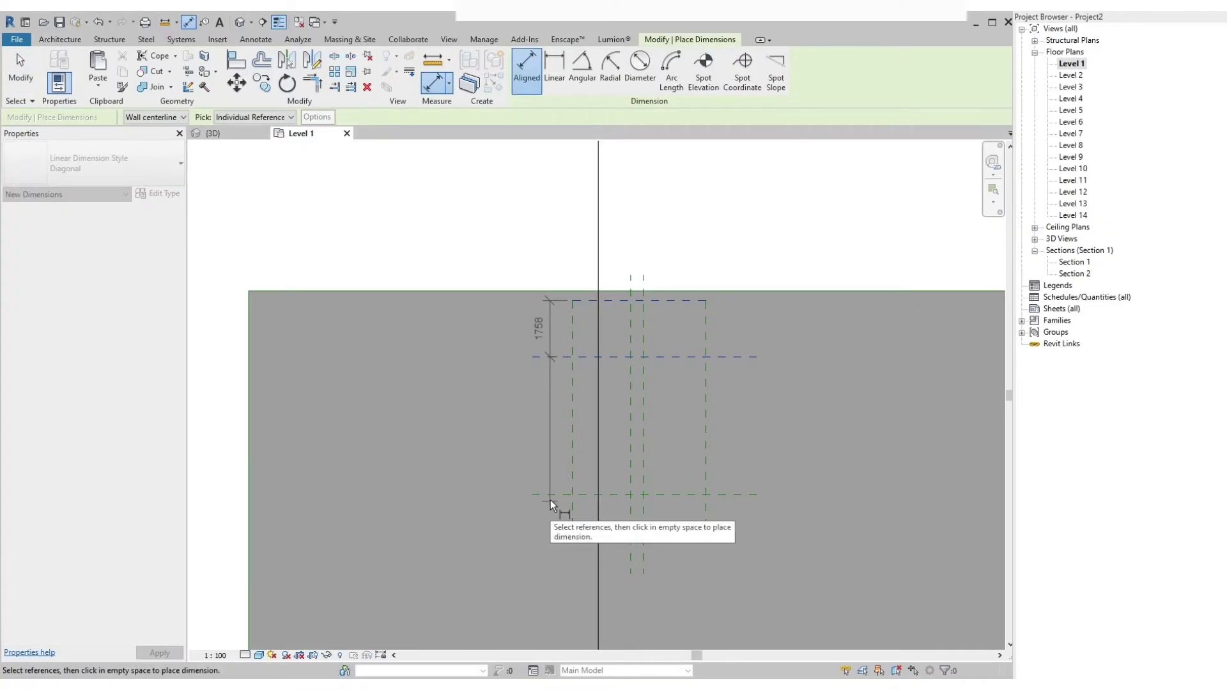
left_click(549, 496)
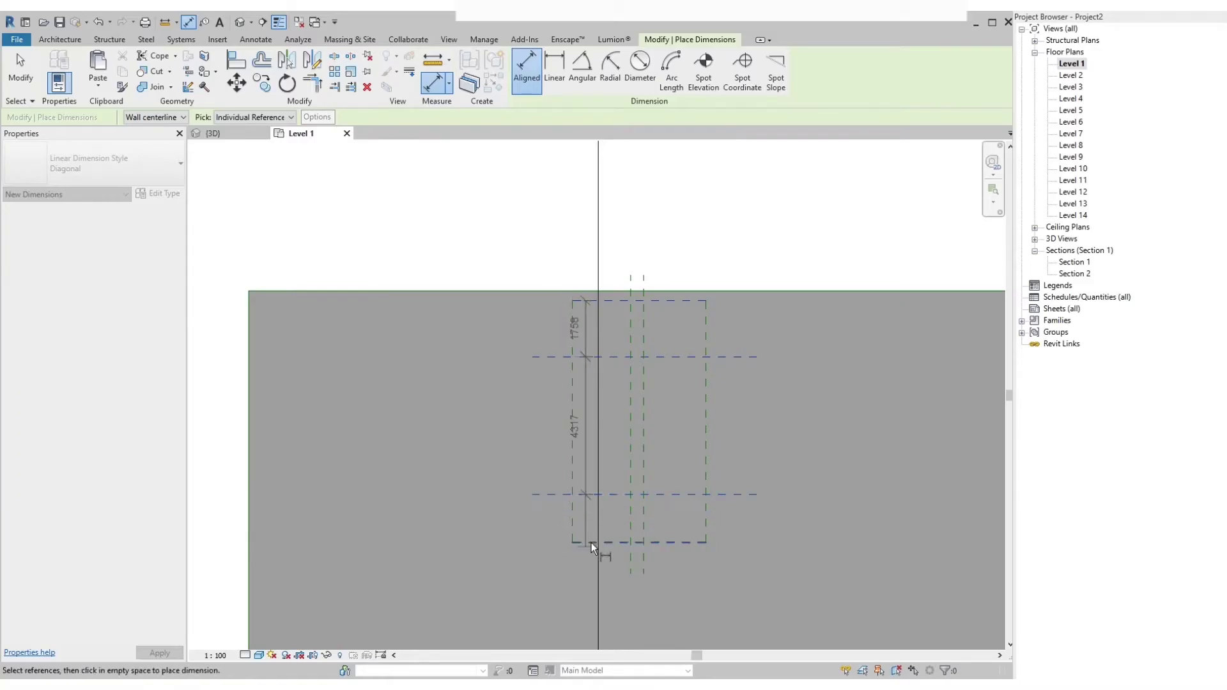
left_click(589, 542)
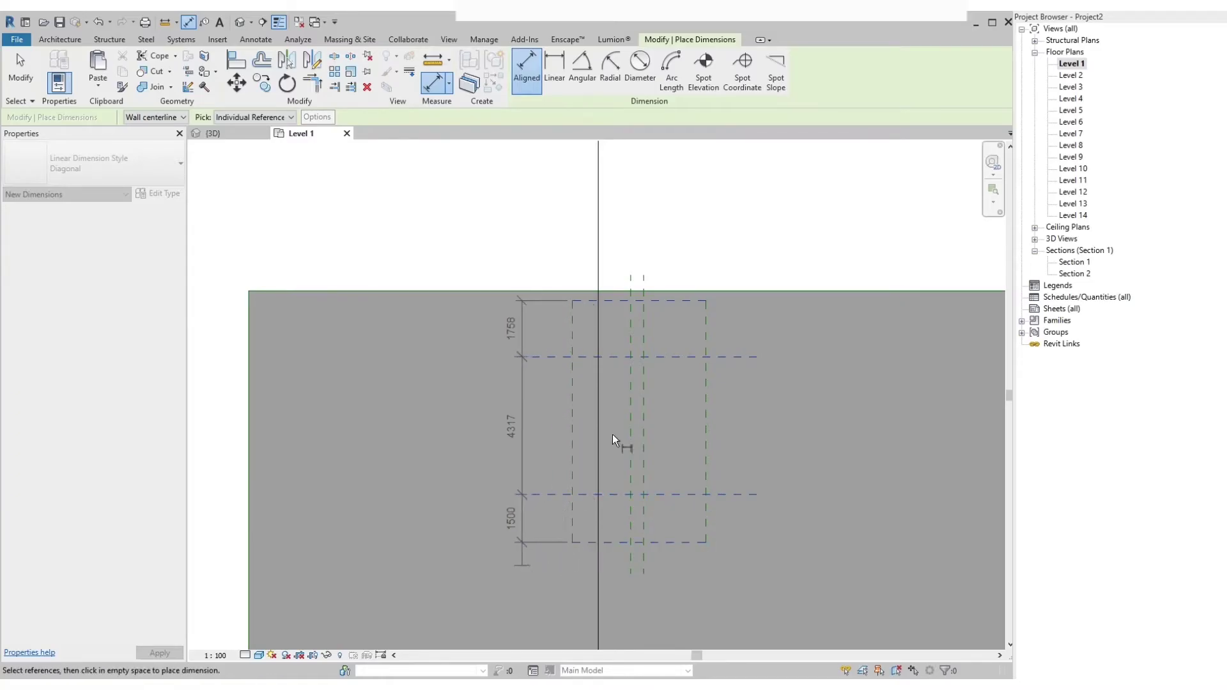
left_click(523, 565)
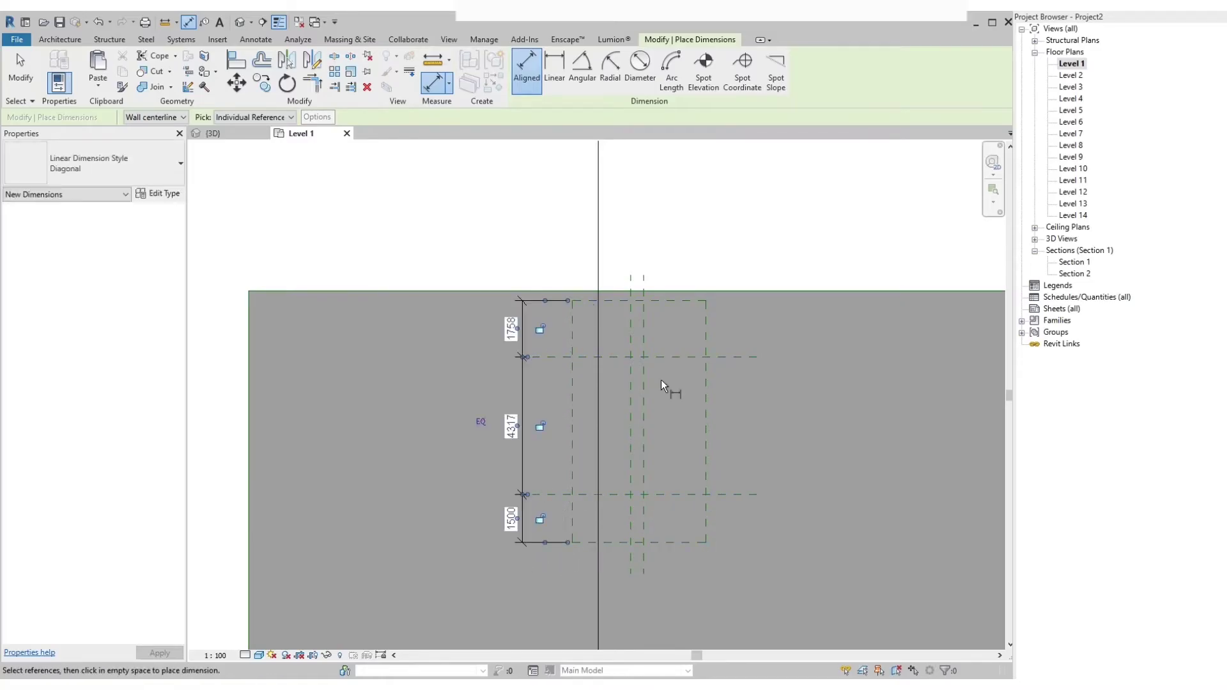
Dimension across the top: 1838, 400, 1962 from left edge to right edge.
left_click(573, 324)
left_click(631, 330)
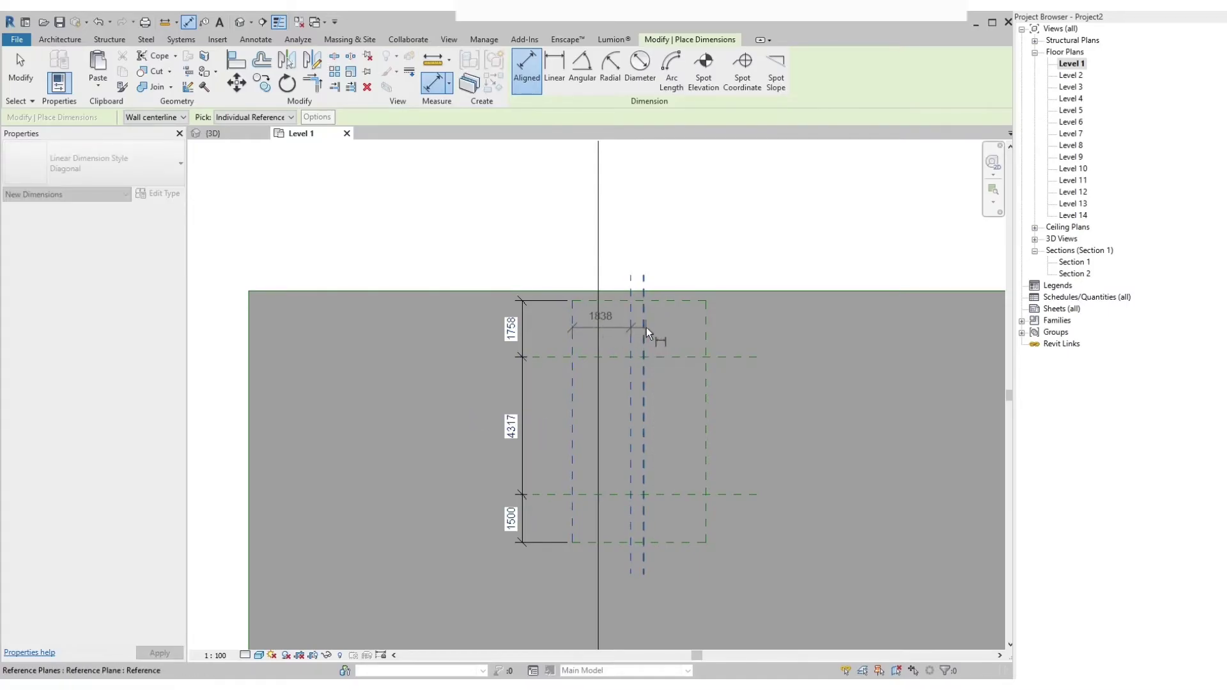
left_click(645, 328)
left_click(710, 326)
left_click(734, 261)
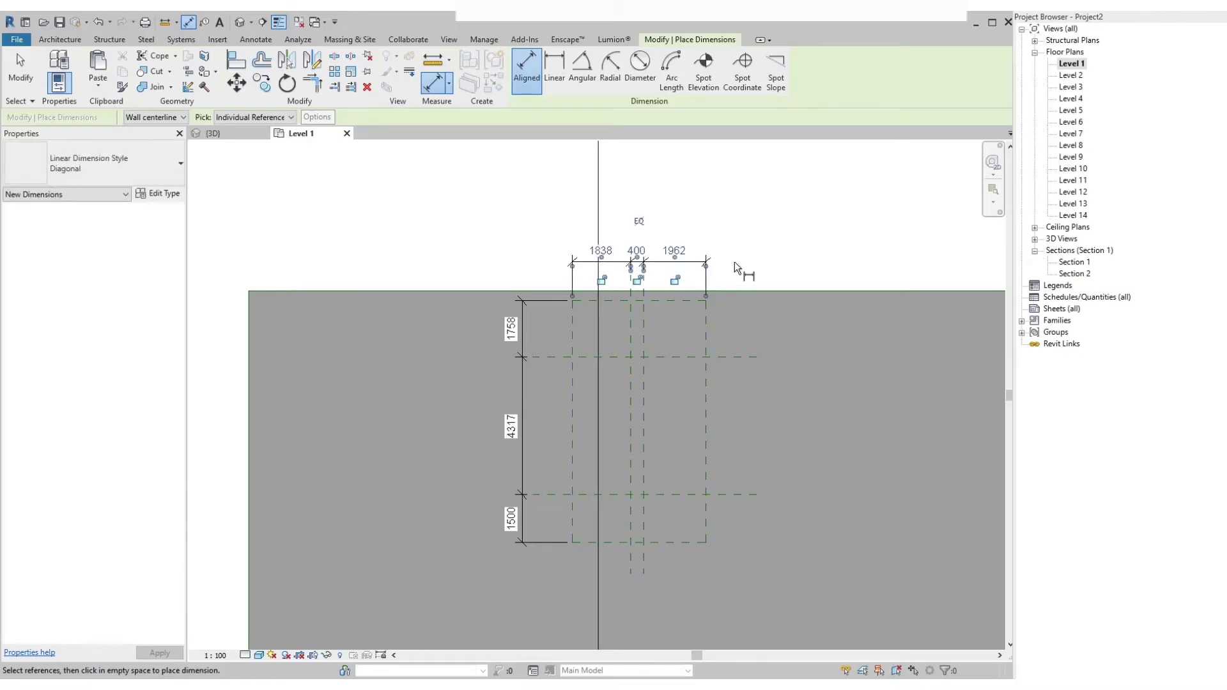
key("Escape")
key("Escape")
scroll(636, 253, "up", 3)
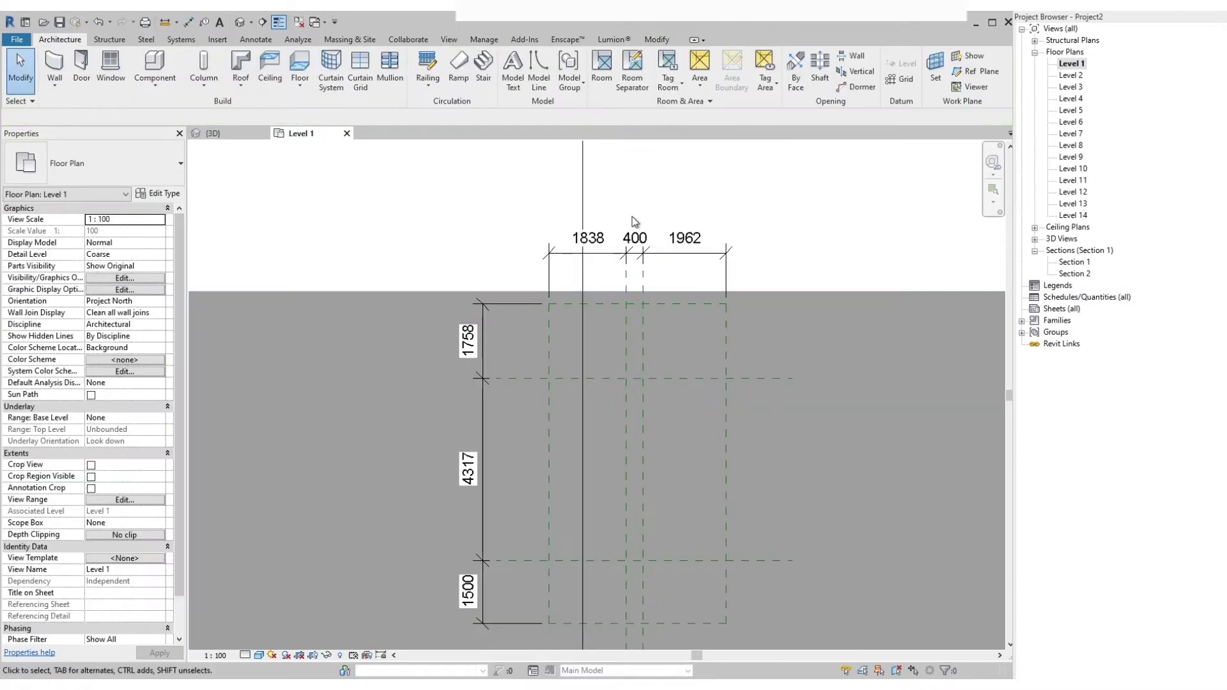
Set both vertical reference planes 2000 from the left and right edges, leaving 200 between them.
left_click(626, 358)
left_click(575, 252)
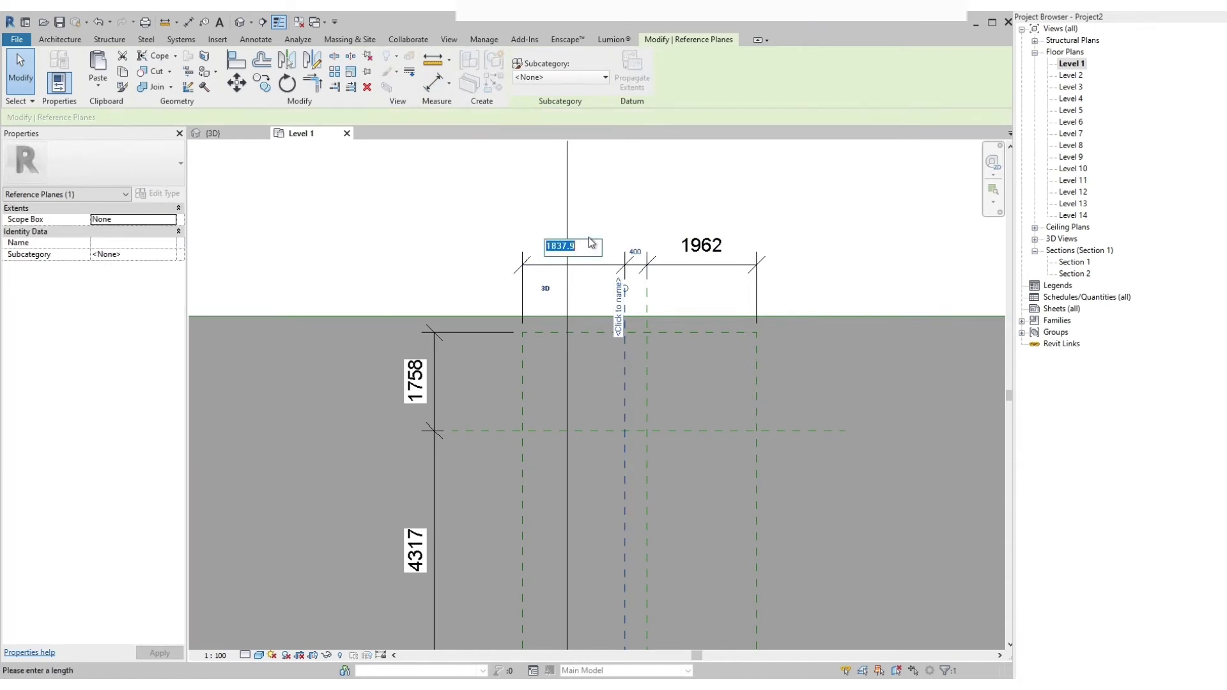
type("2000")
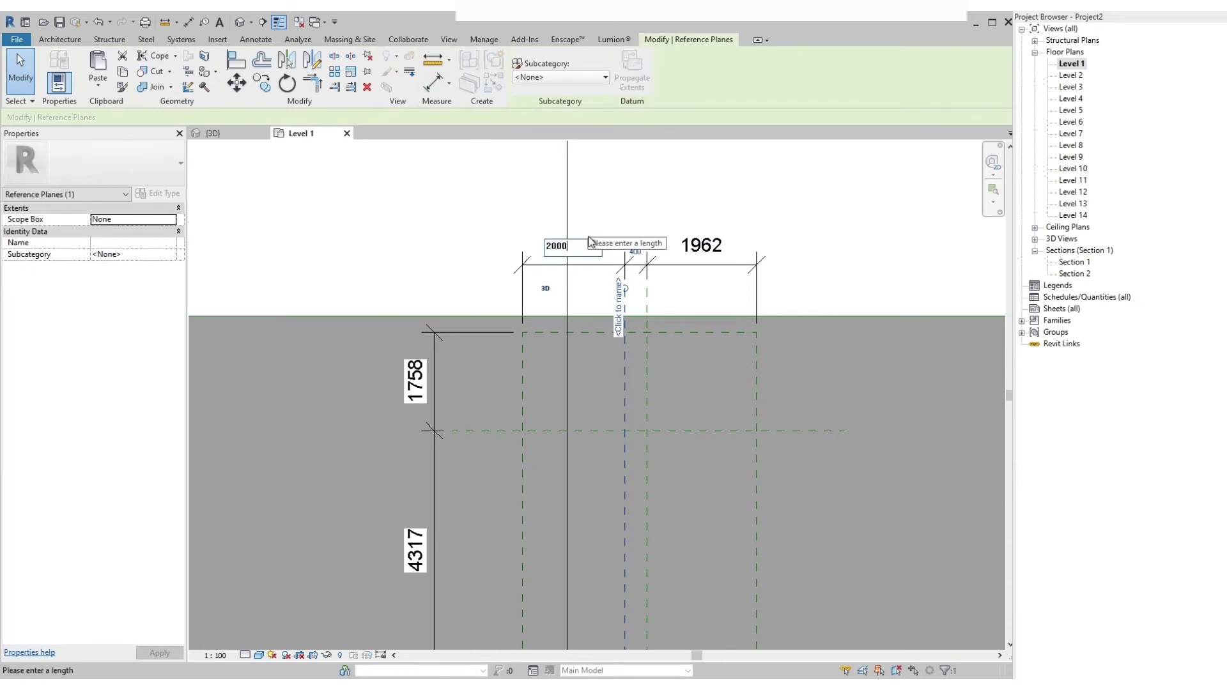
key("Return")
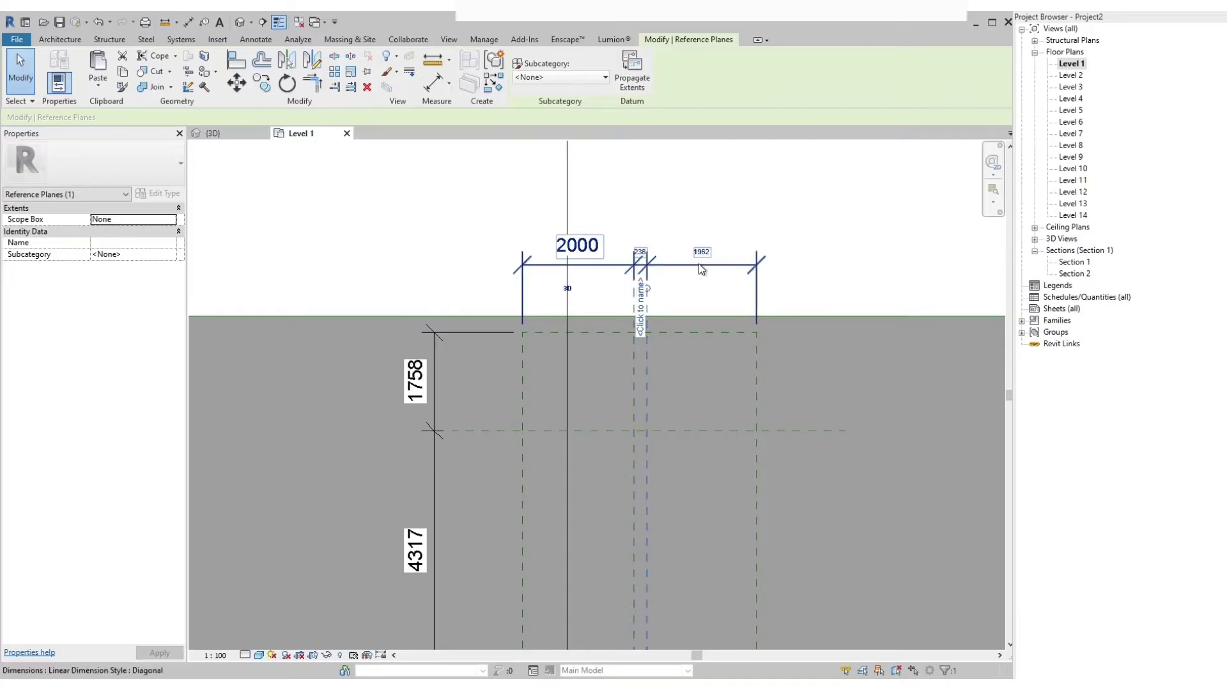
left_click(700, 254)
type("2000")
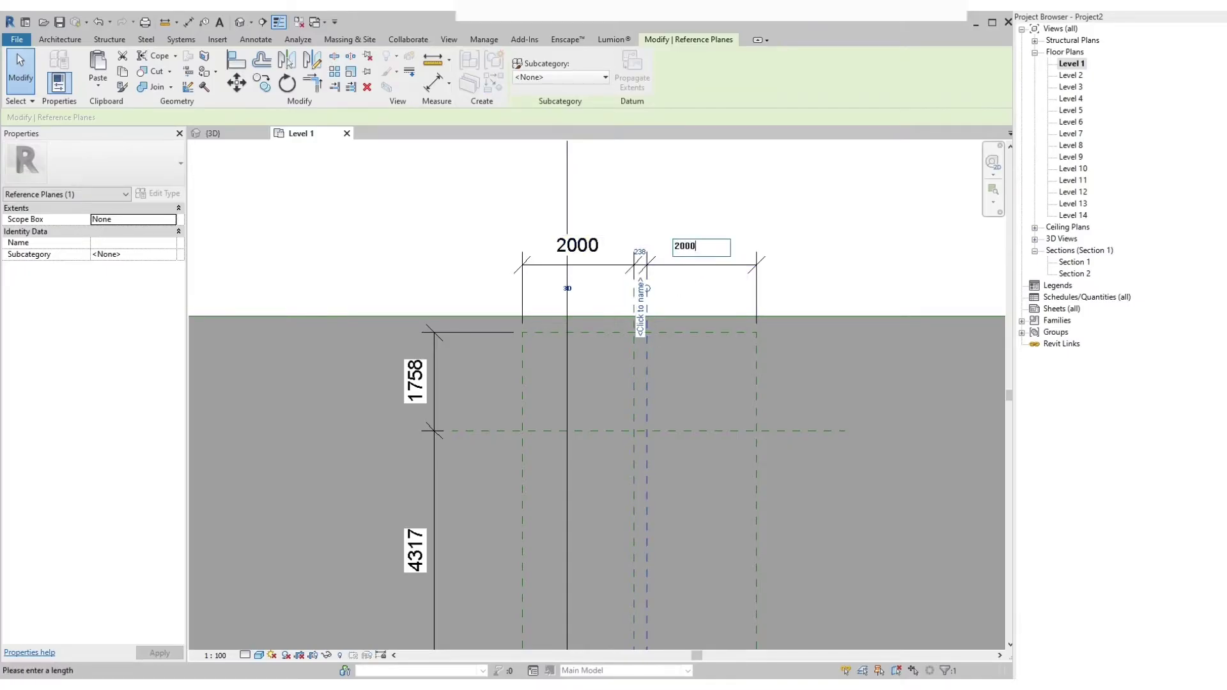
key("Return")
left_click(807, 219)
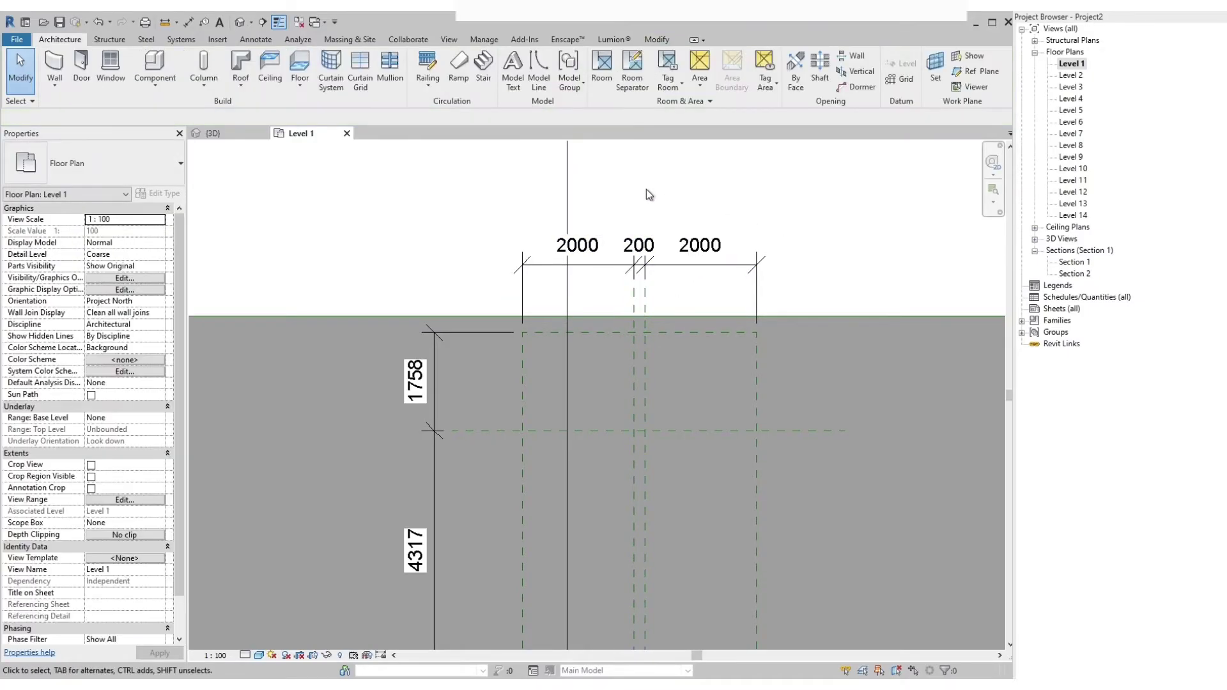
scroll(646, 190, "down", 2)
Set the upper horizontal plane 2000 from the rectangle's top edge.
left_click(740, 348)
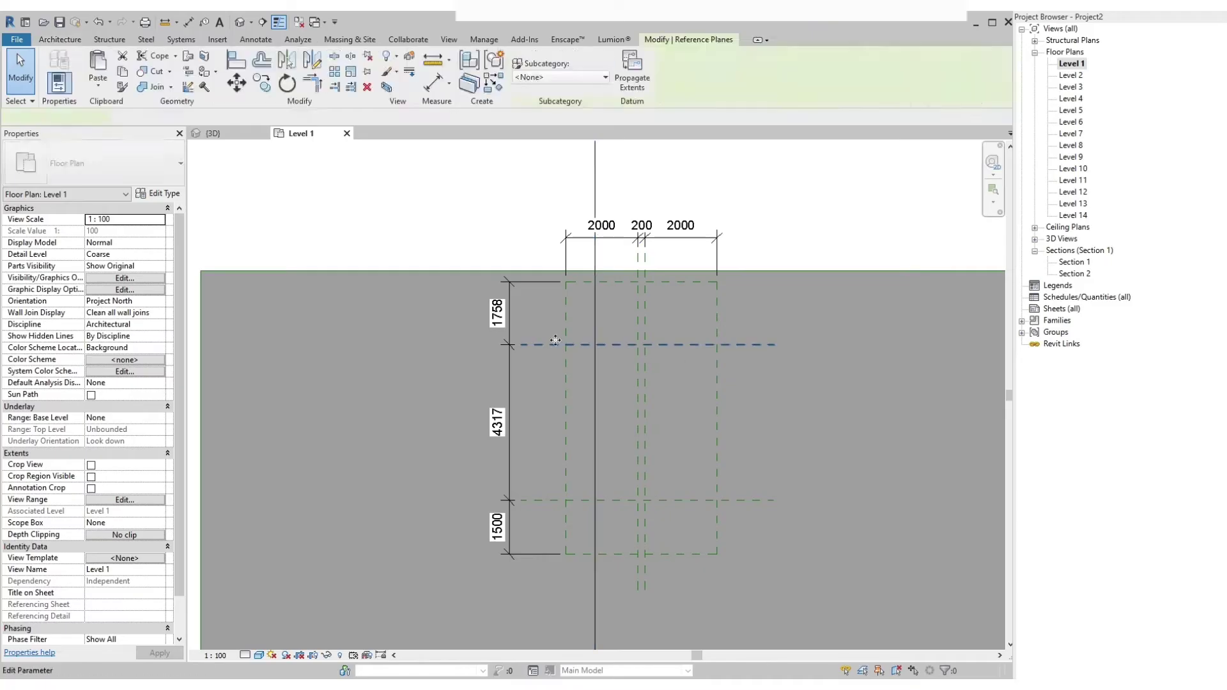
left_click(504, 307)
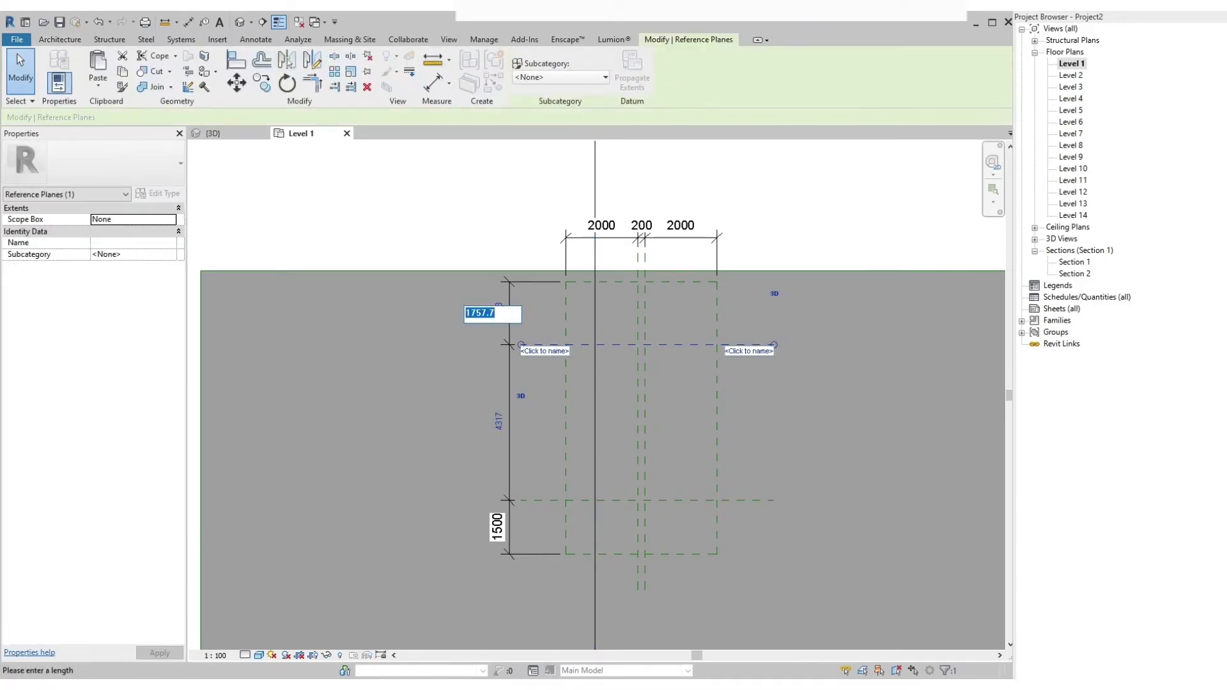
type("2000")
key("Return")
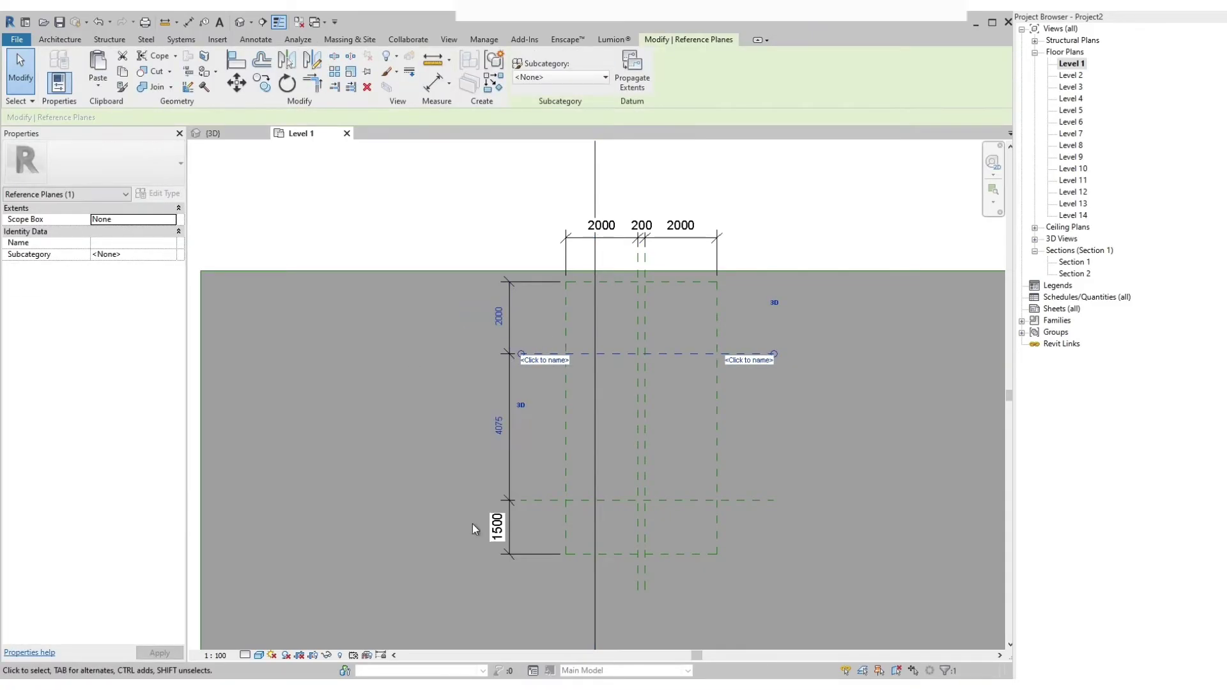
left_click(544, 501)
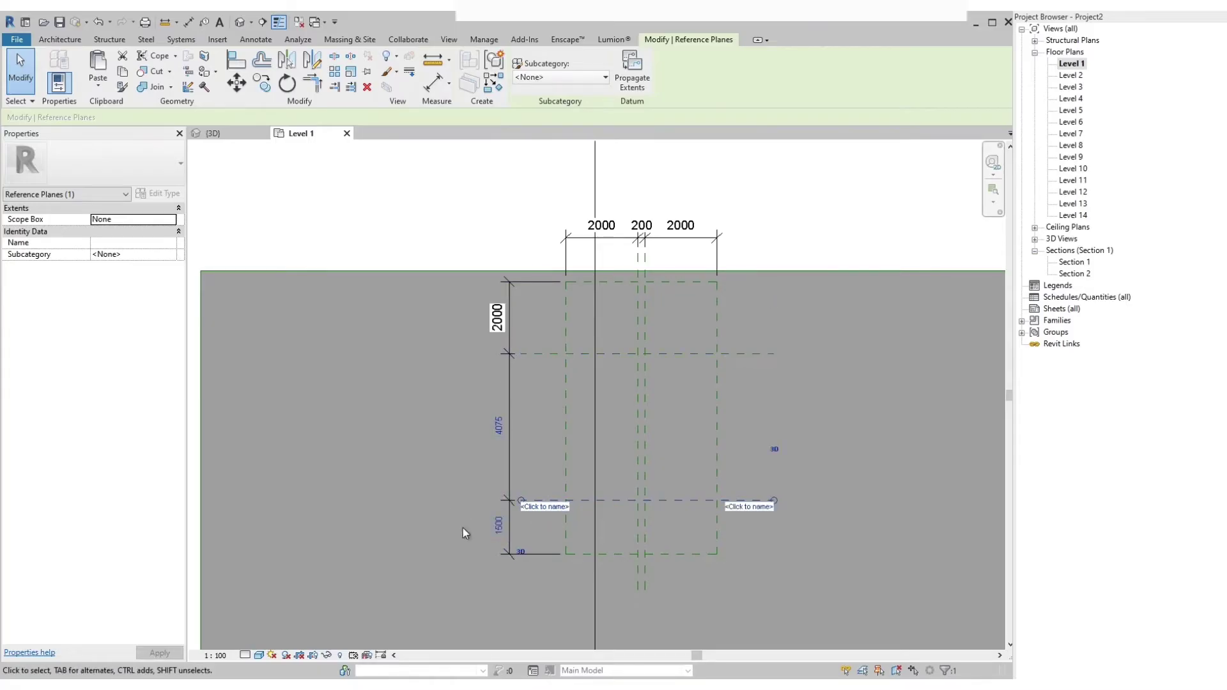
left_click(500, 534)
type("2000")
key("Return")
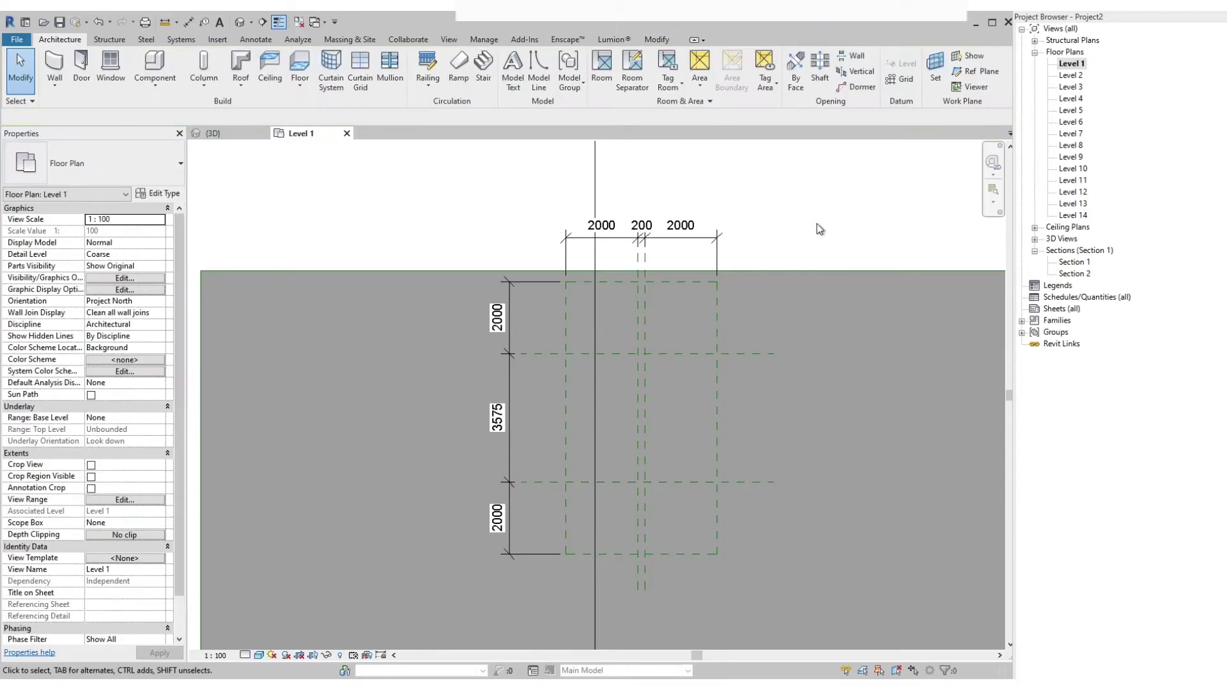
Respace the lower horizontal plane to 3300 below the upper one and 2000 from the bottom edge.
left_click(811, 219)
left_click(538, 481)
middle_click_drag(538, 435, 497, 401)
left_click(456, 382)
type("3300")
key("Return")
key("Escape")
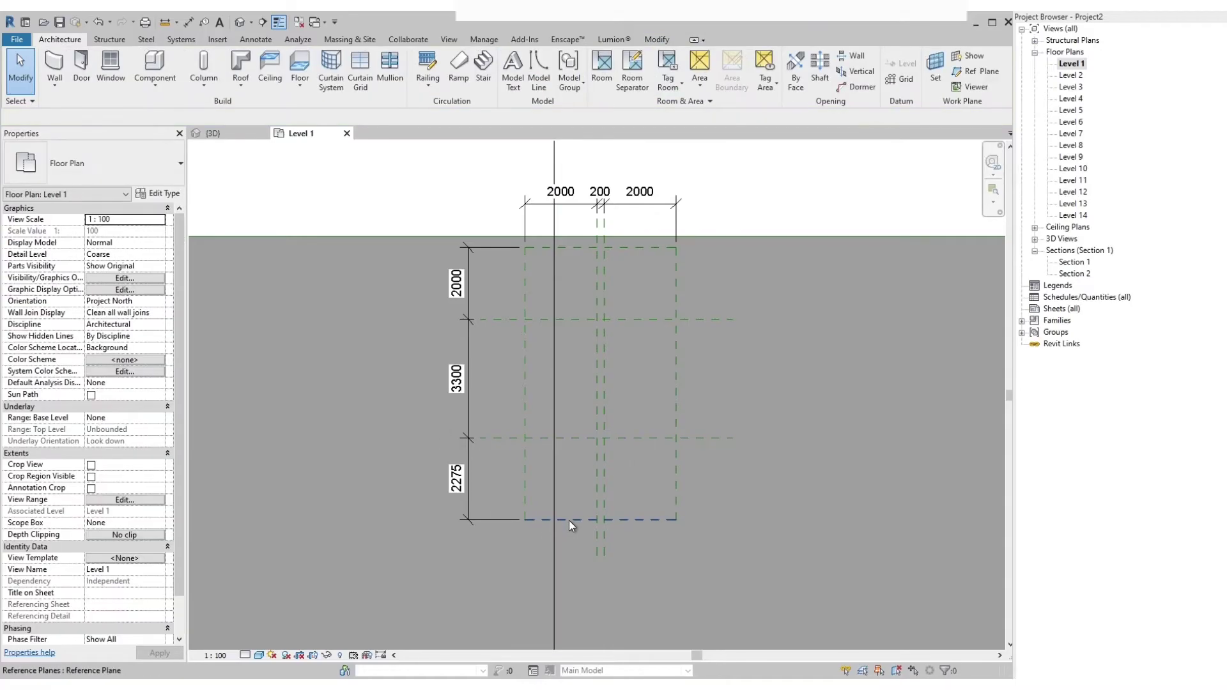
left_click(568, 520)
left_click(456, 478)
type("2000")
key("Return")
key("Escape")
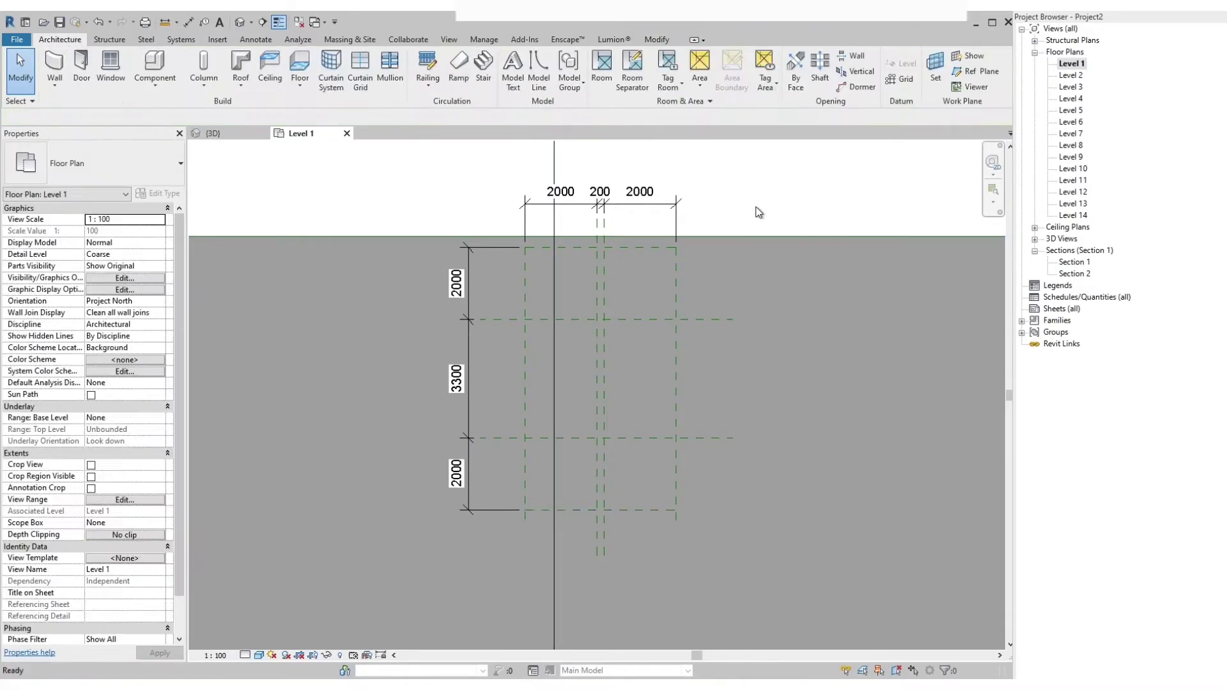
Start a Cast-In-Place stair with 2000 run width, 275 tread depth and Run: Left location line.
left_click(487, 68)
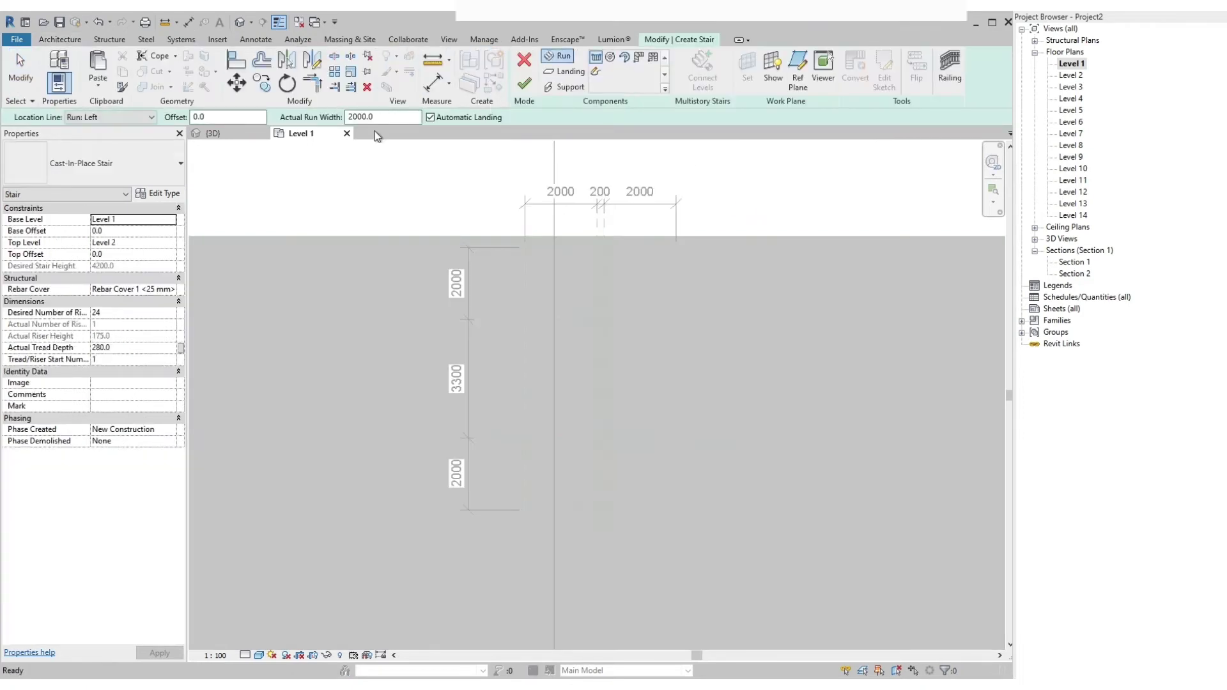
left_click(382, 120)
double_click(377, 117)
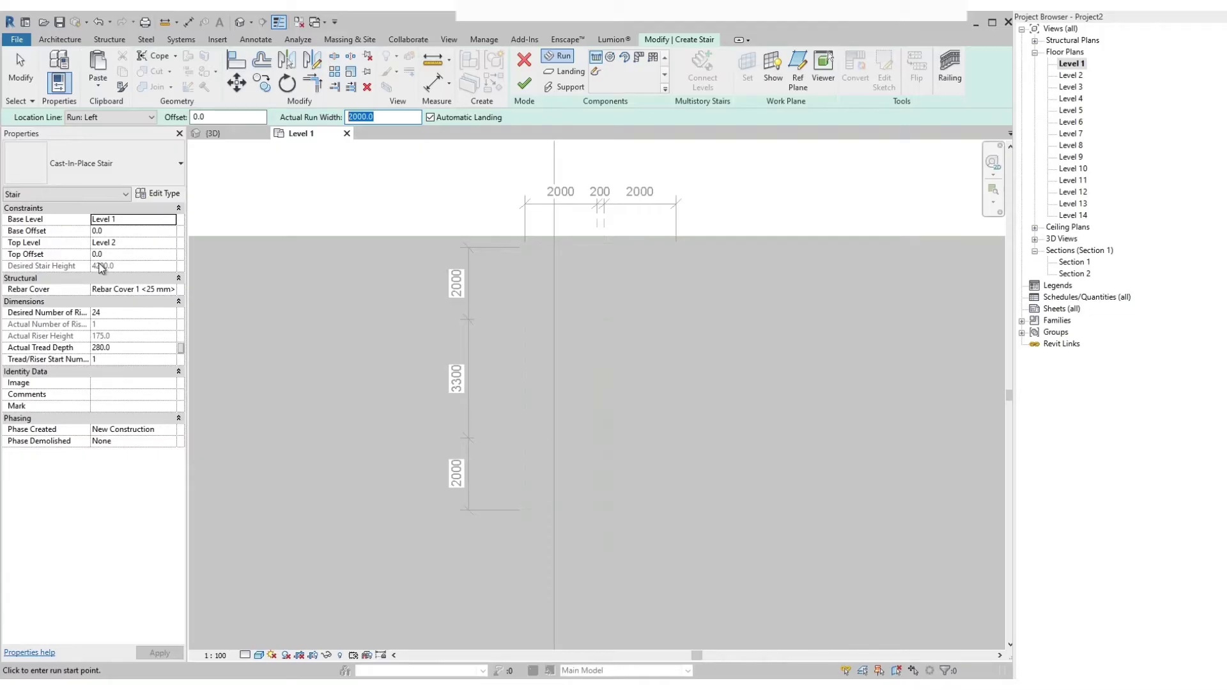
left_click(111, 348)
type("275")
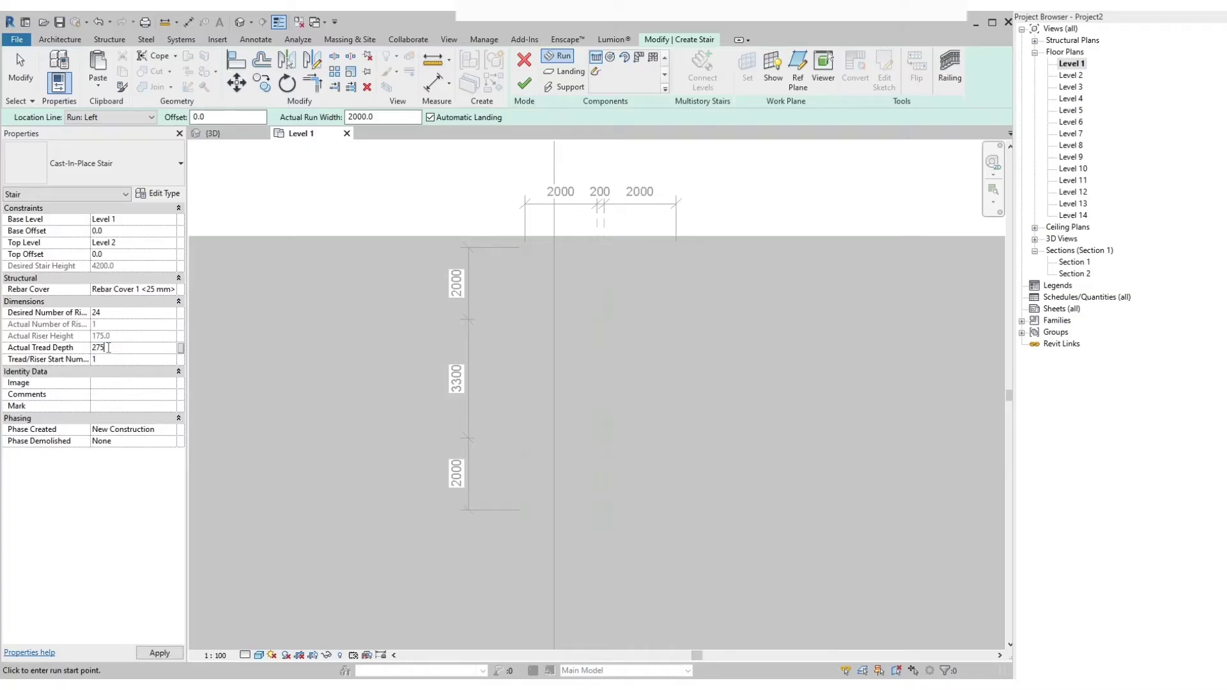
key("Return")
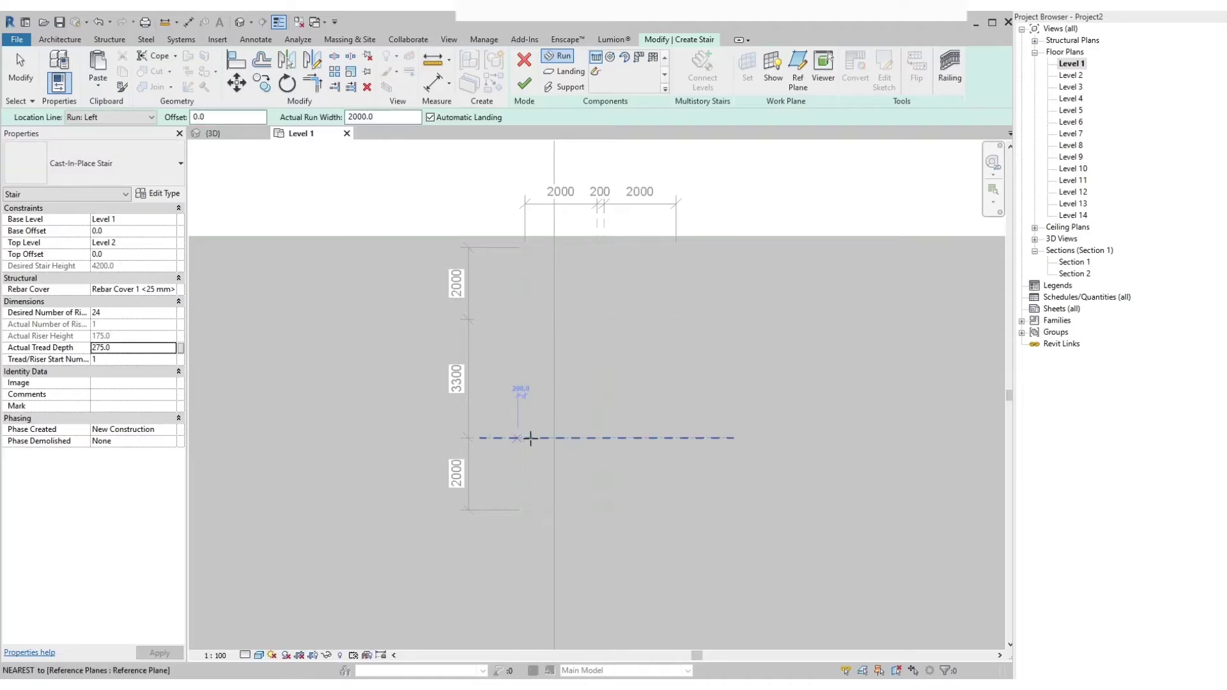
left_click(109, 117)
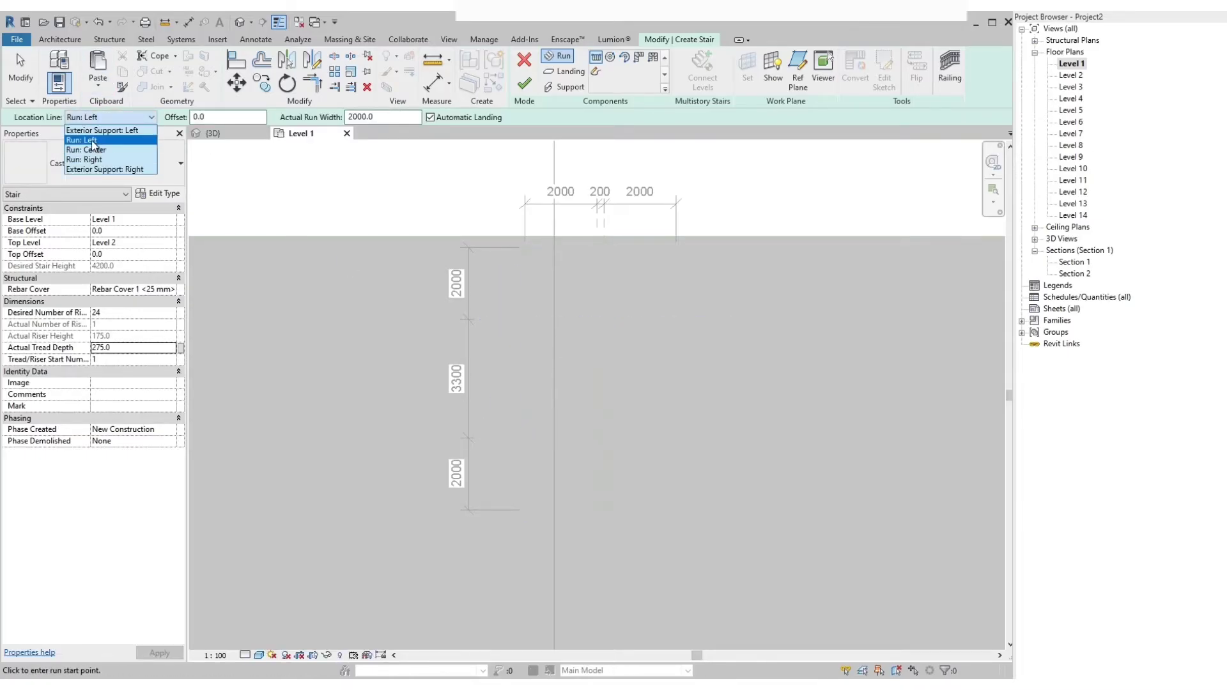
left_click(93, 142)
Draw two parallel runs between the reference plane intersections, joined by a landing, and finish the stair.
scroll(589, 315, "up", 2)
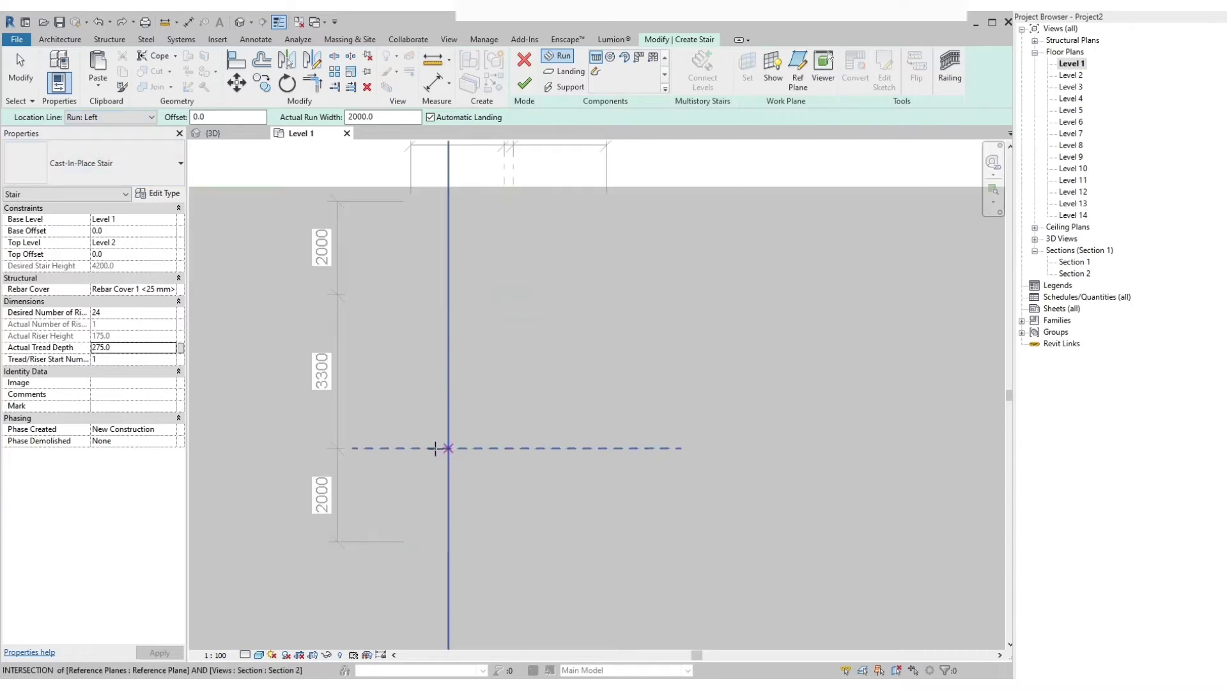
left_click(411, 448)
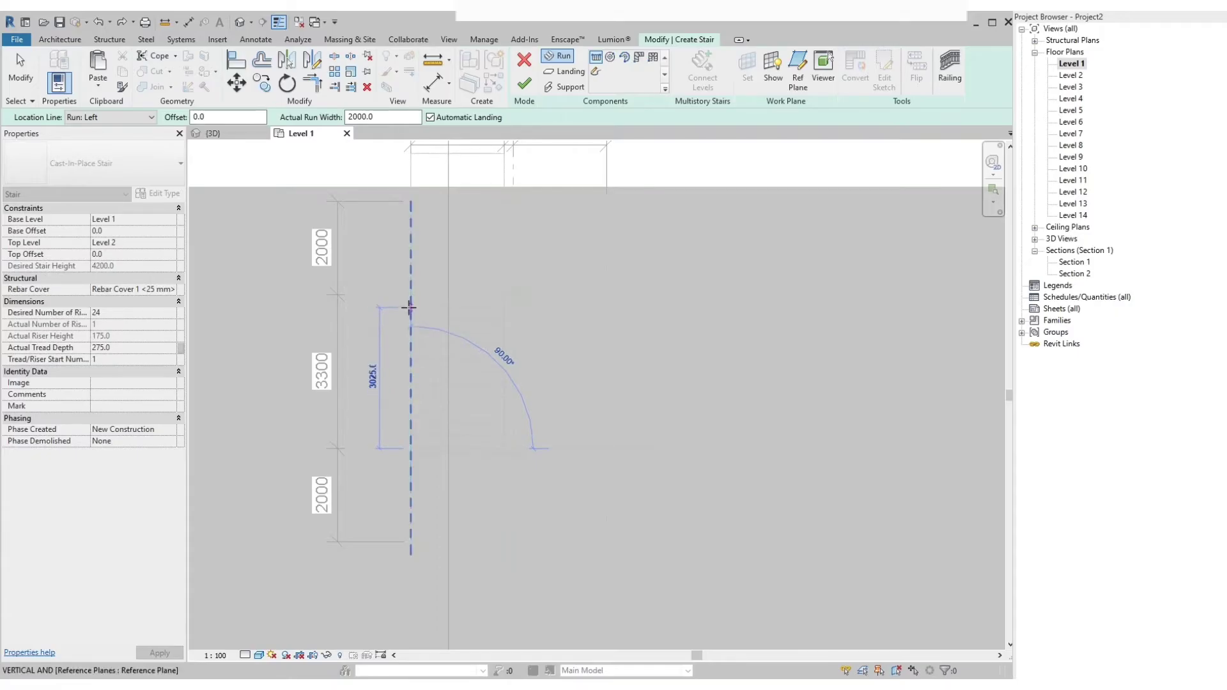
scroll(409, 308, "up", 1)
scroll(409, 308, "up", 1)
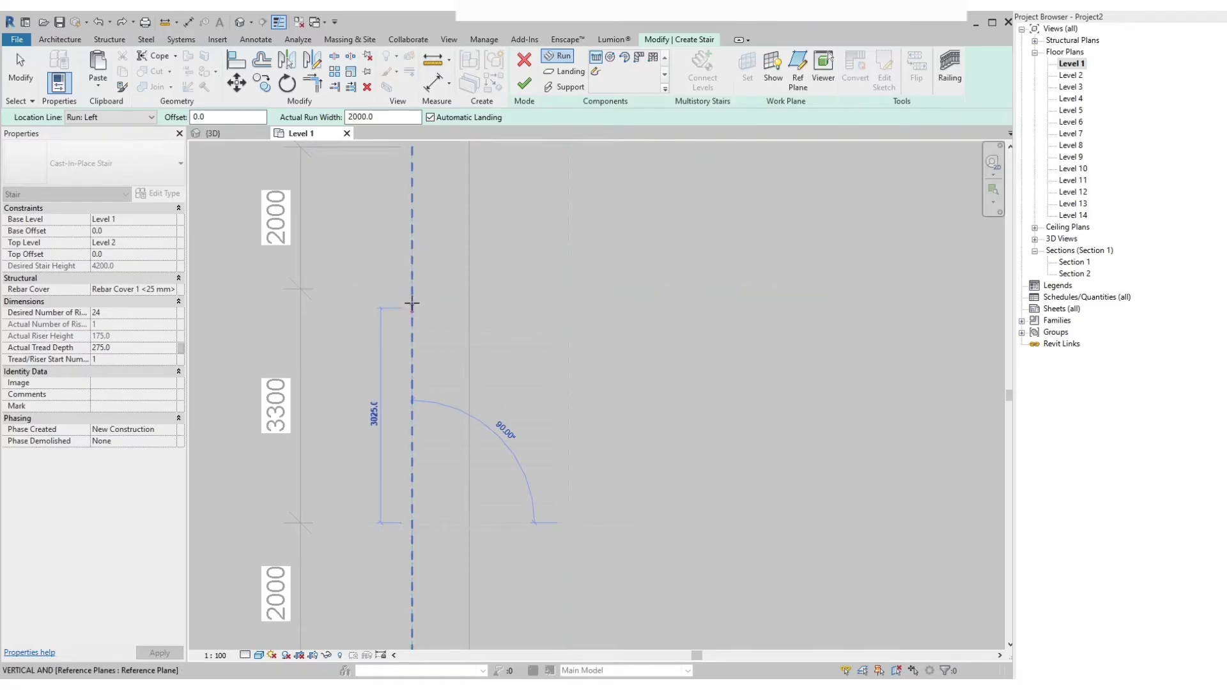
left_click(412, 306)
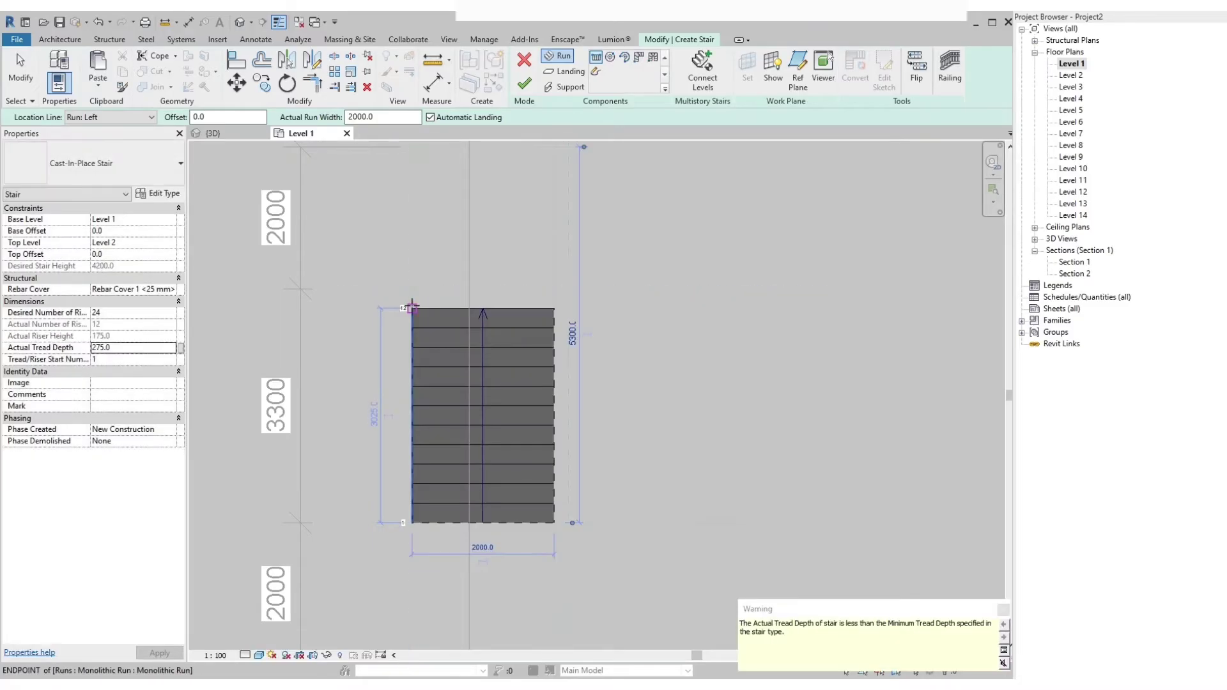
scroll(411, 306, "down", 2)
scroll(508, 303, "down", 1)
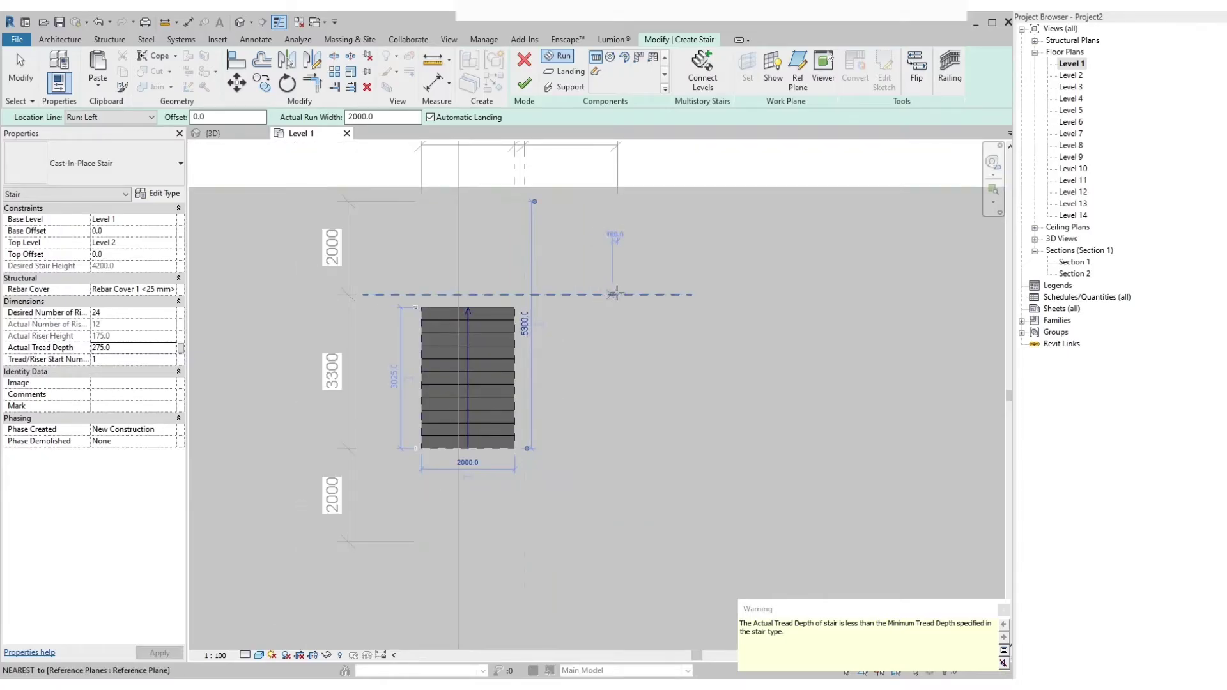
left_click(617, 294)
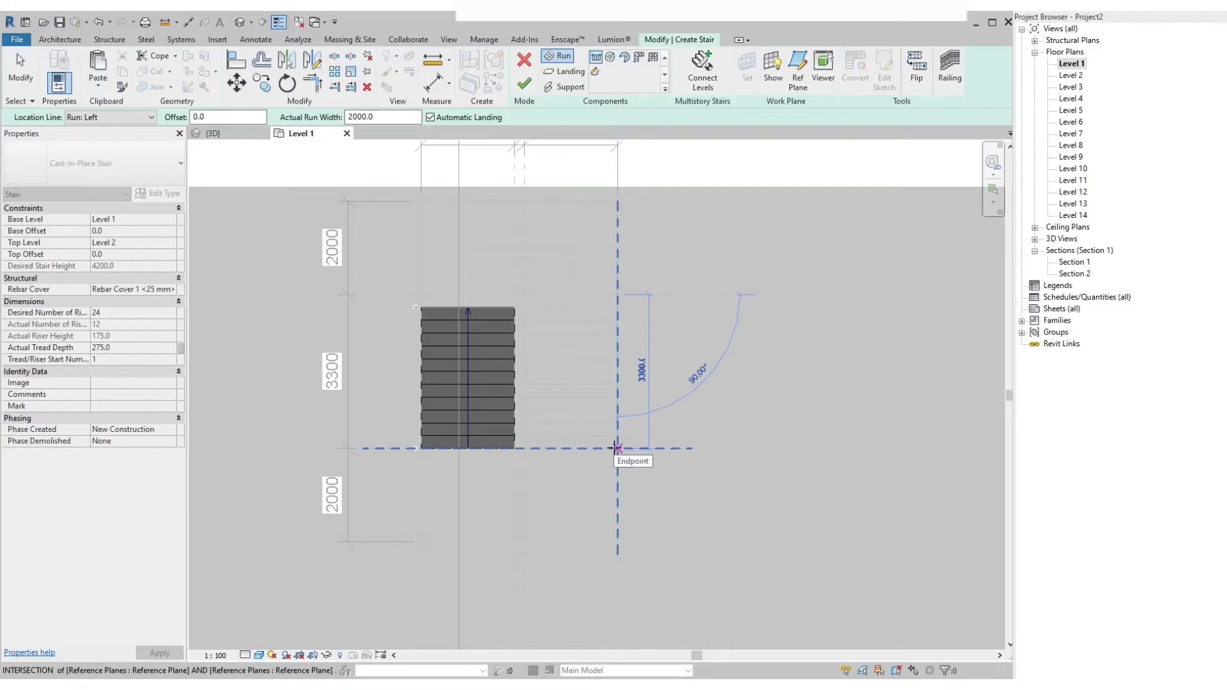
left_click(614, 447)
key("Escape")
scroll(454, 370, "down", 1)
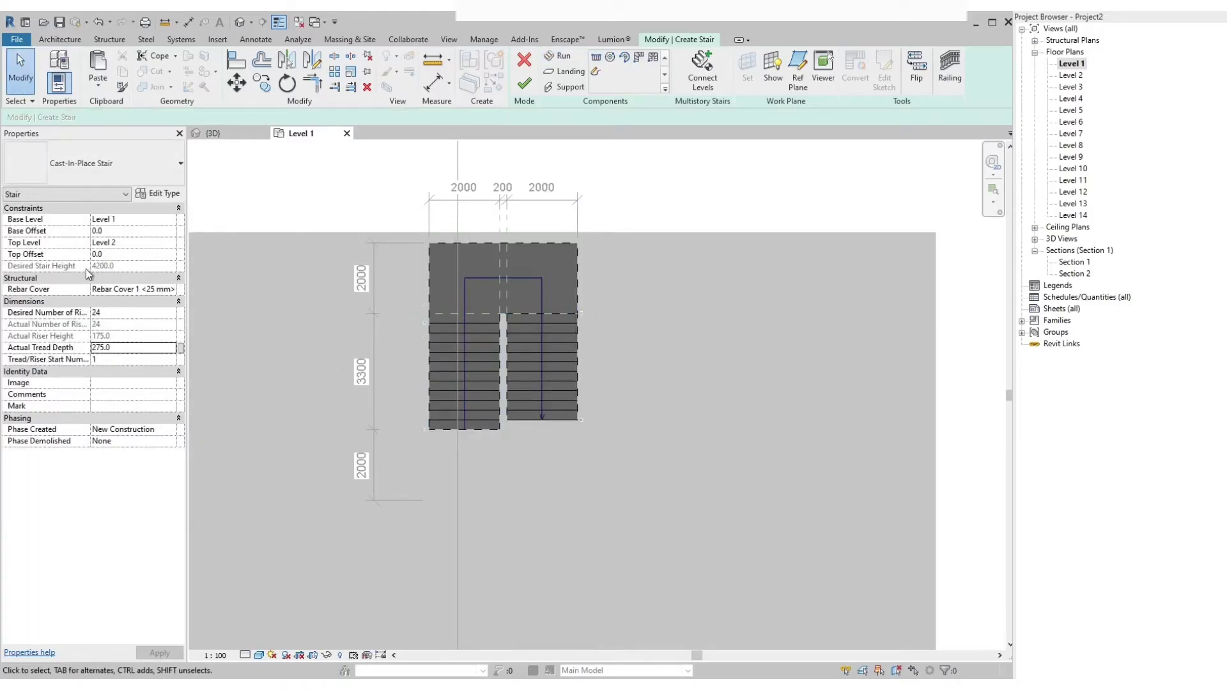
left_click(524, 84)
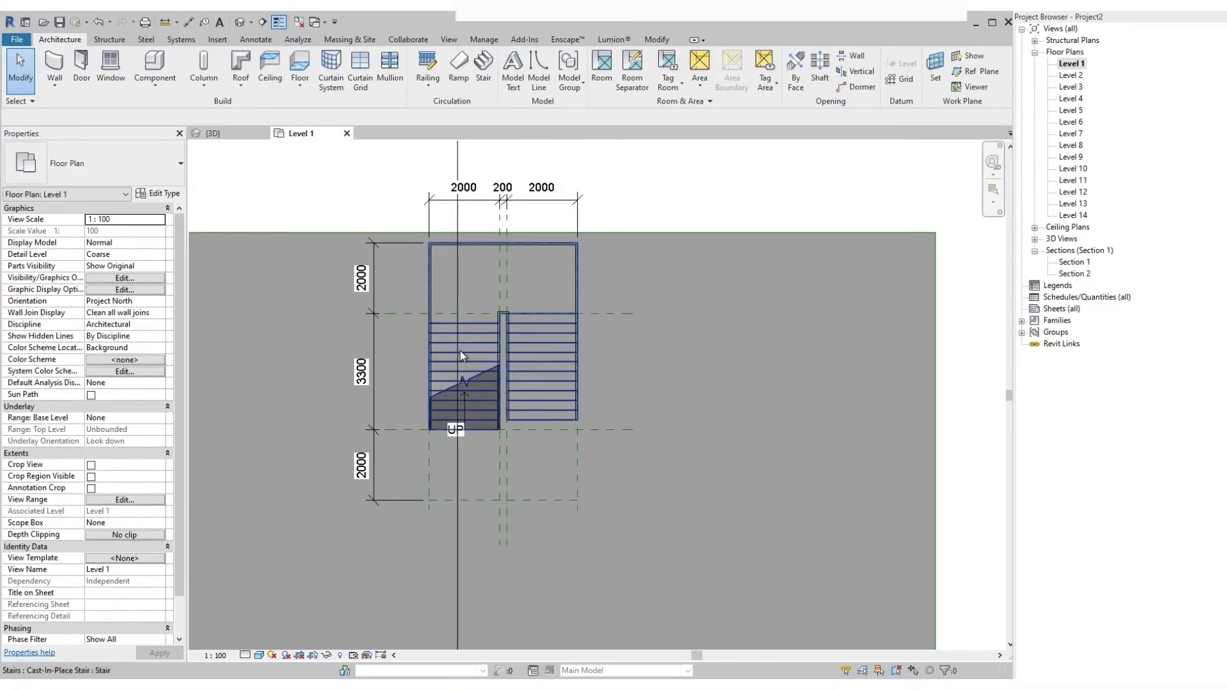
Orbit the 3D view to inspect the new stair among the floors.
left_click(230, 136)
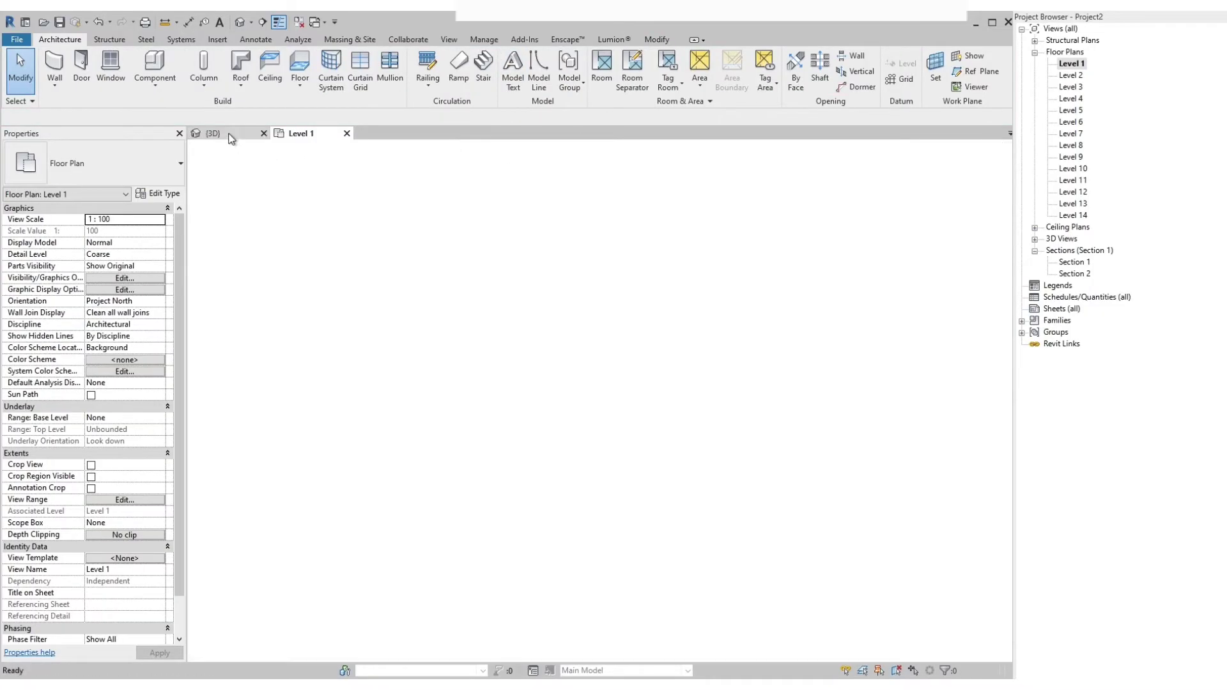
middle_click_drag(732, 543, 609, 539, "shift")
scroll(575, 530, "up", 5)
middle_click_drag(722, 518, 639, 520, "shift")
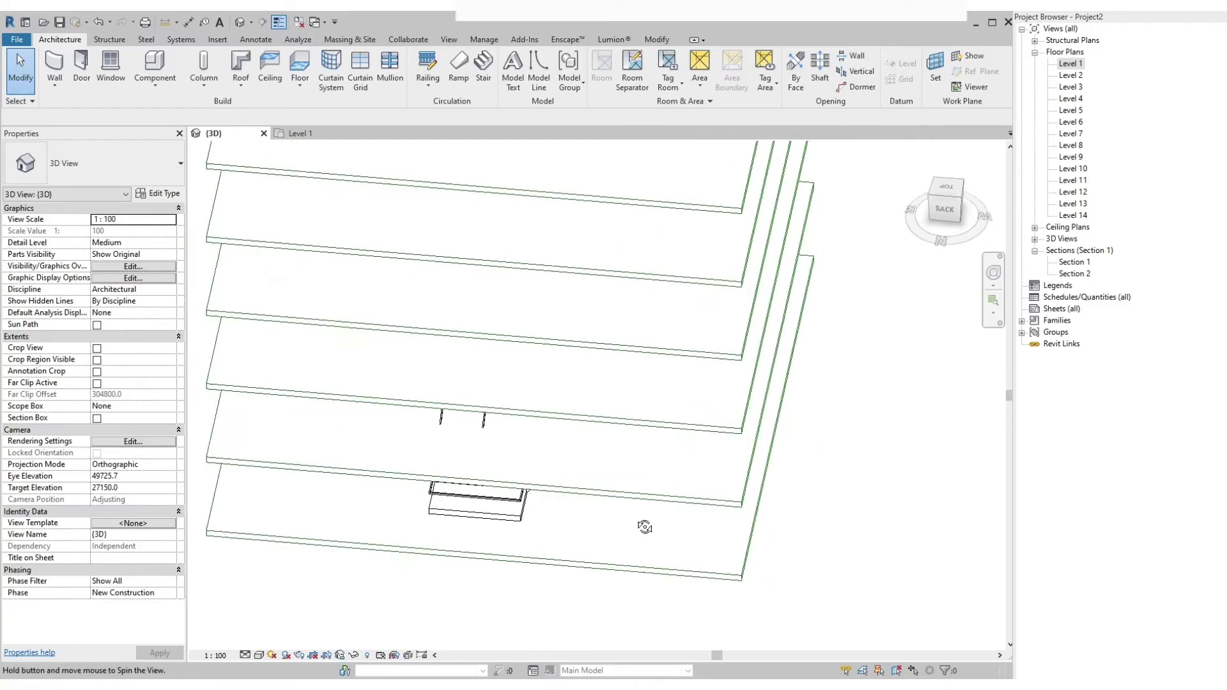
Go to the Section 2 view from its section line on the Level 1 plan.
left_click(305, 133)
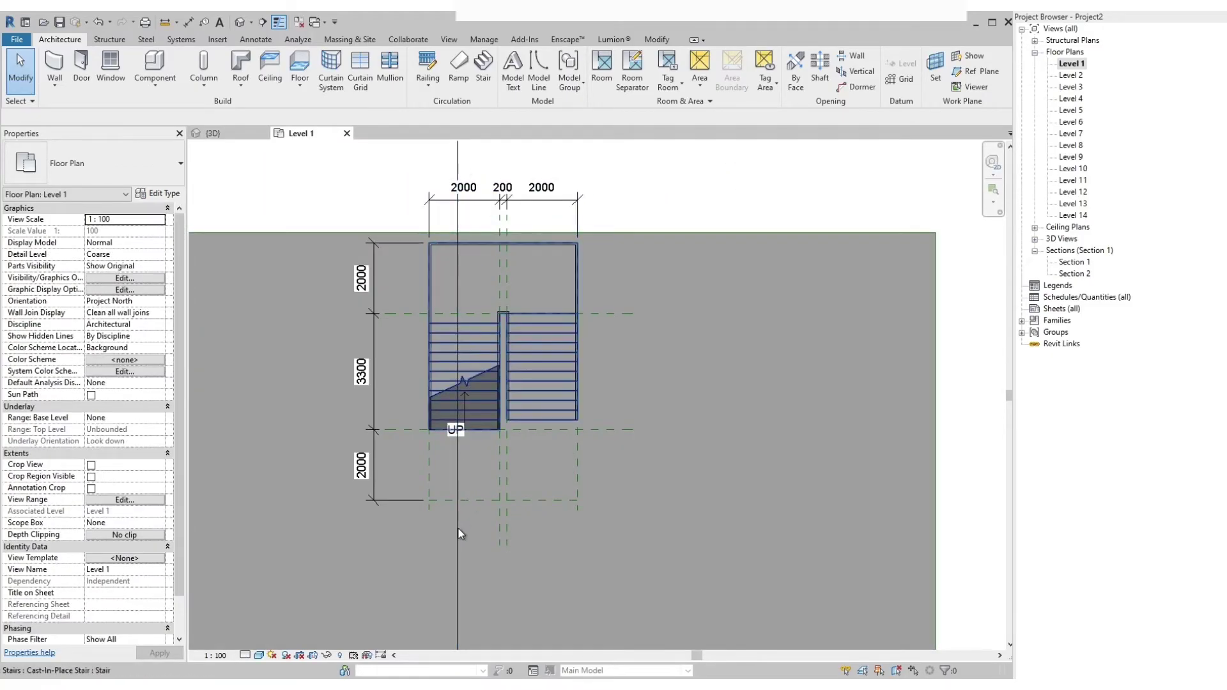
left_click(457, 527)
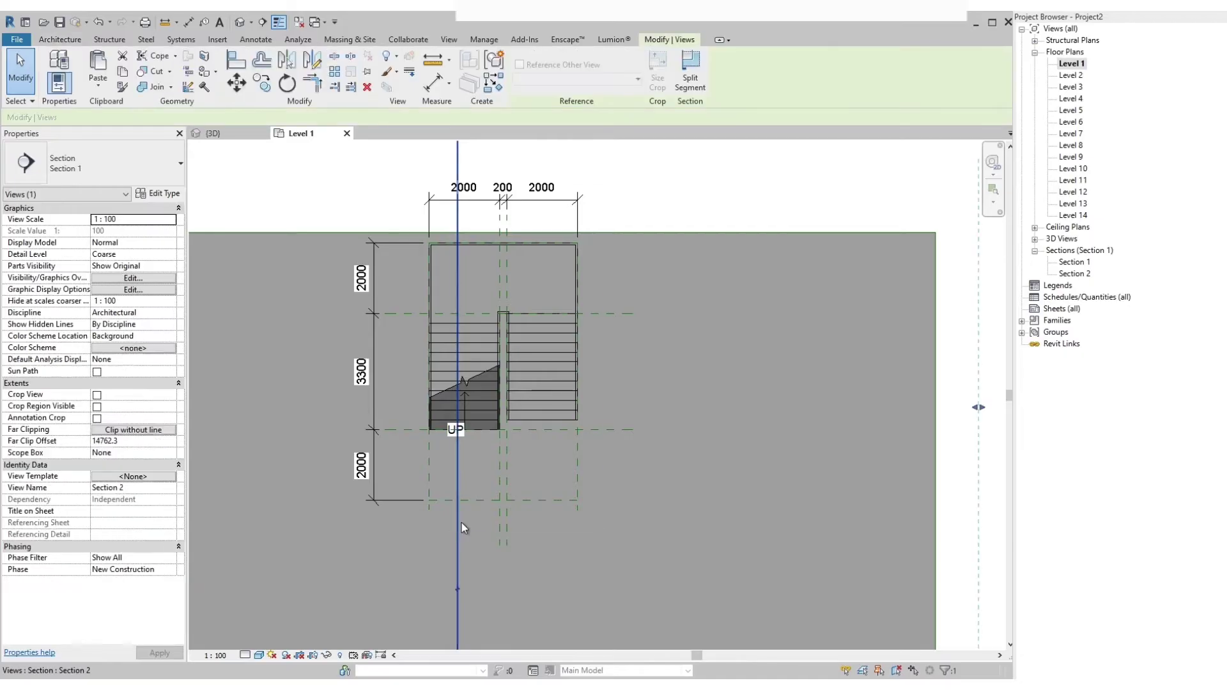
right_click(462, 521)
left_click(506, 265)
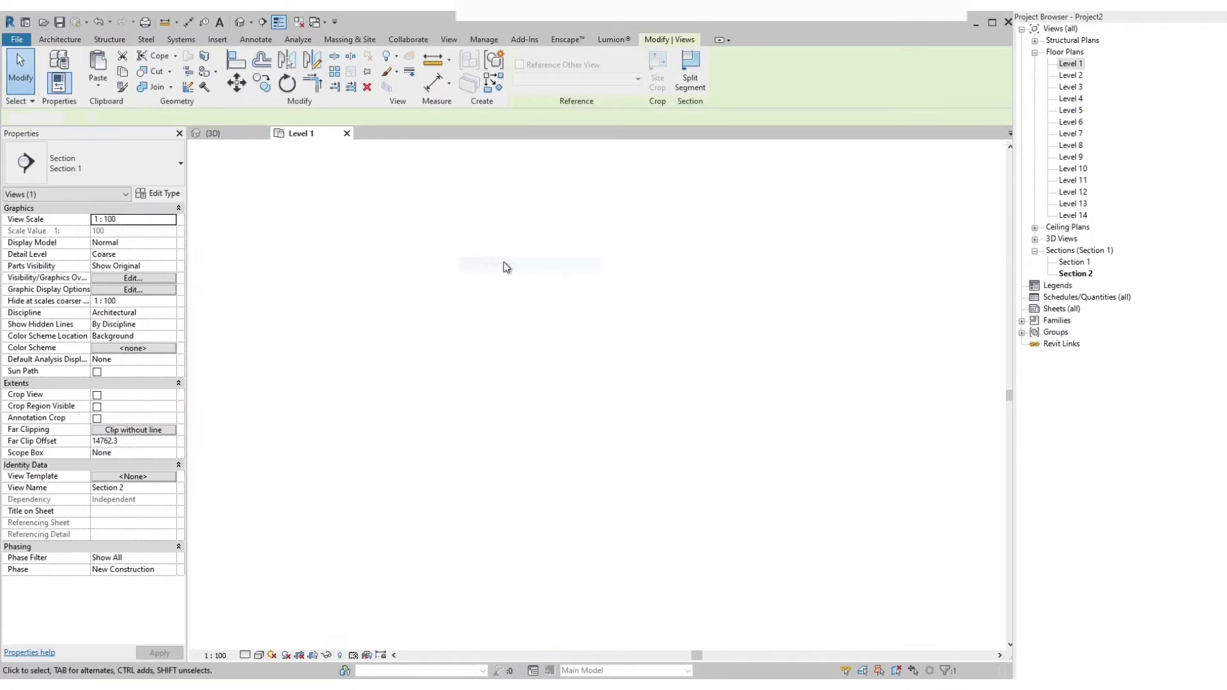
scroll(540, 612, "up", 5)
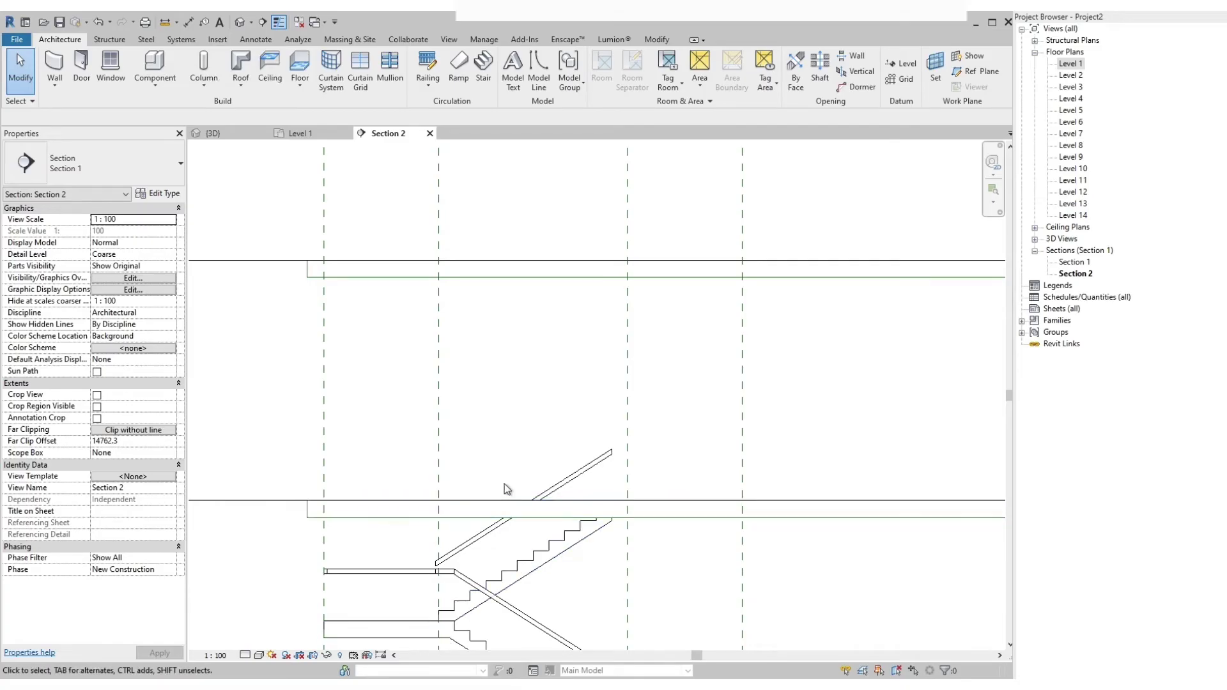
scroll(481, 534, "down", 5)
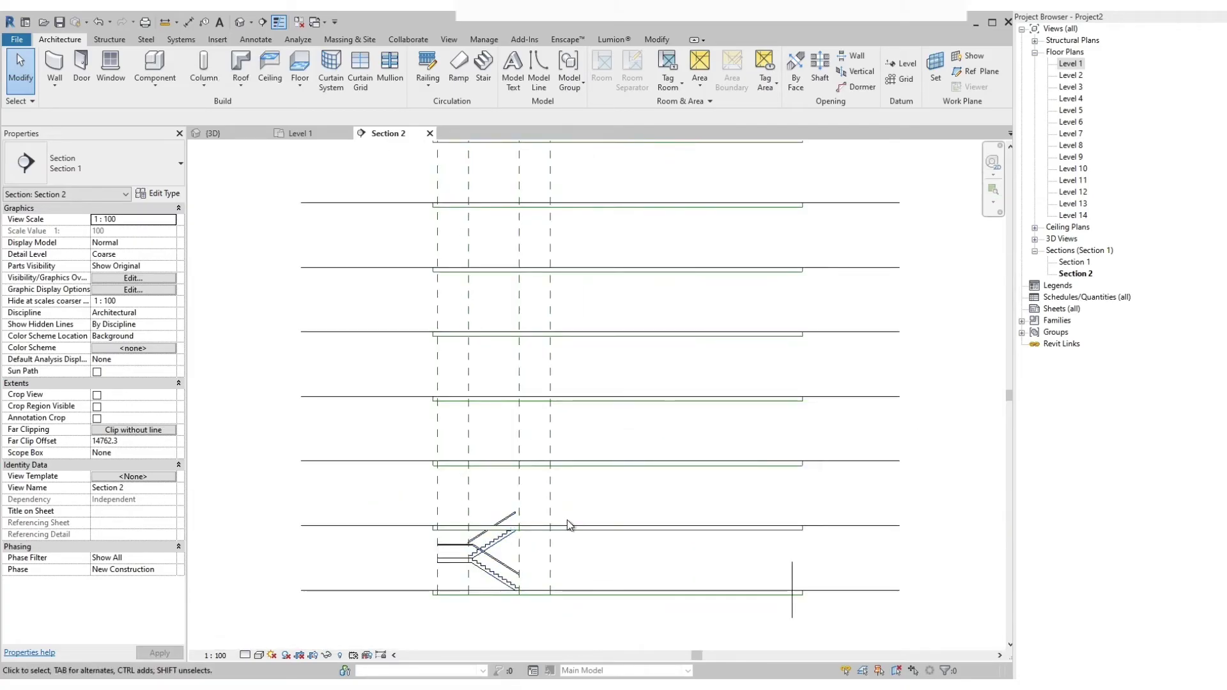
Sketch a rectangular shaft opening around the stair area on Level 1.
left_click(304, 130)
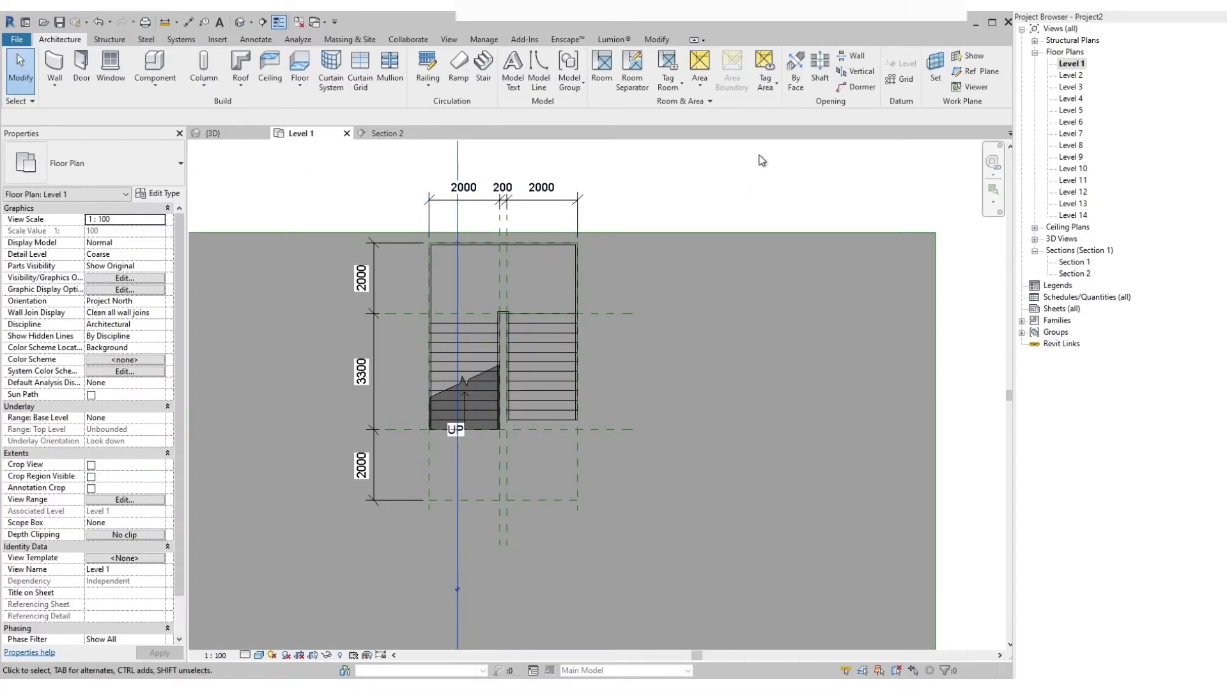
left_click(820, 64)
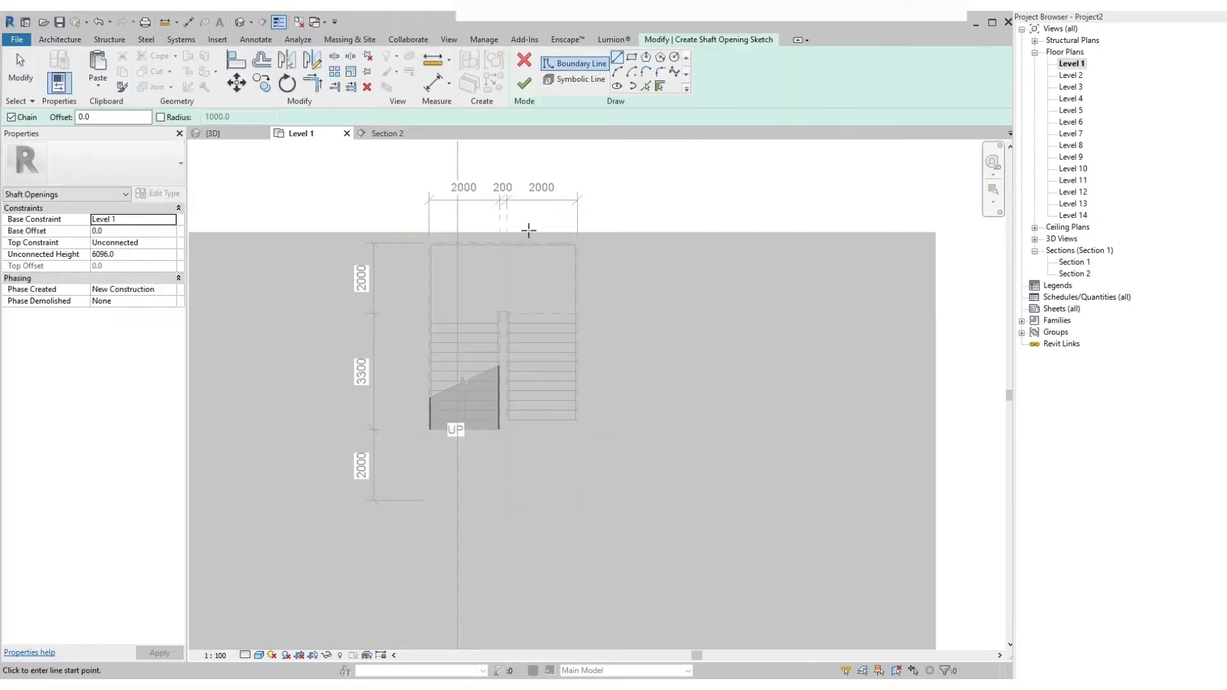
left_click(633, 58)
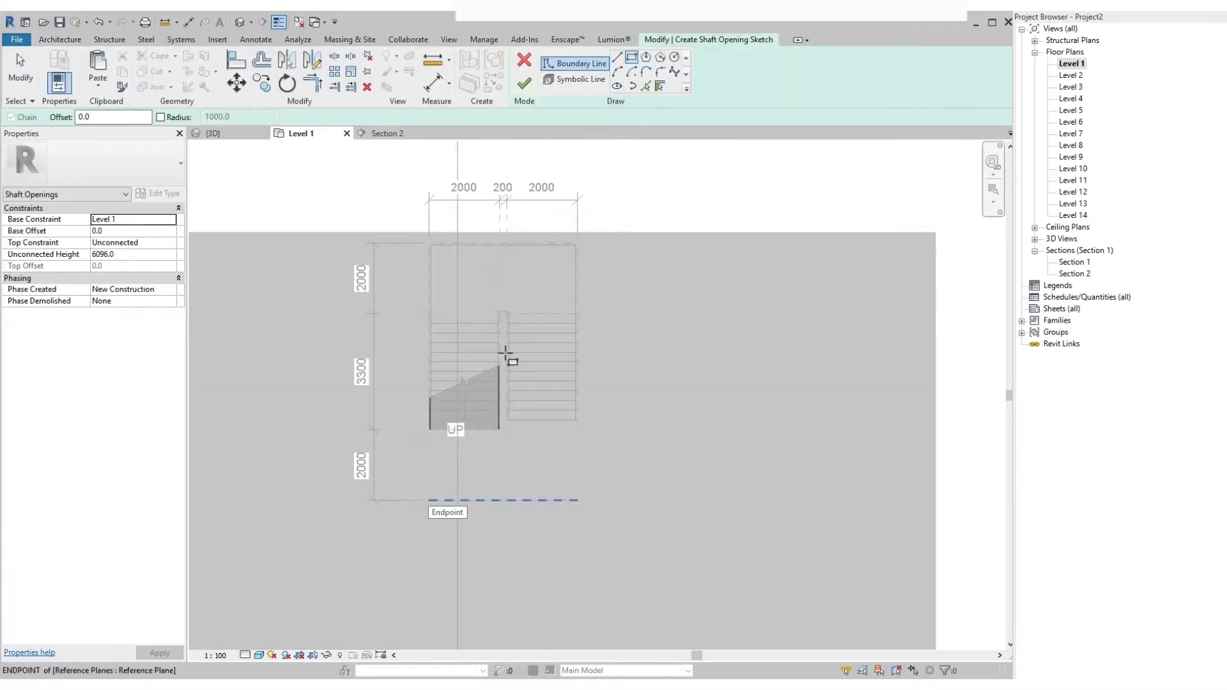
left_click(429, 500)
scroll(569, 249, "up", 2)
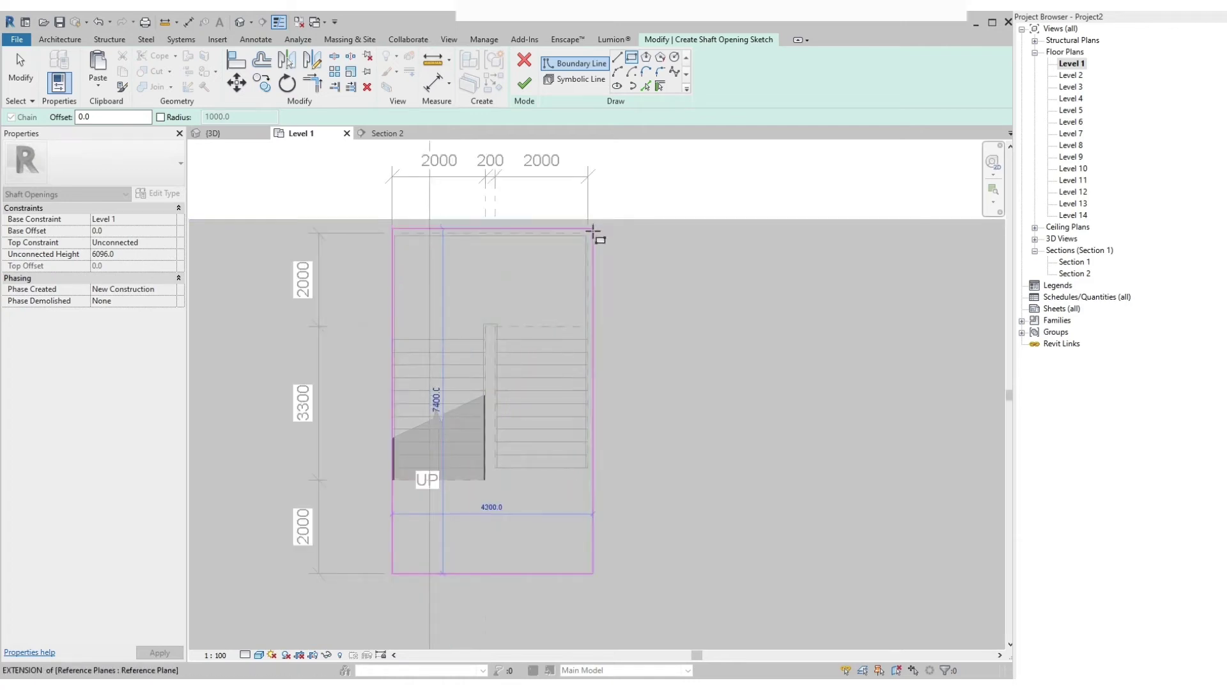
left_click(587, 234)
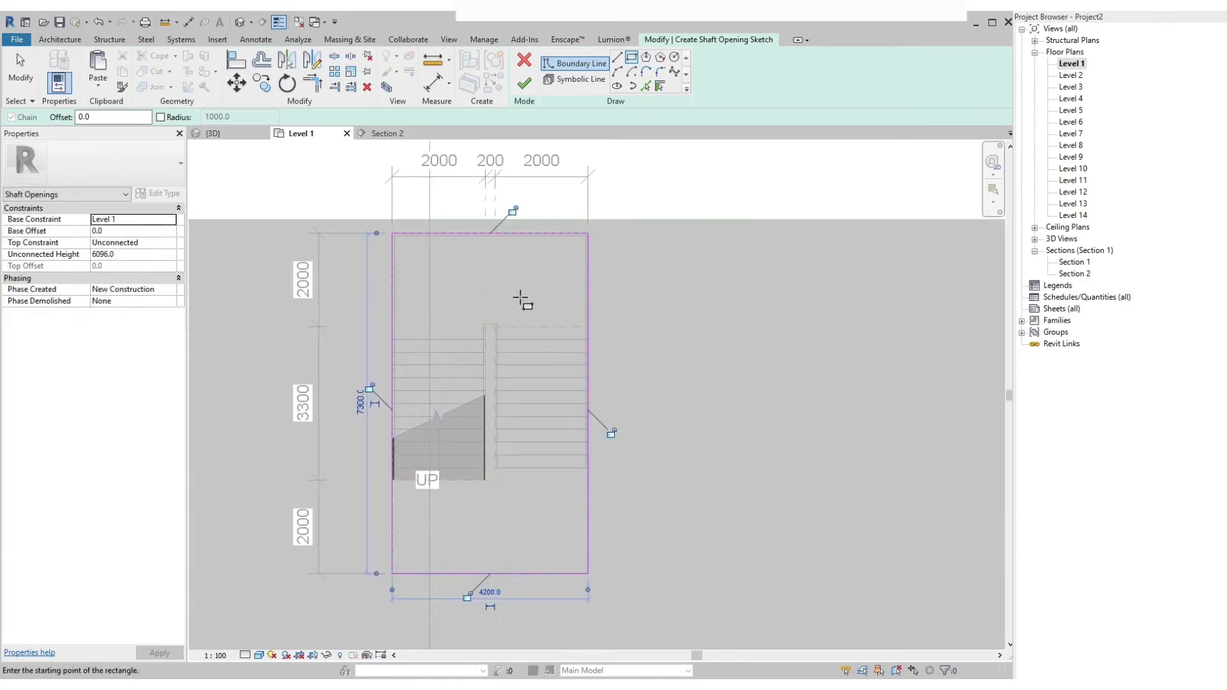
scroll(479, 287, "down", 1)
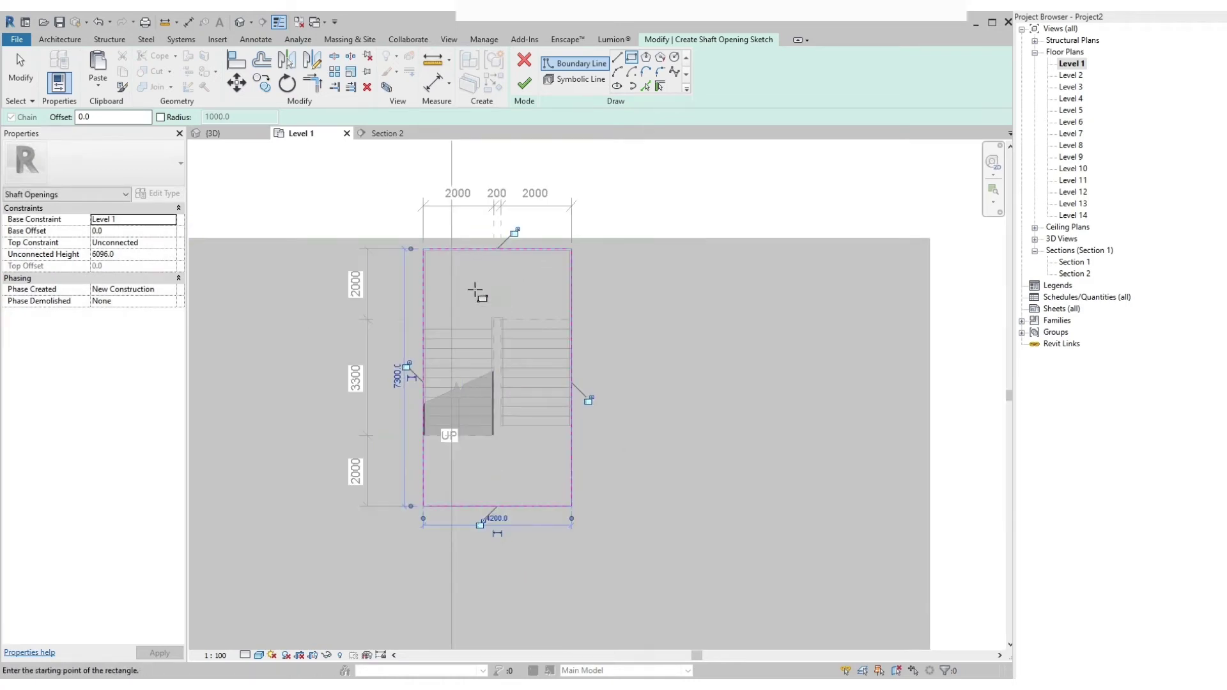
Set the shaft's top constraint to Level 14 with a 1000 top offset and finish it.
left_click(170, 243)
left_click(170, 244)
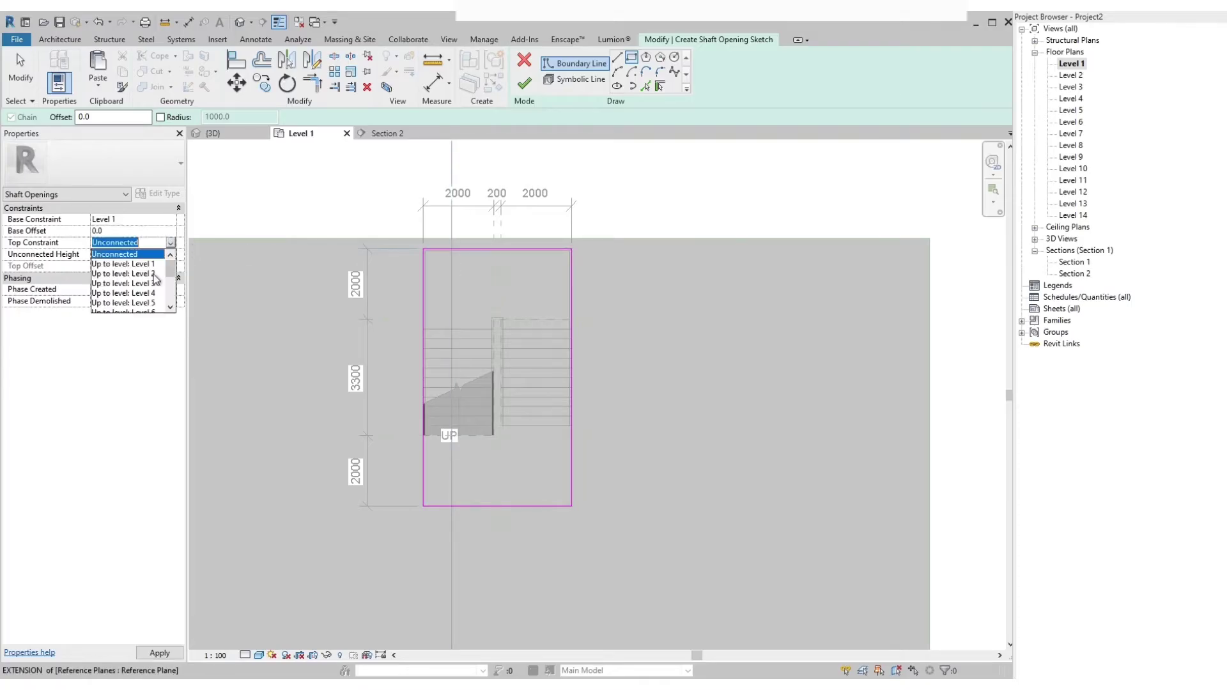
scroll(155, 278, "down", 3)
left_click(126, 303)
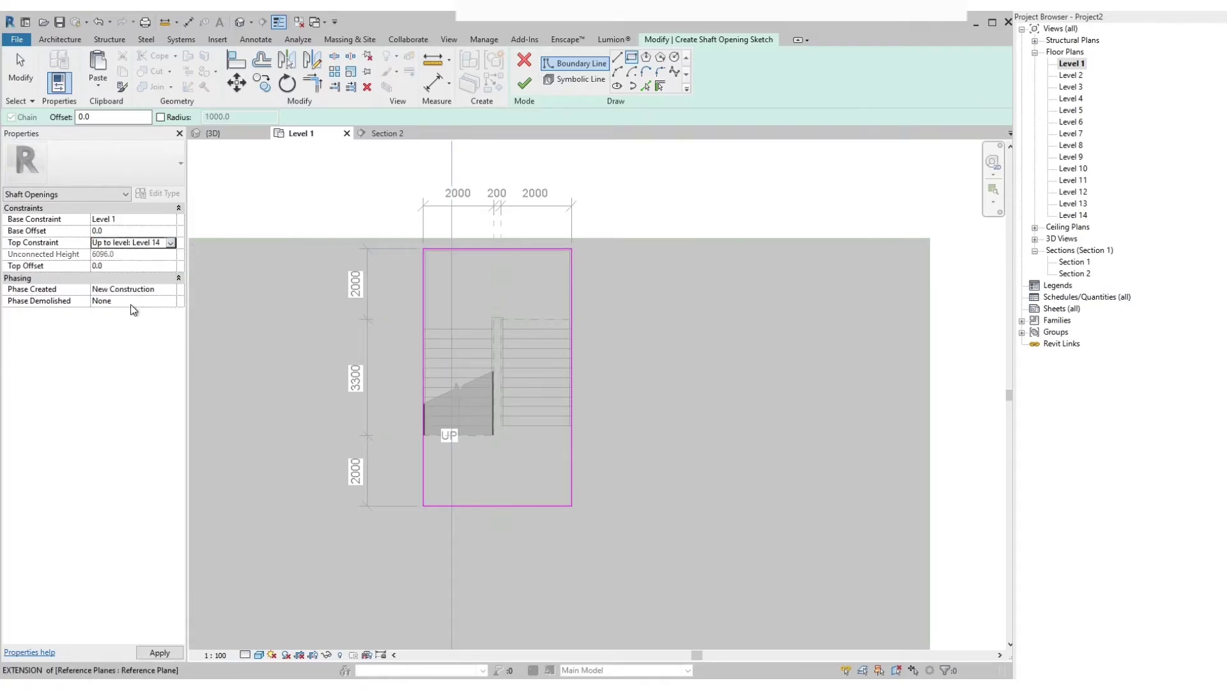
left_click(123, 266)
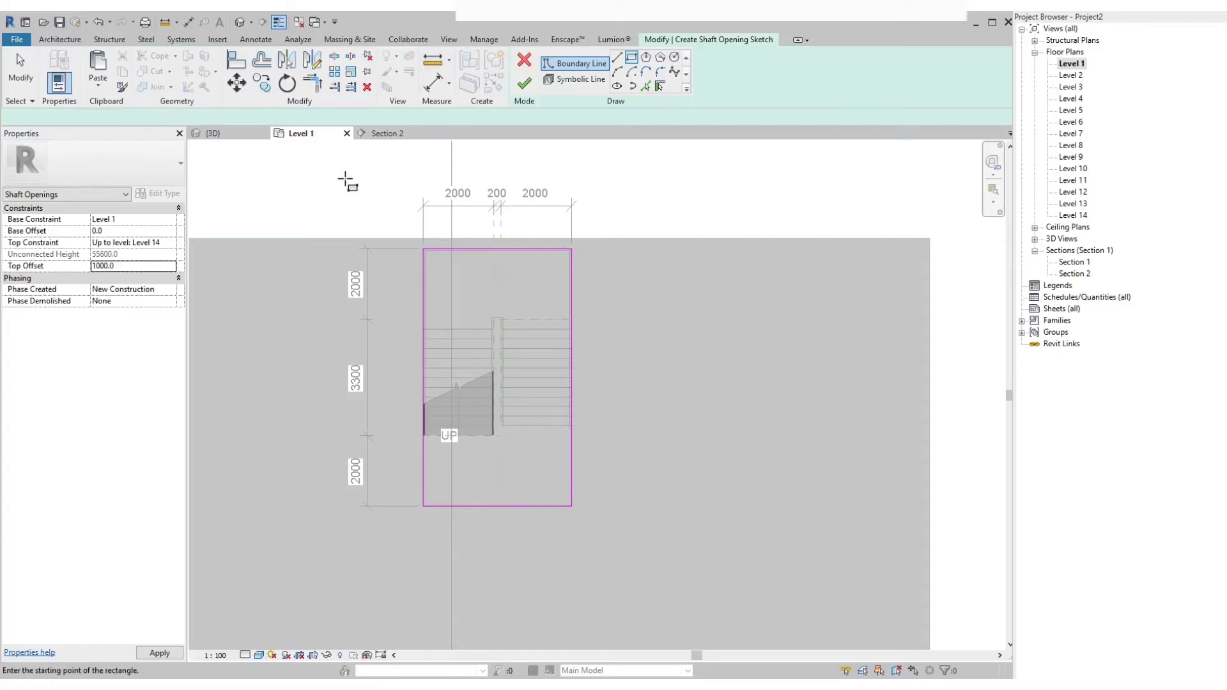
left_click(524, 85)
Orbit the 3D view and select the shaft to confirm it cuts every floor.
left_click(653, 189)
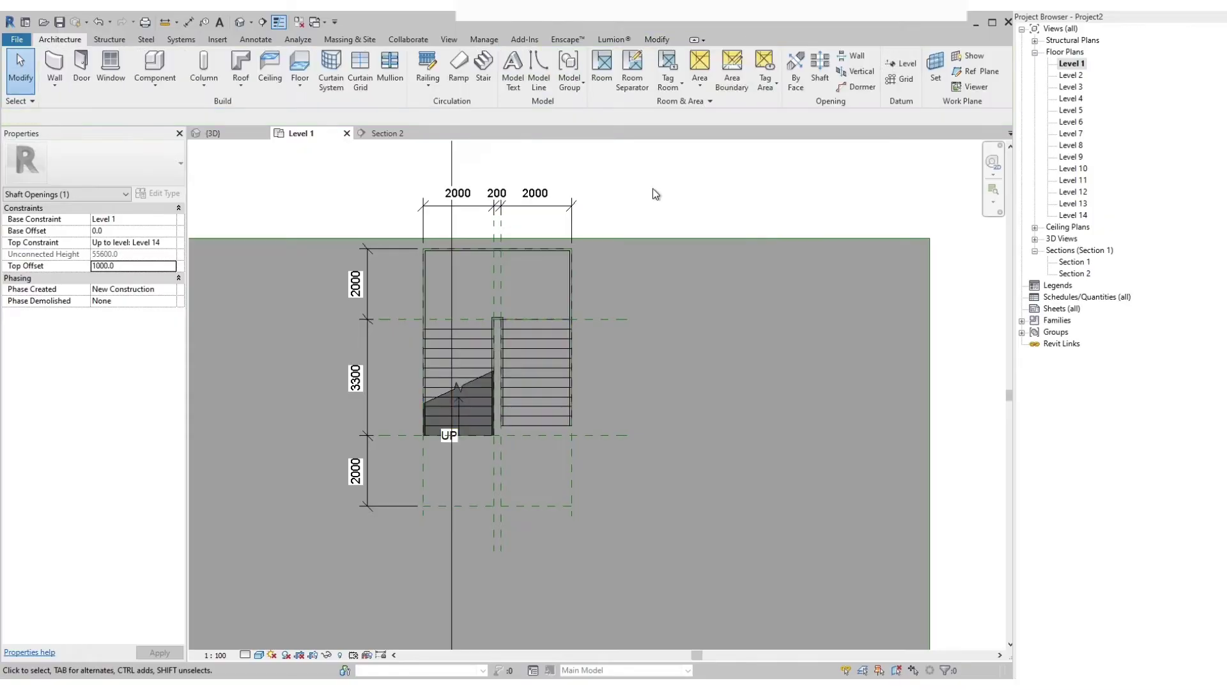
left_click(215, 132)
scroll(629, 337, "down", 5)
middle_click_drag(551, 413, 665, 483, "shift")
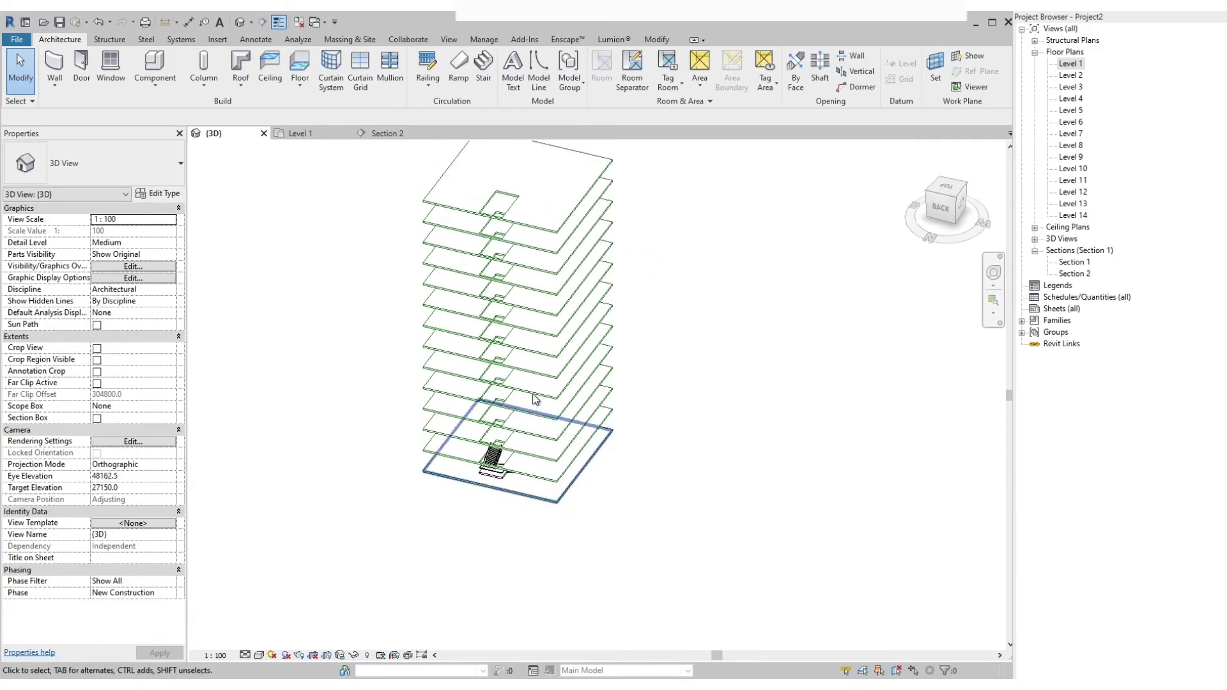
left_click(503, 206)
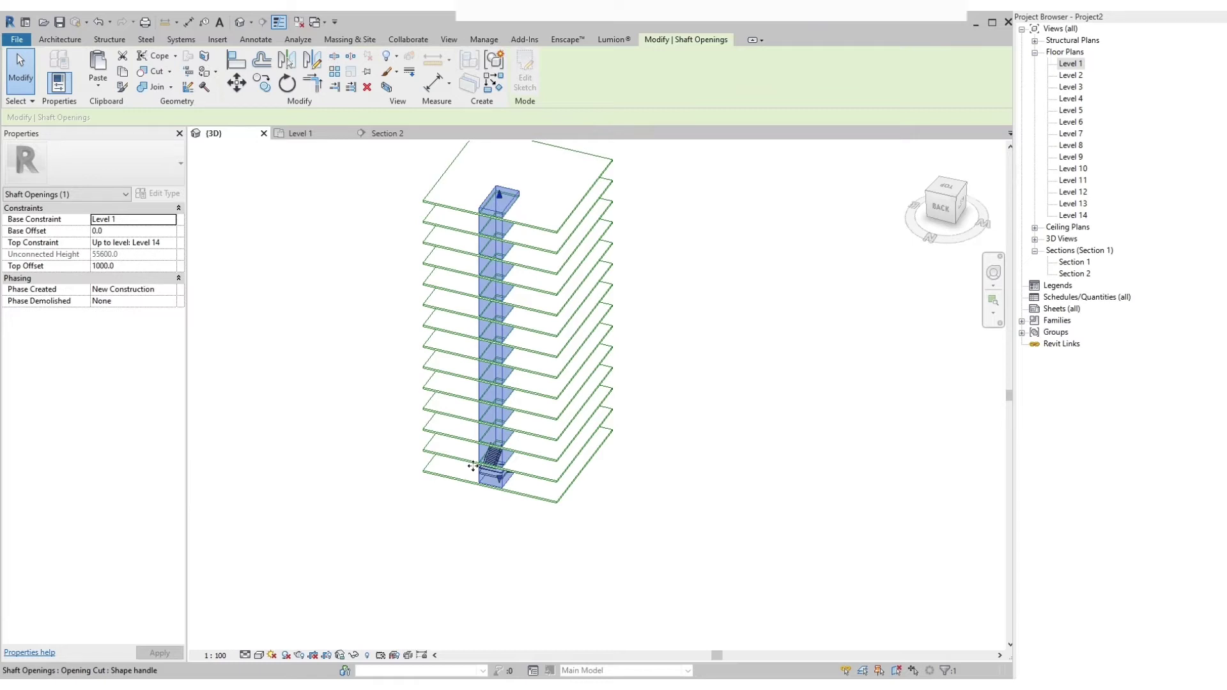
scroll(476, 489, "up", 3)
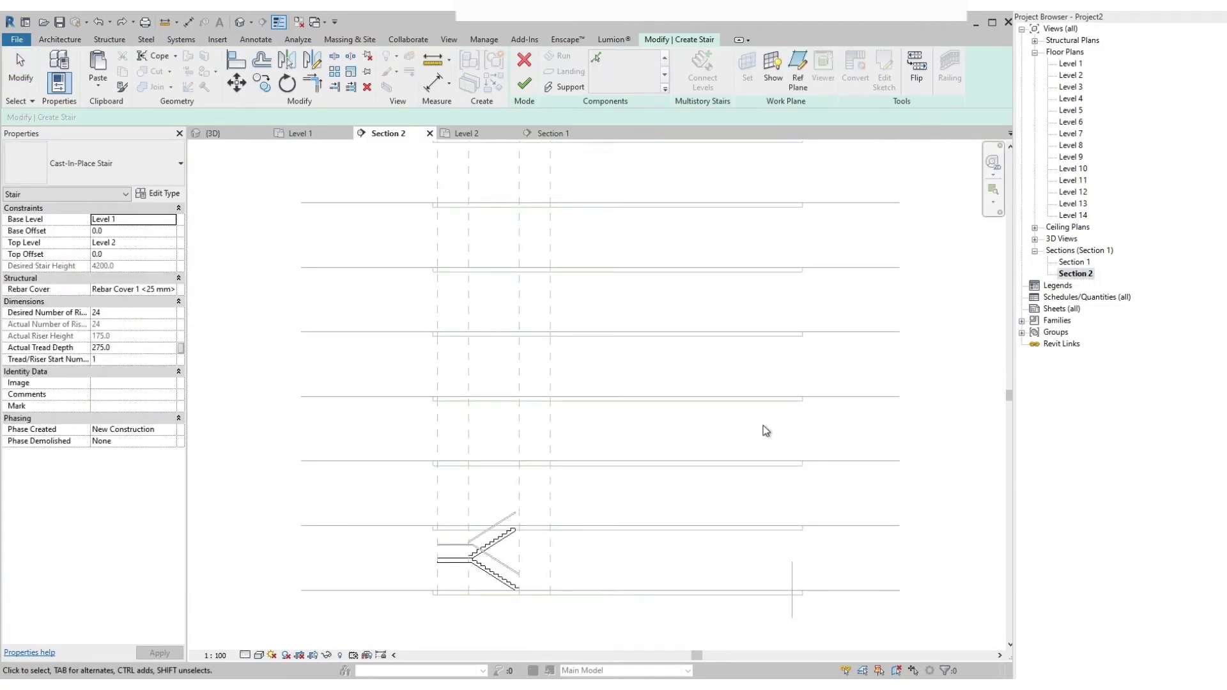
key("Escape")
Finish the stair and connect it as a multistory stair up to Level 3.
scroll(473, 546, "up", 3)
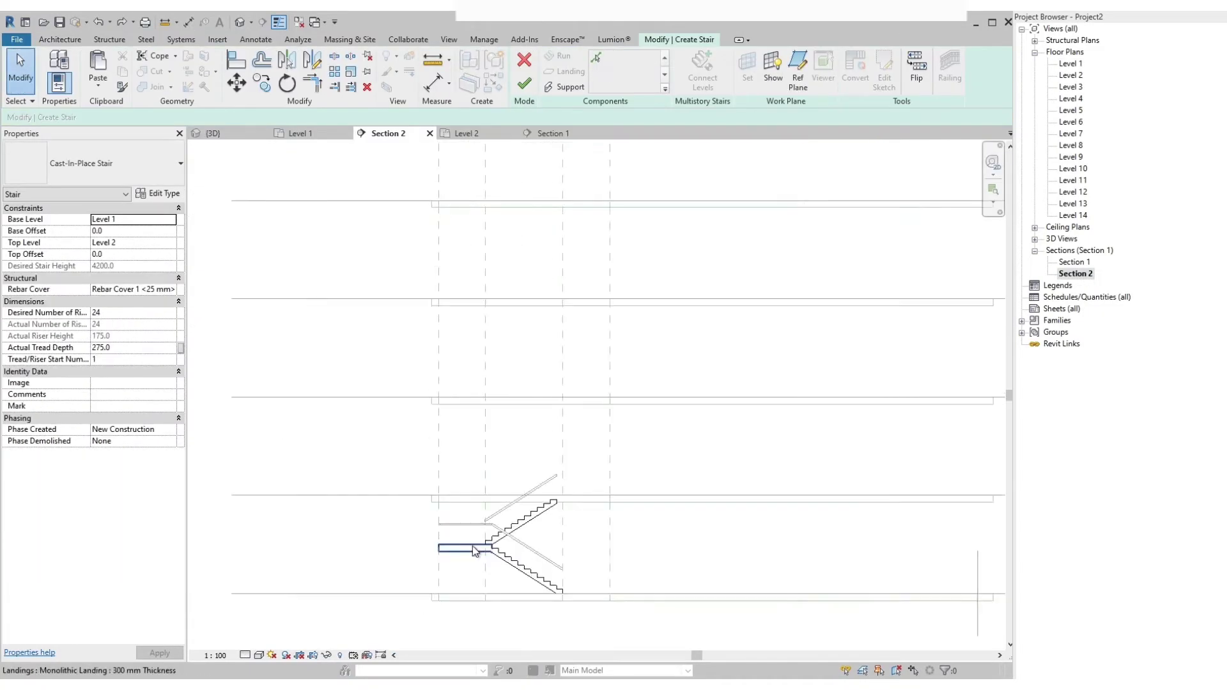
left_click(524, 84)
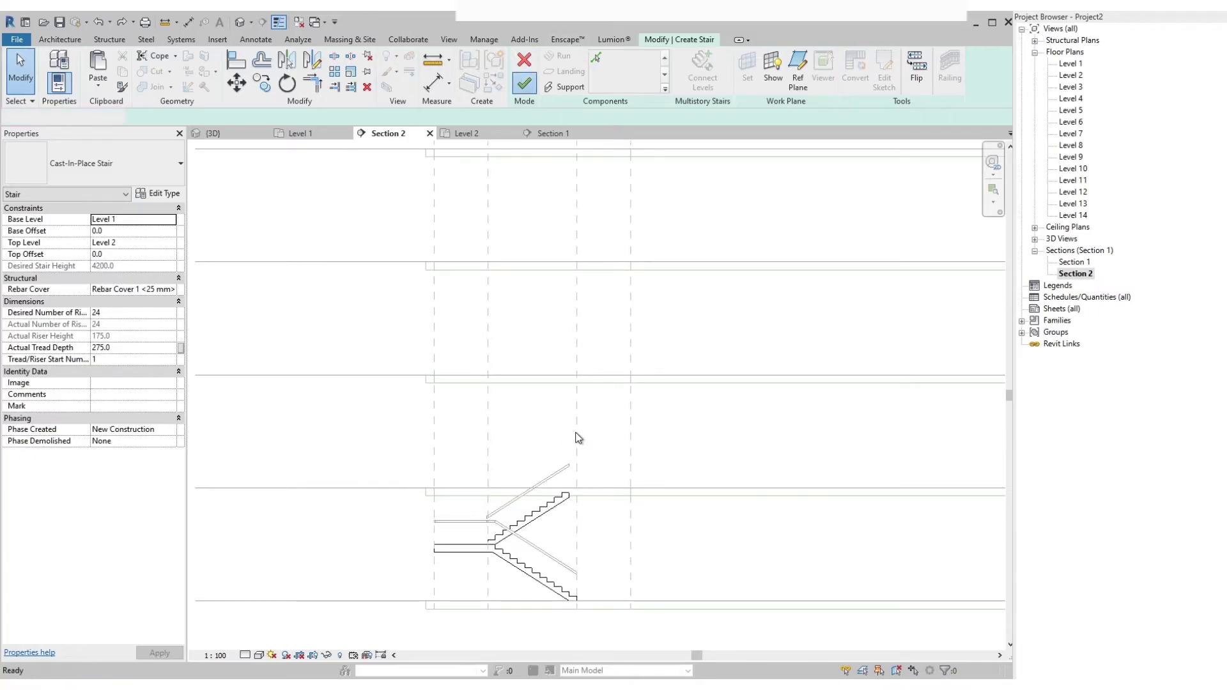
left_click(542, 521)
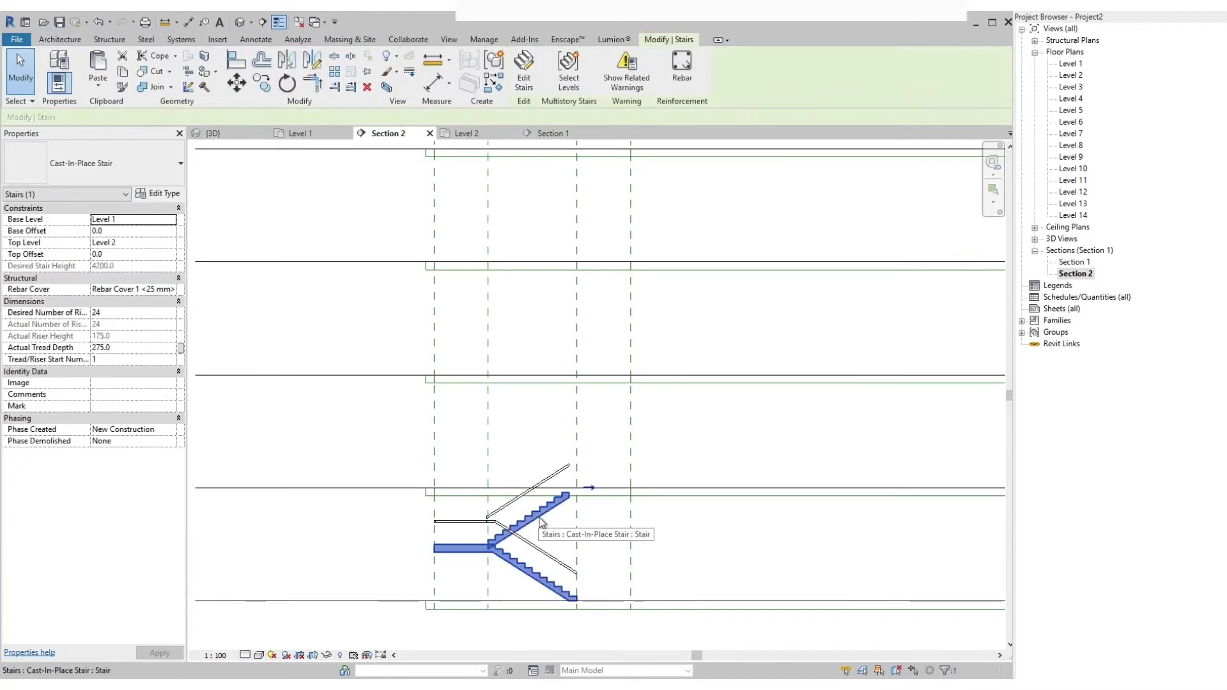
left_click(567, 68)
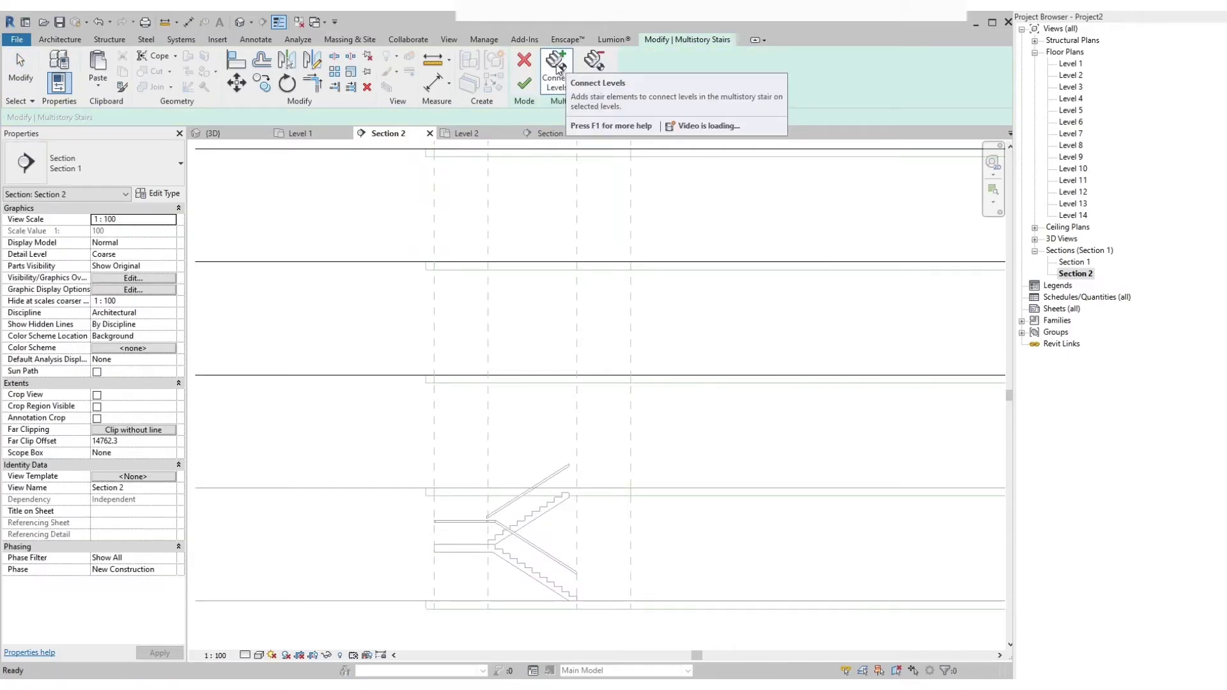
left_click(557, 69)
left_click(465, 377)
left_click(521, 92)
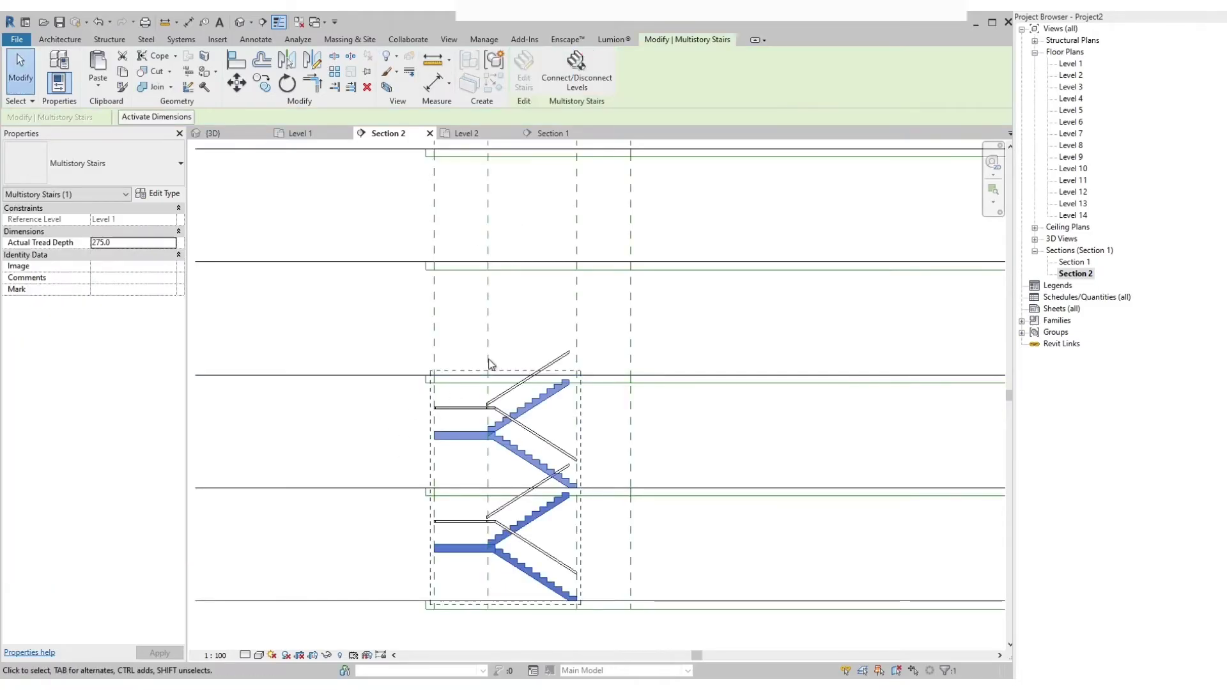
scroll(534, 332, "down", 3)
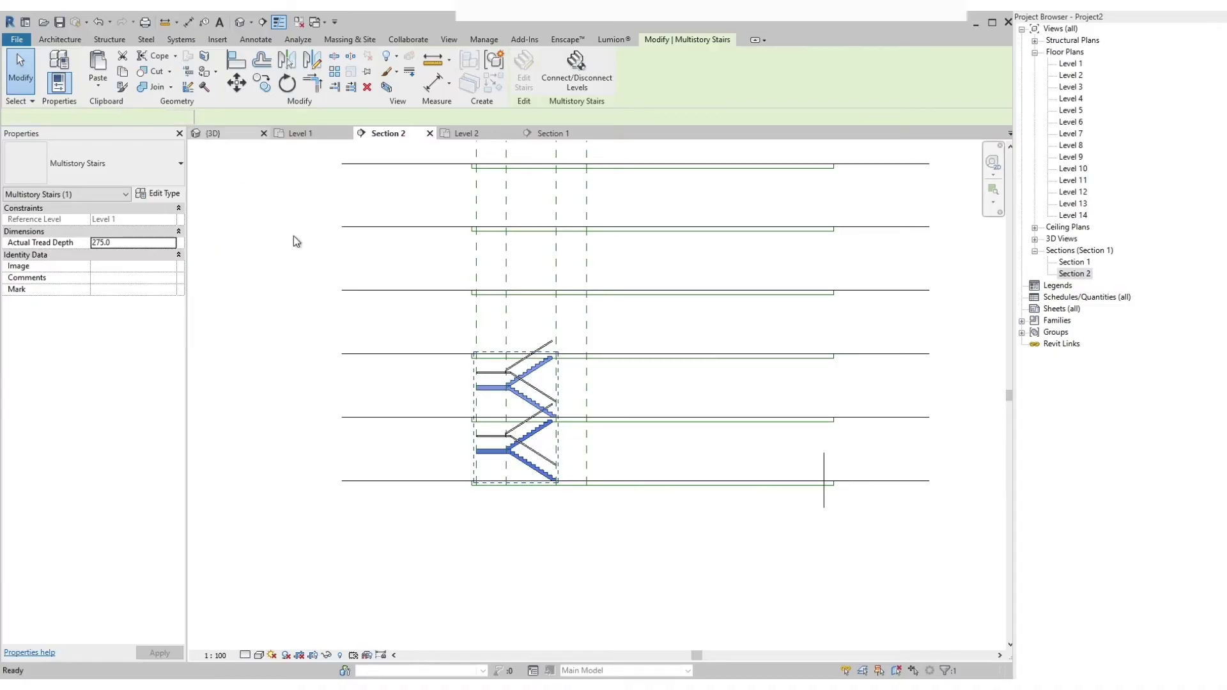
Orbit and zoom the 3D view to a side view of the stairs, then select one stair.
left_click(212, 135)
middle_click_drag(504, 361, 703, 378, "shift")
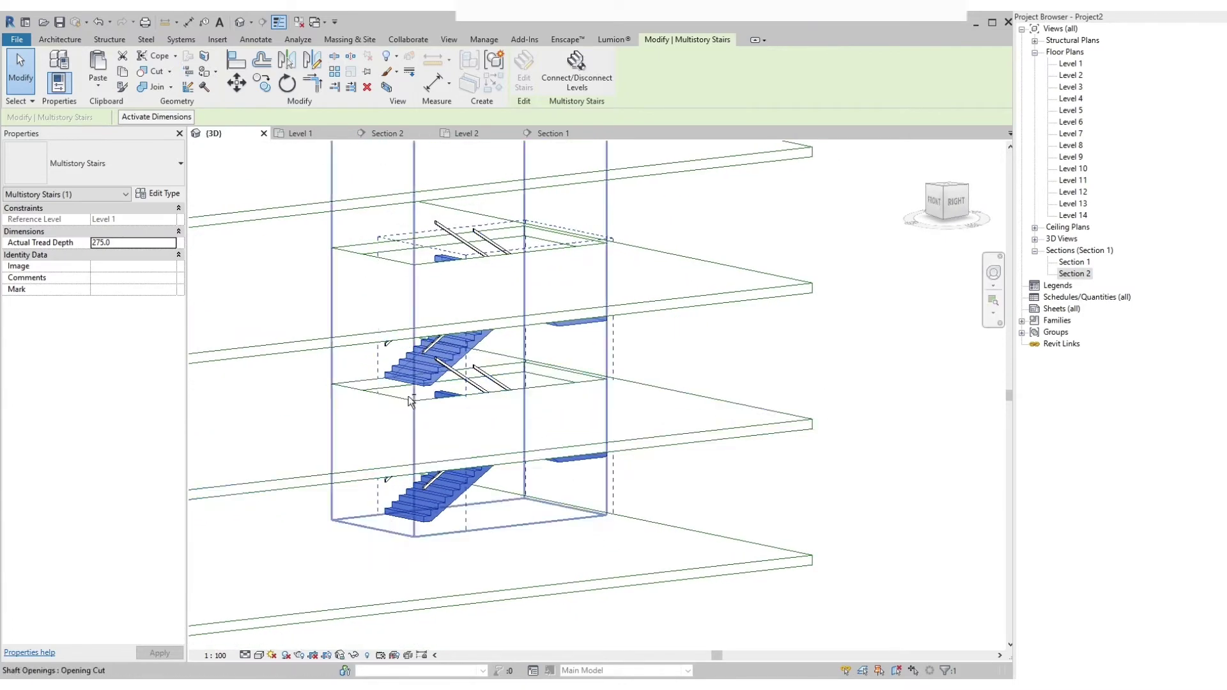
scroll(412, 406, "up", 5)
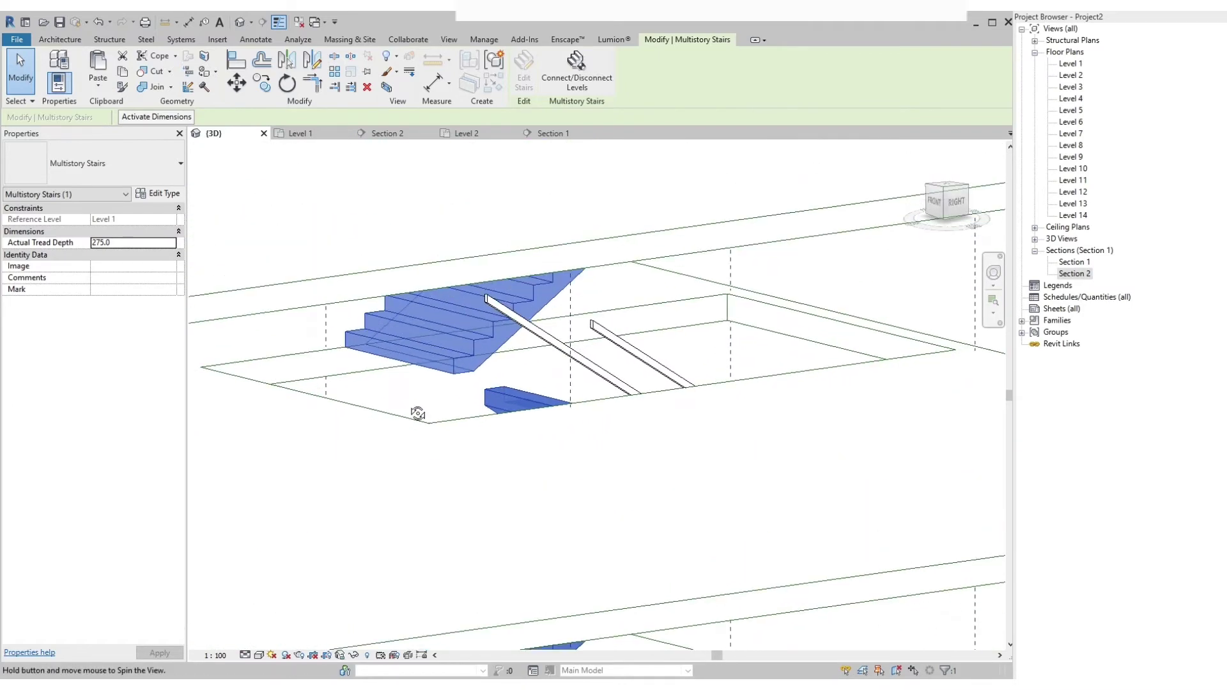
left_click(471, 378)
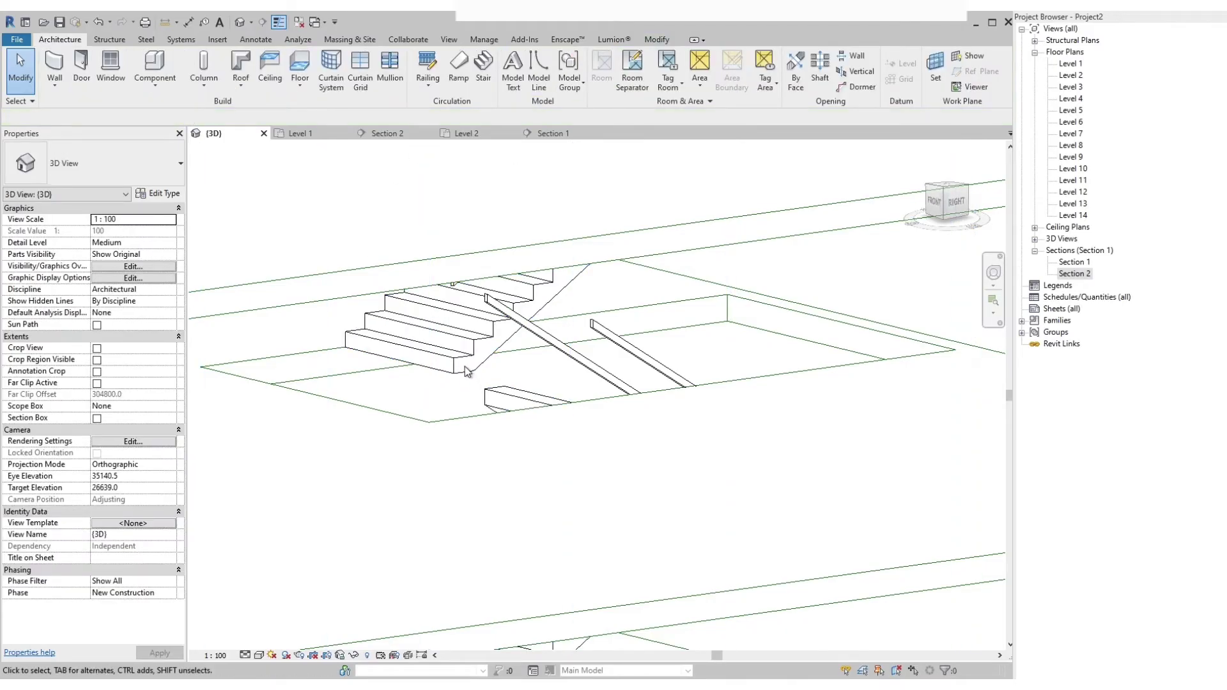
left_click(460, 363)
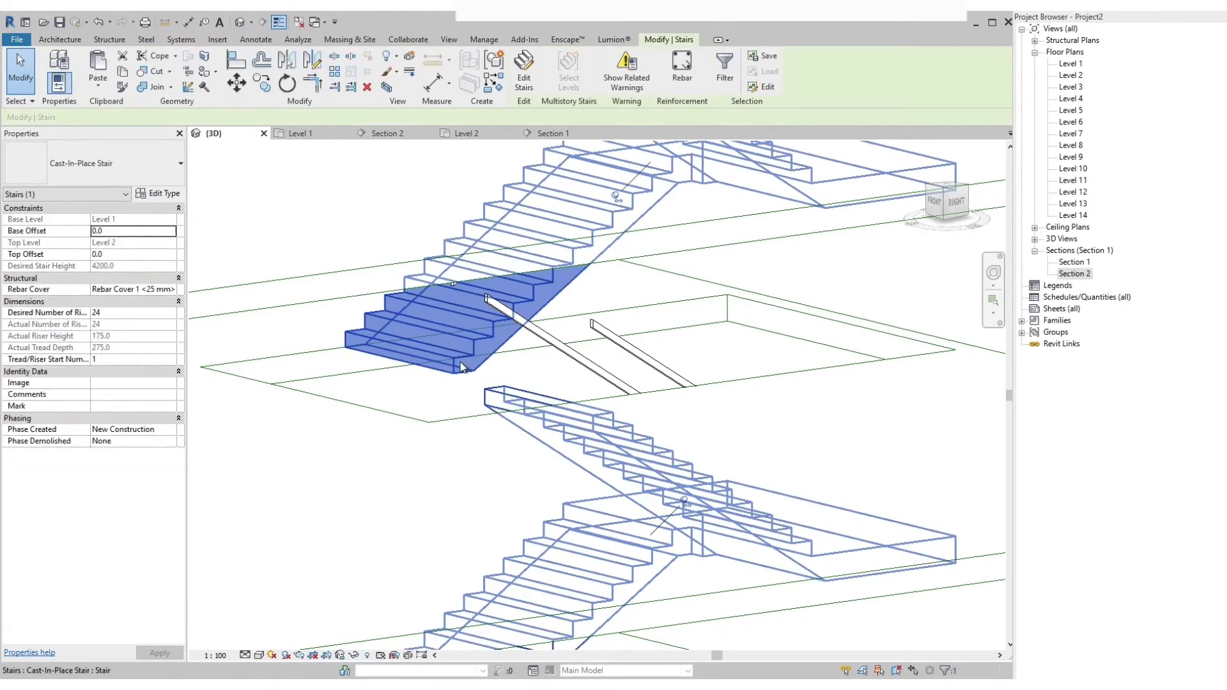
Enter Edit Stairs on the selected stair, check a run, then leave editing and deselect.
left_click(522, 70)
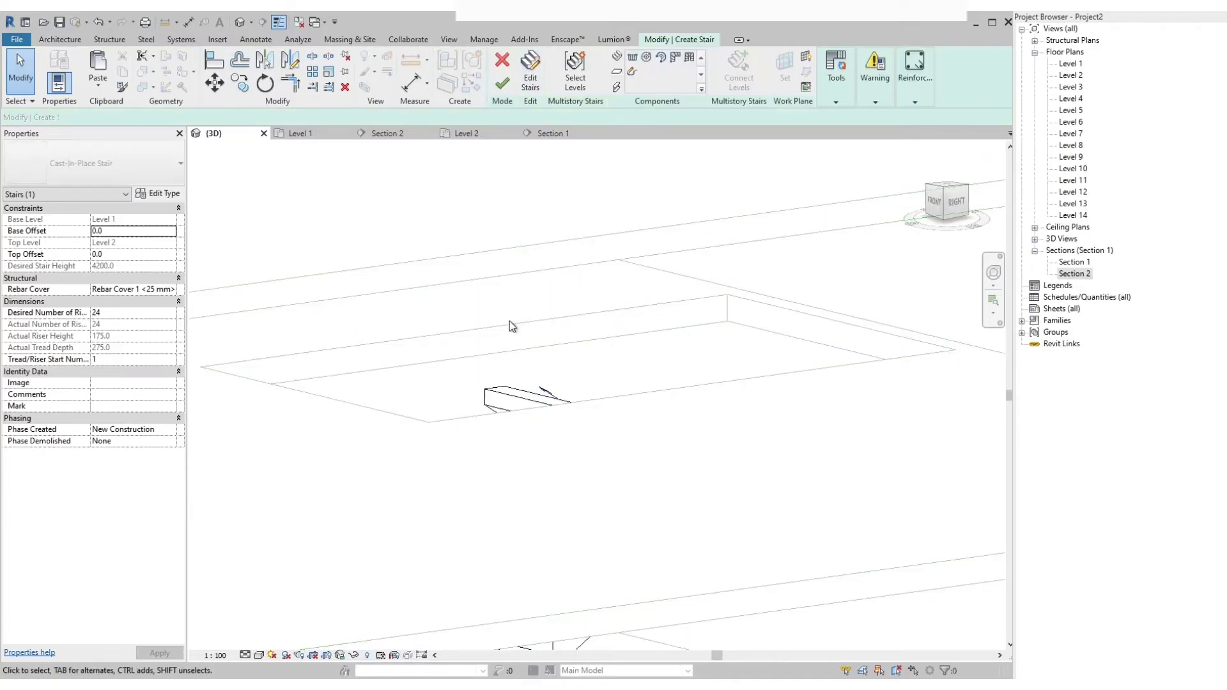
left_click(516, 358)
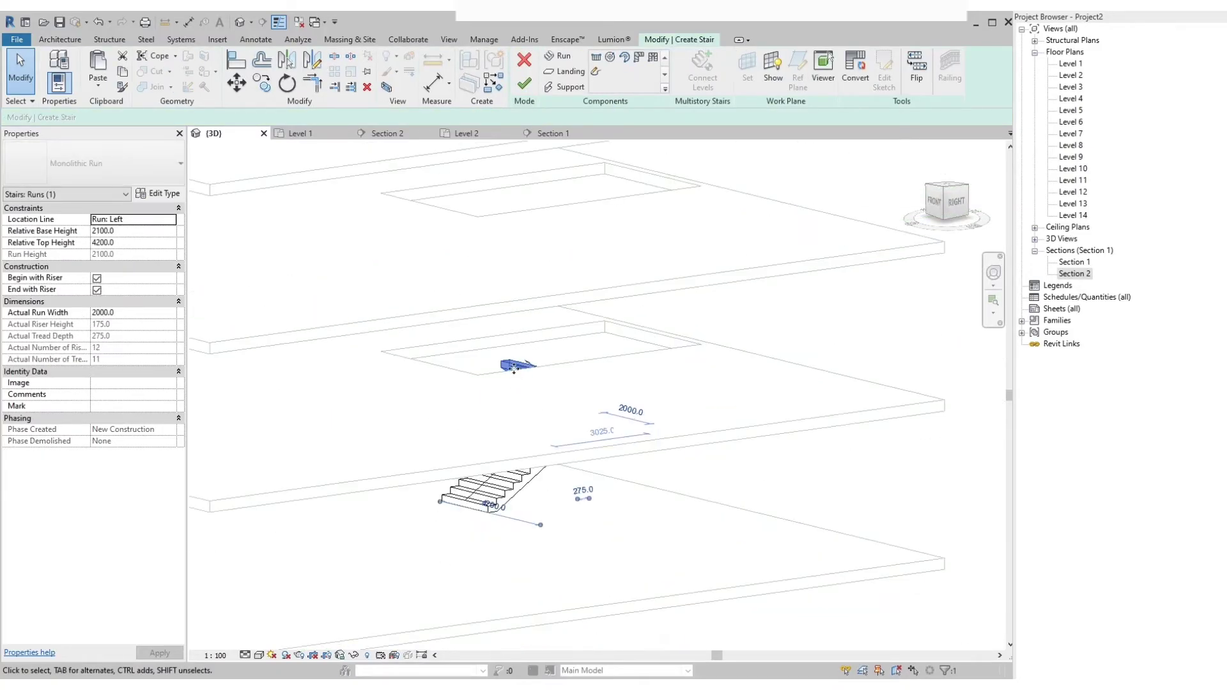
left_click(99, 22)
left_click(99, 22)
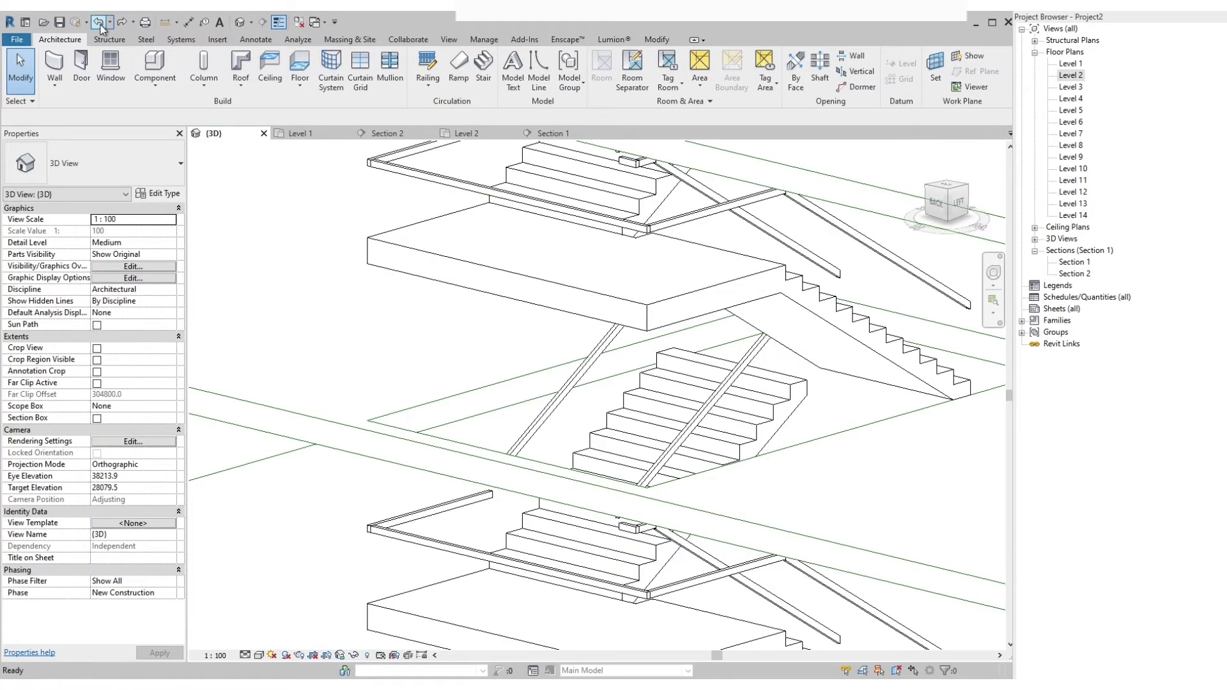
Pan and orbit the 3D view from the left, then view Section 2 and the Level 2 plan.
scroll(701, 465, "down", 5)
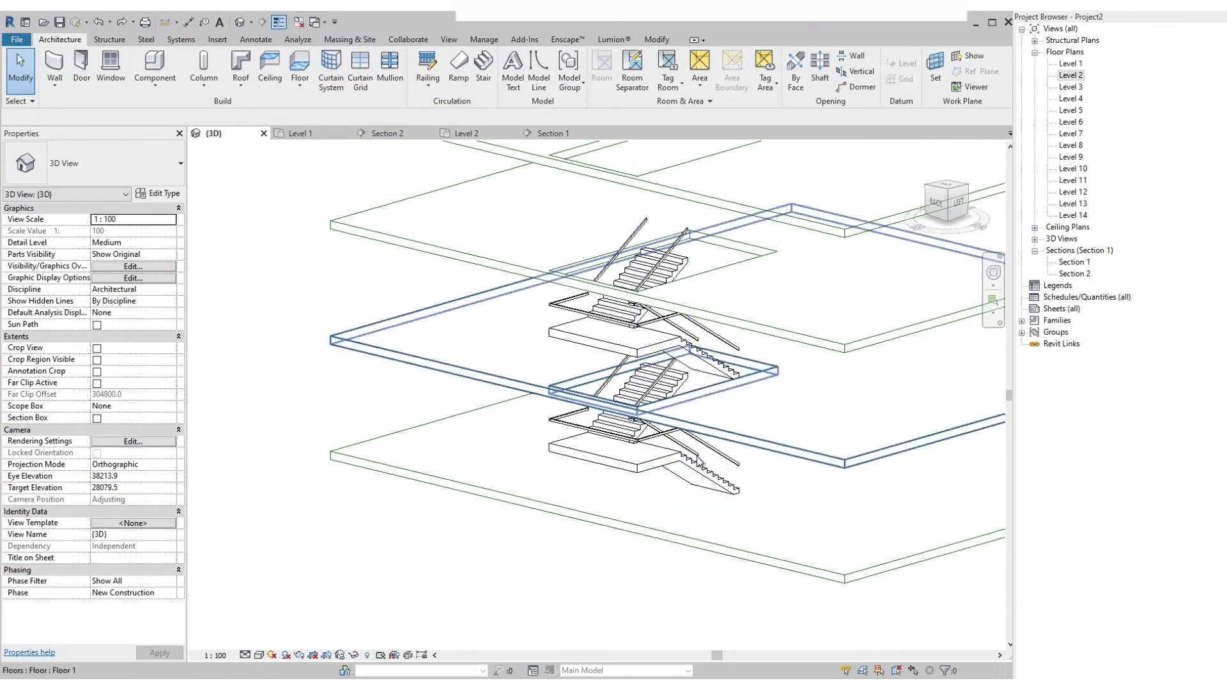
middle_click_drag(698, 464, 635, 439)
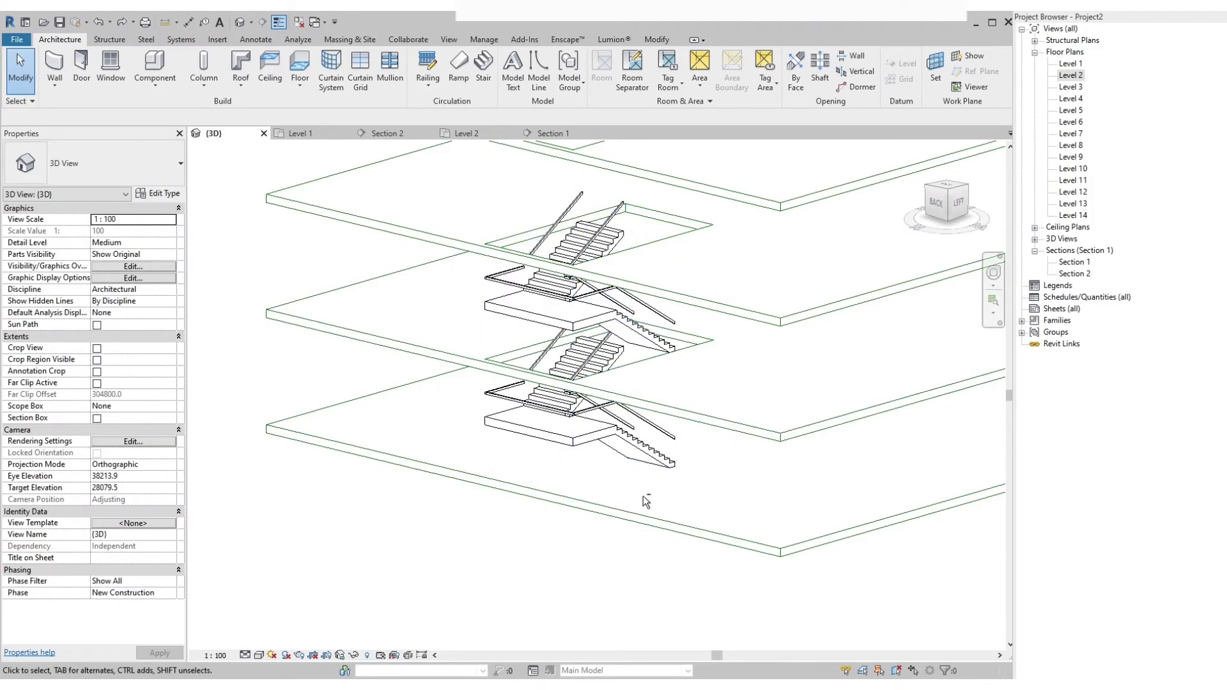
middle_click_drag(639, 500, 518, 344, "shift")
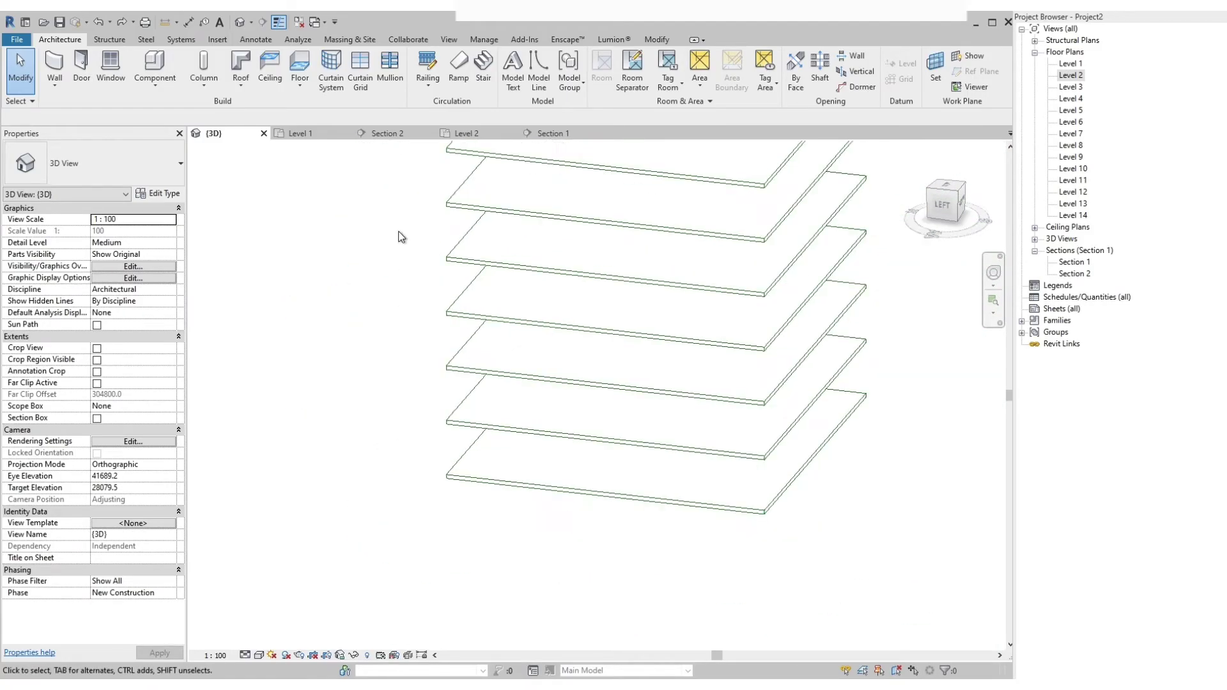
left_click(382, 134)
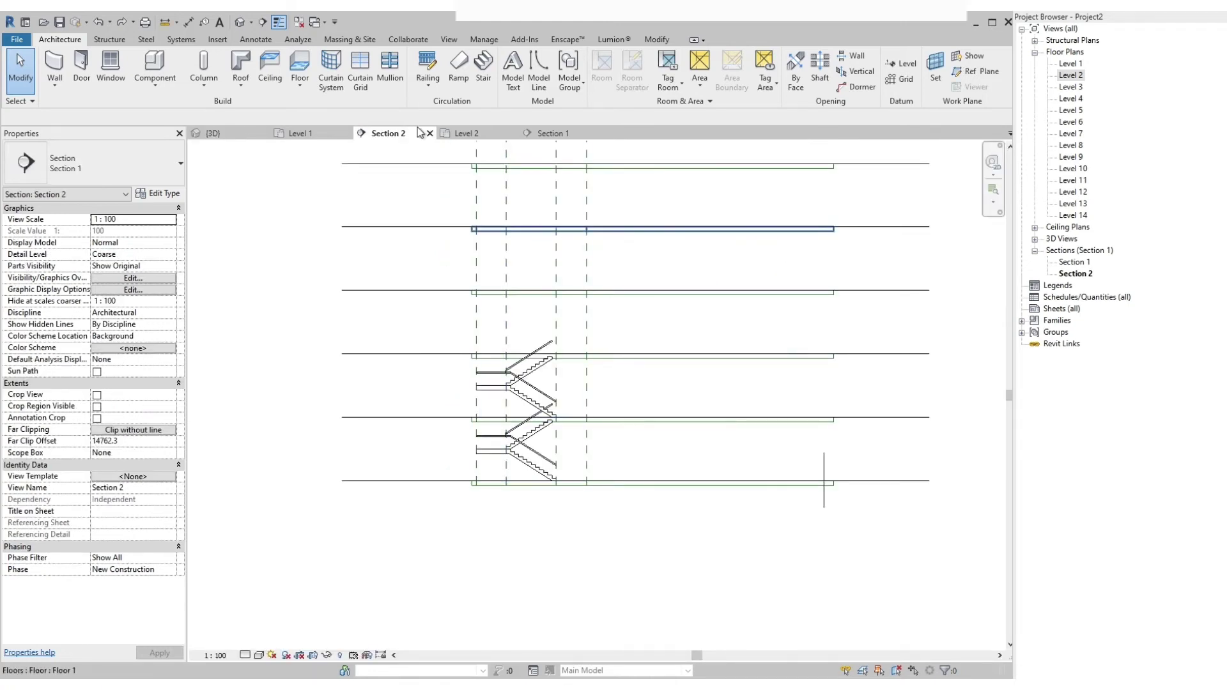
left_click(473, 133)
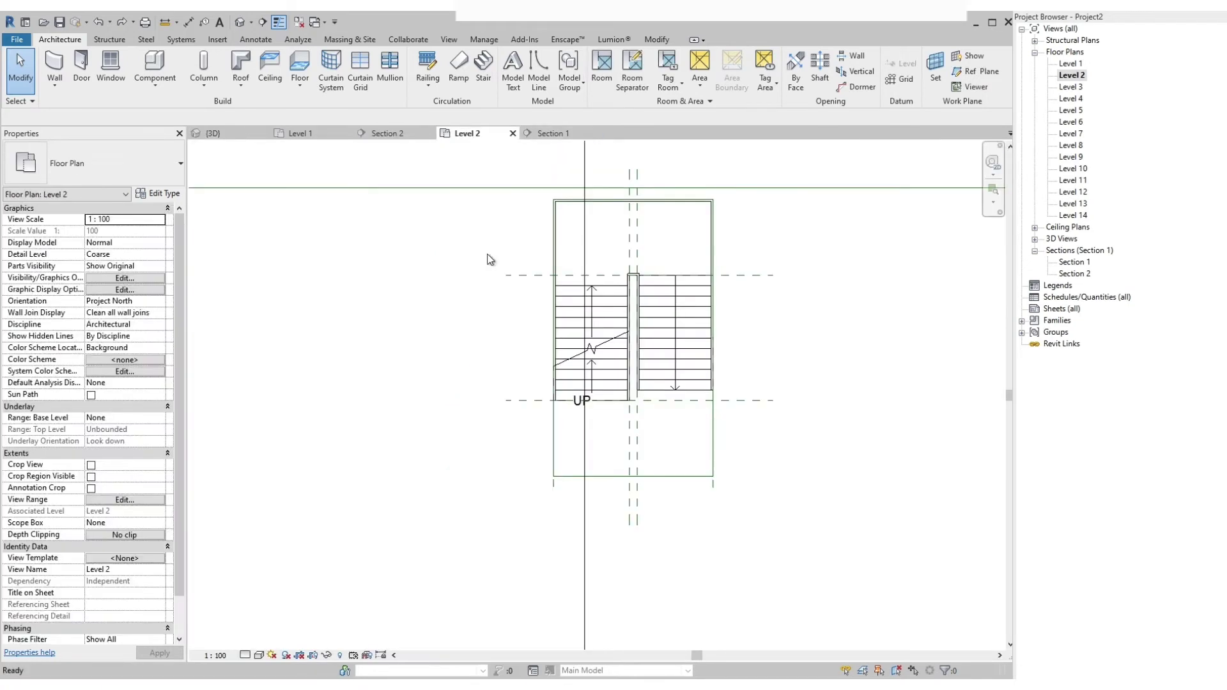
Edit the shaft's boundary sketch and pick the stair-start reference plane as a new boundary line.
left_click(675, 479)
scroll(674, 479, "up", 2)
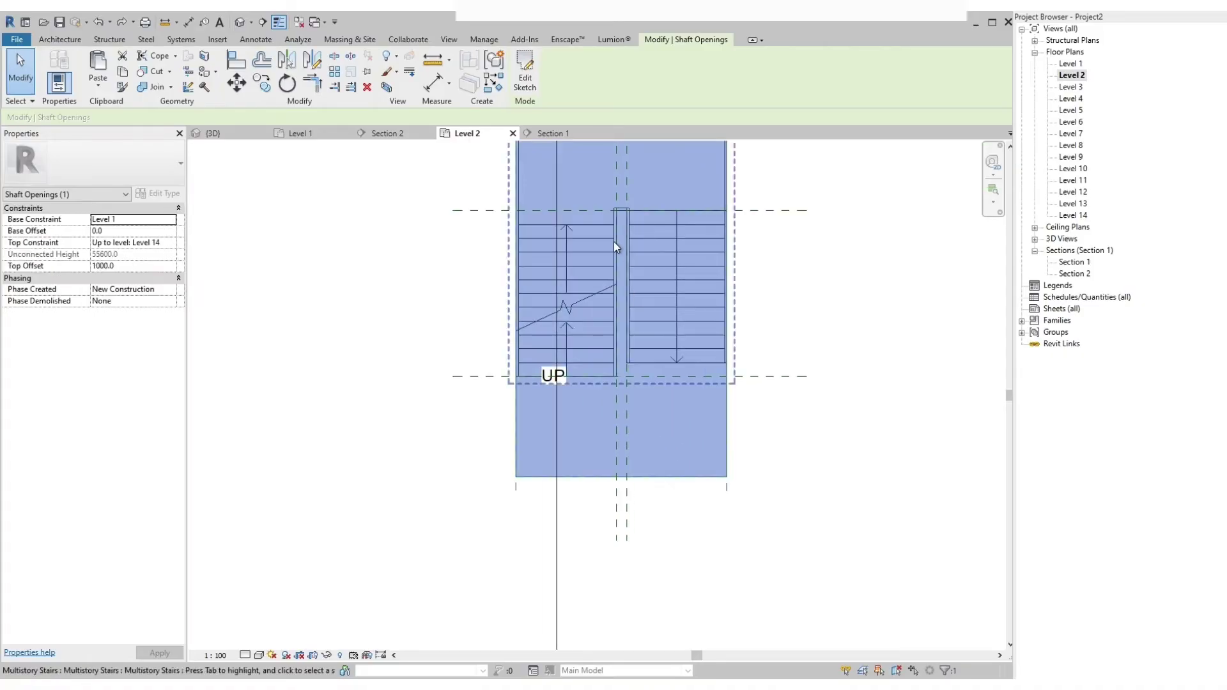
left_click(524, 71)
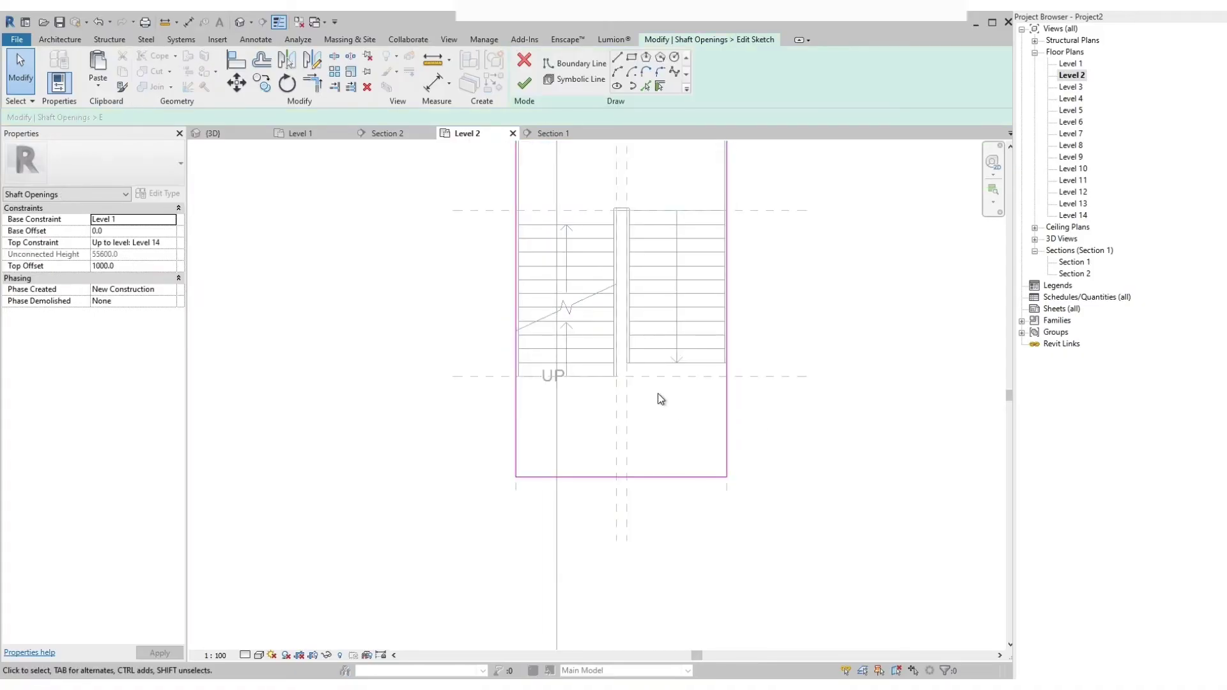
scroll(658, 393, "up", 2)
left_click(646, 88)
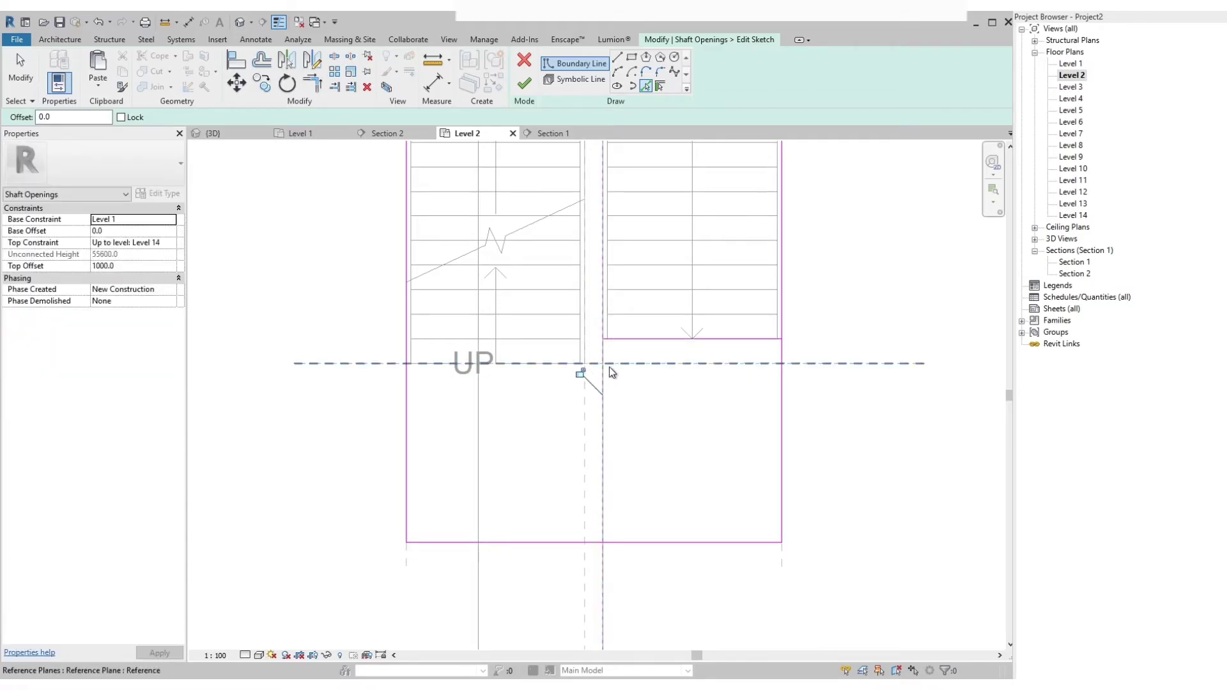
left_click(611, 364)
key("Escape")
key("Escape")
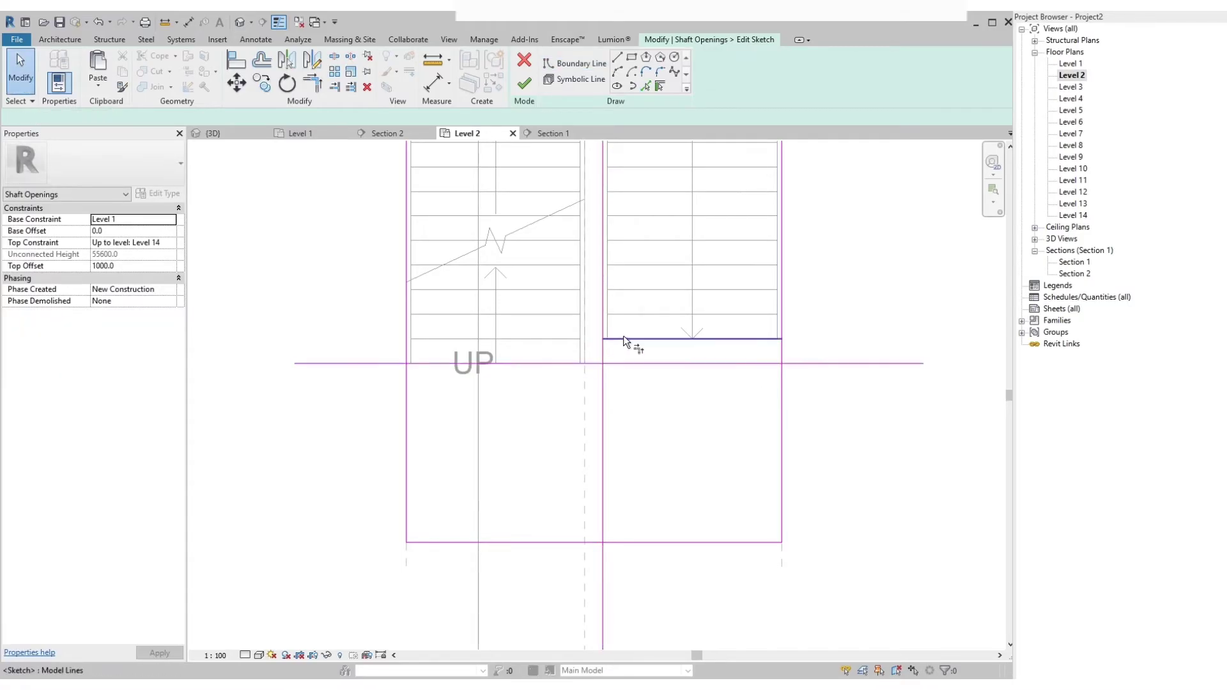
Trim the new line to the left and right boundaries and the stepped line using TR.
key("t")
key("r")
left_click(601, 352)
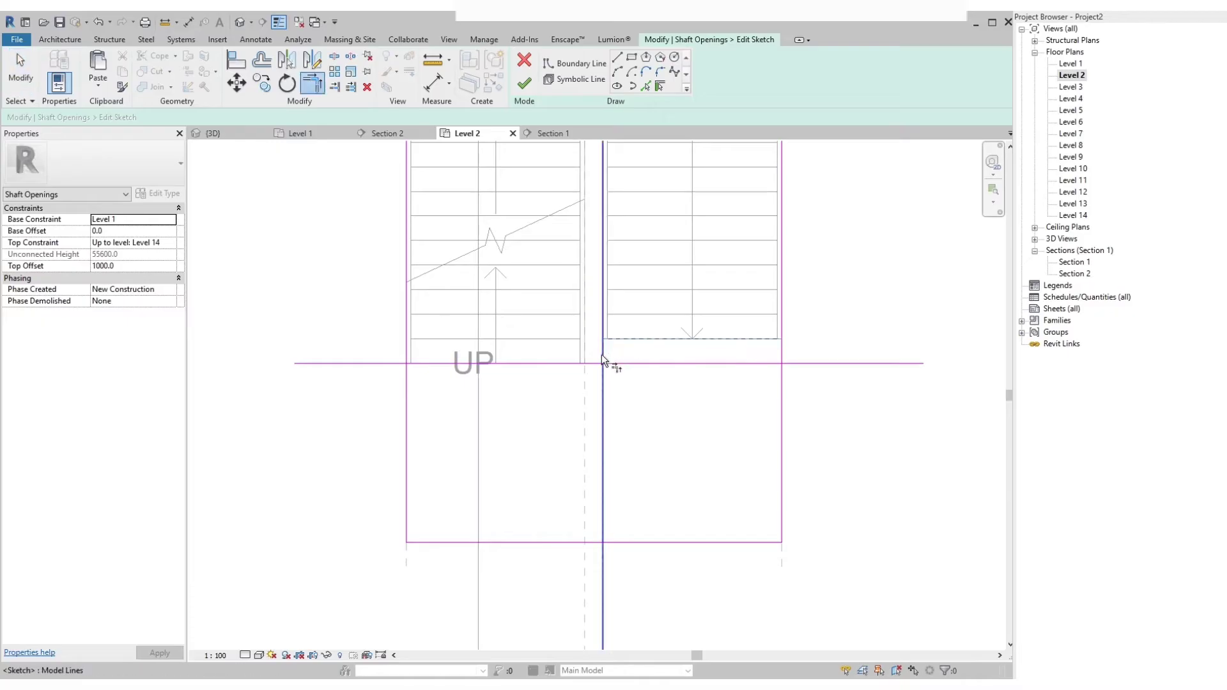
left_click(513, 363)
left_click(407, 345)
left_click(425, 363)
left_click(766, 339)
left_click(782, 309)
key("Escape")
key("Escape")
Delete the leftover bottom boundary line and finish the shaft sketch.
left_click(471, 542)
scroll(432, 538, "down", 3)
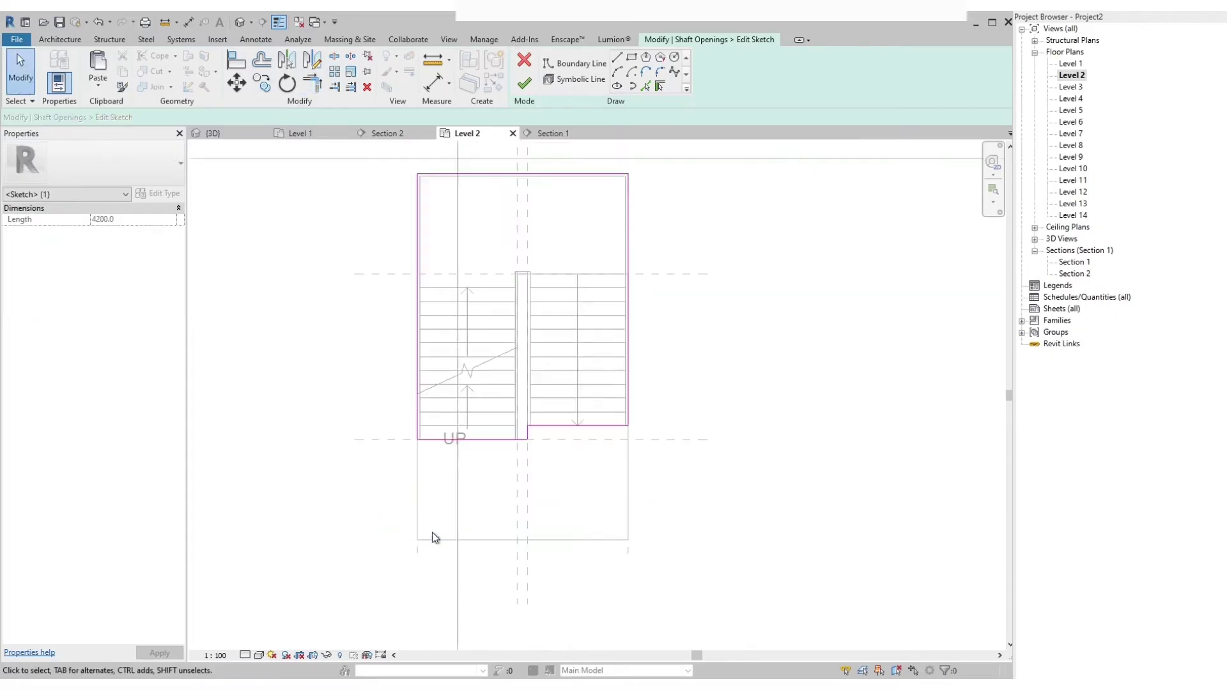
key("Escape")
left_click(523, 84)
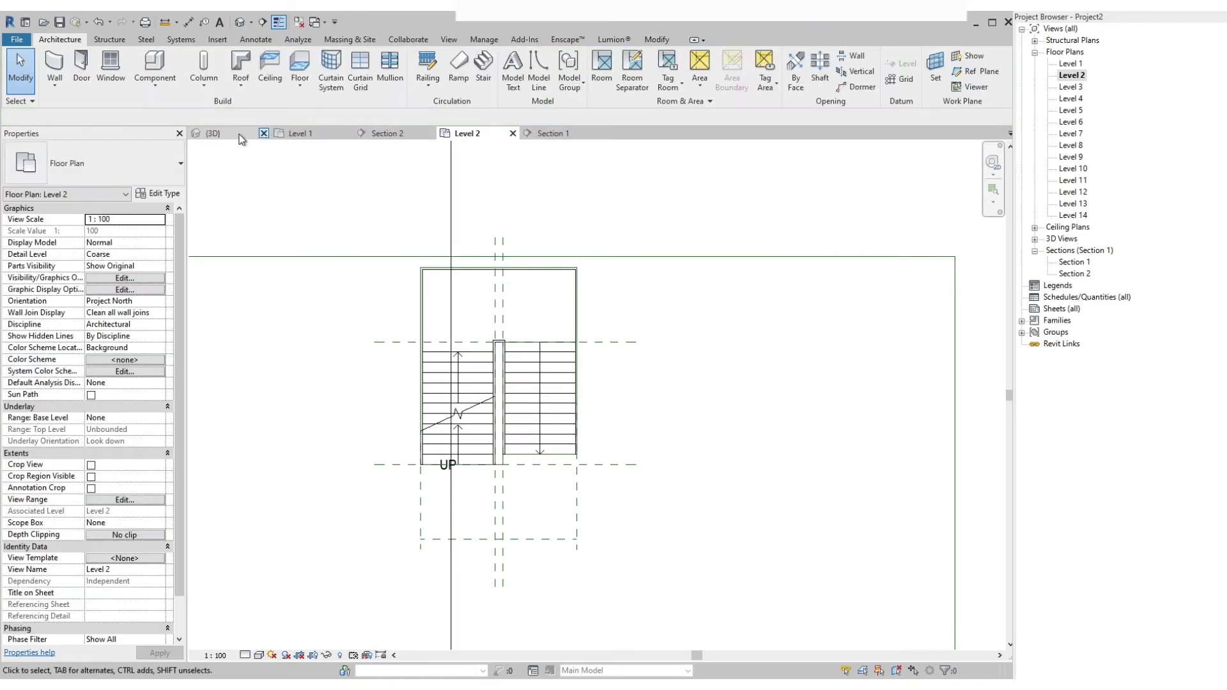
Enable the 3D view's Section Box and drag its right side inward.
left_click(217, 133)
scroll(481, 488, "down", 4)
middle_click_drag(351, 457, 447, 474, "shift")
left_click(97, 418)
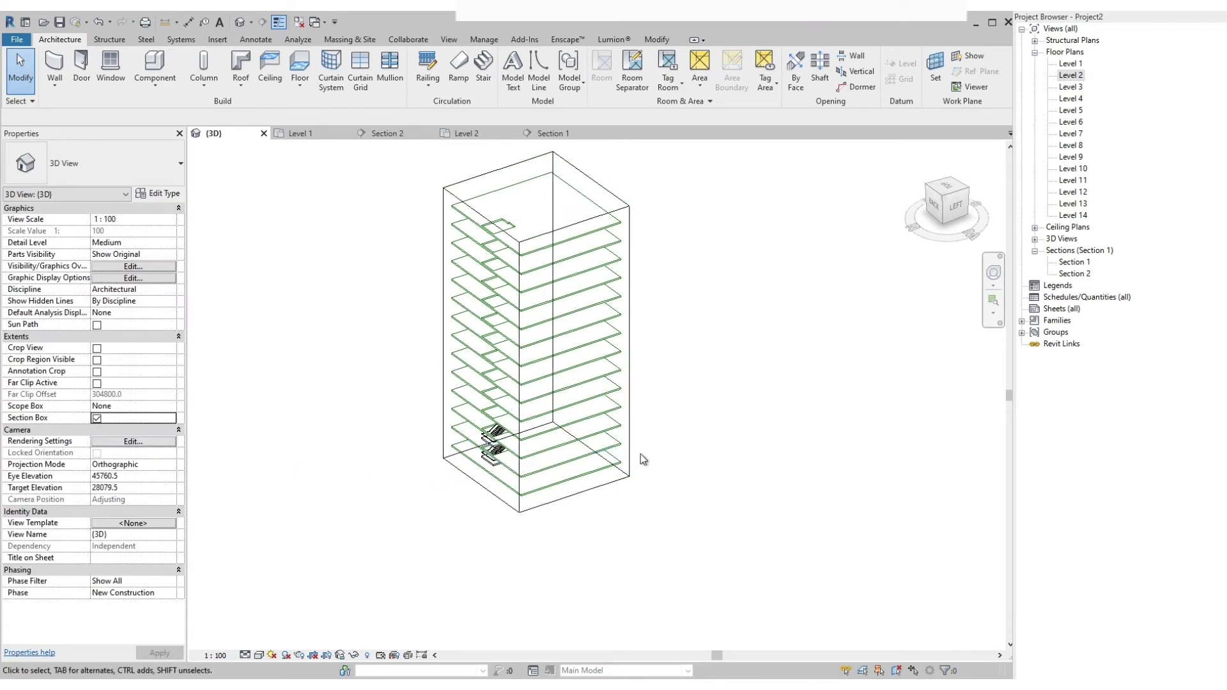
left_click(597, 447)
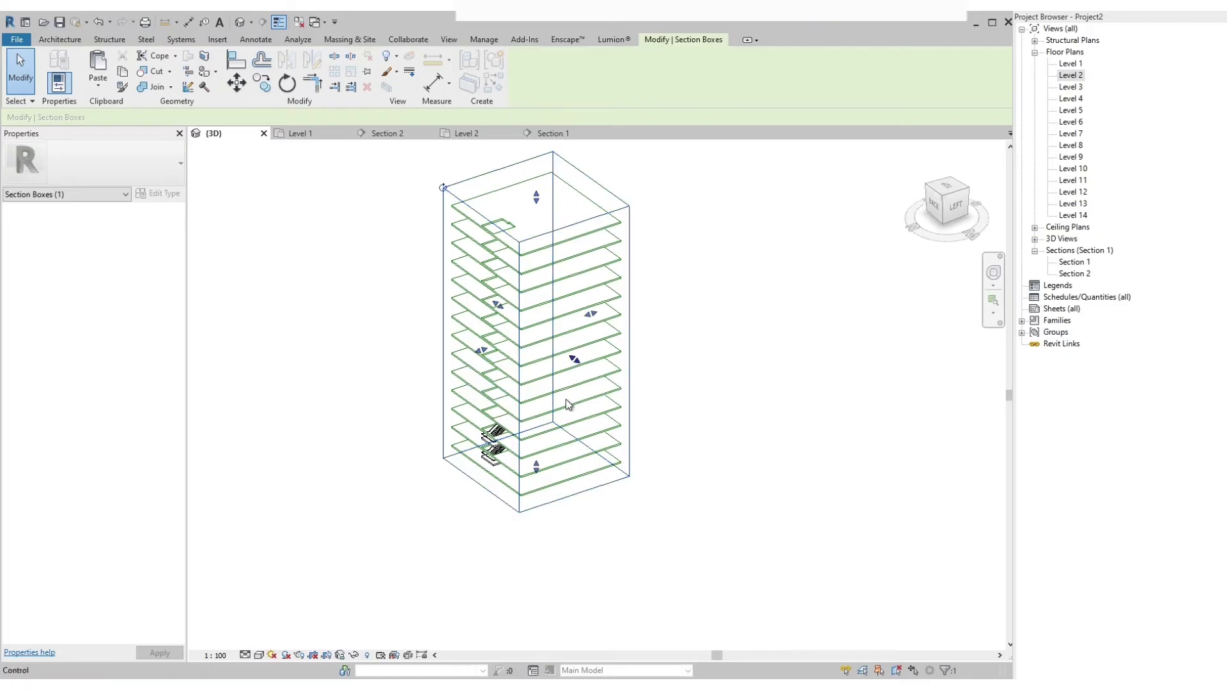
left_click_drag(579, 363, 543, 337)
Orbit and zoom the 3D view to inspect the cut floor slabs around the stairs.
middle_click_drag(672, 499, 469, 406, "shift")
scroll(473, 402, "up", 5)
scroll(510, 384, "up", 4)
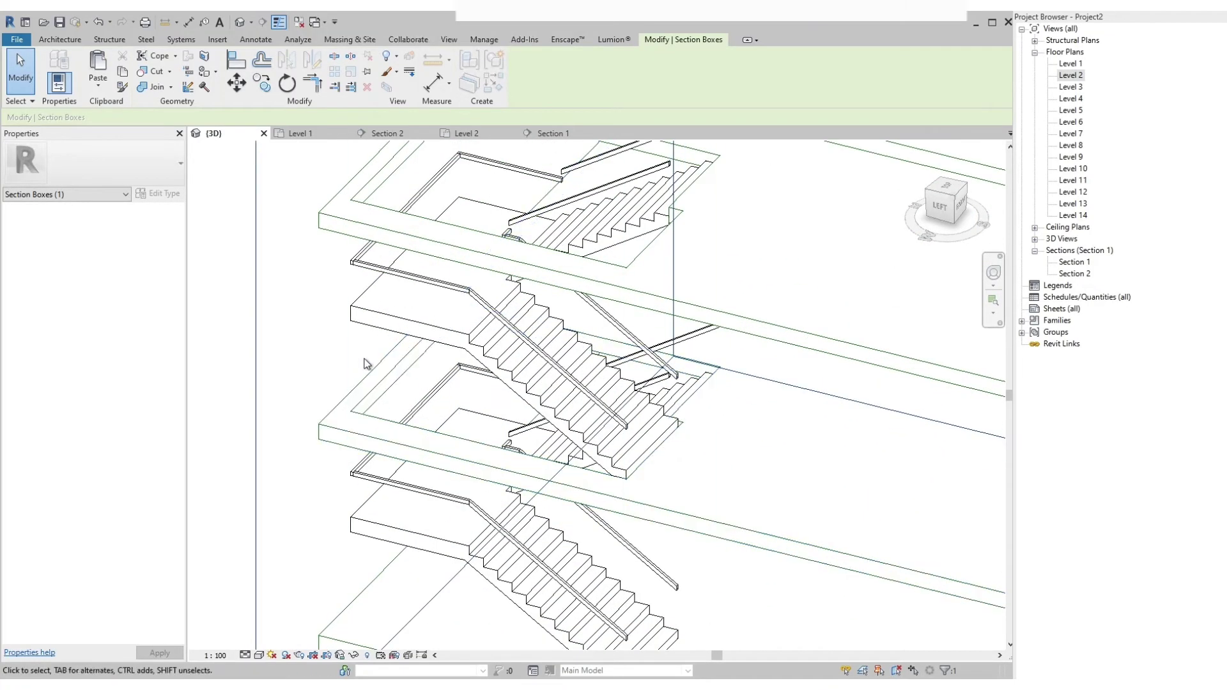
left_click(199, 476)
scroll(358, 476, "down", 3)
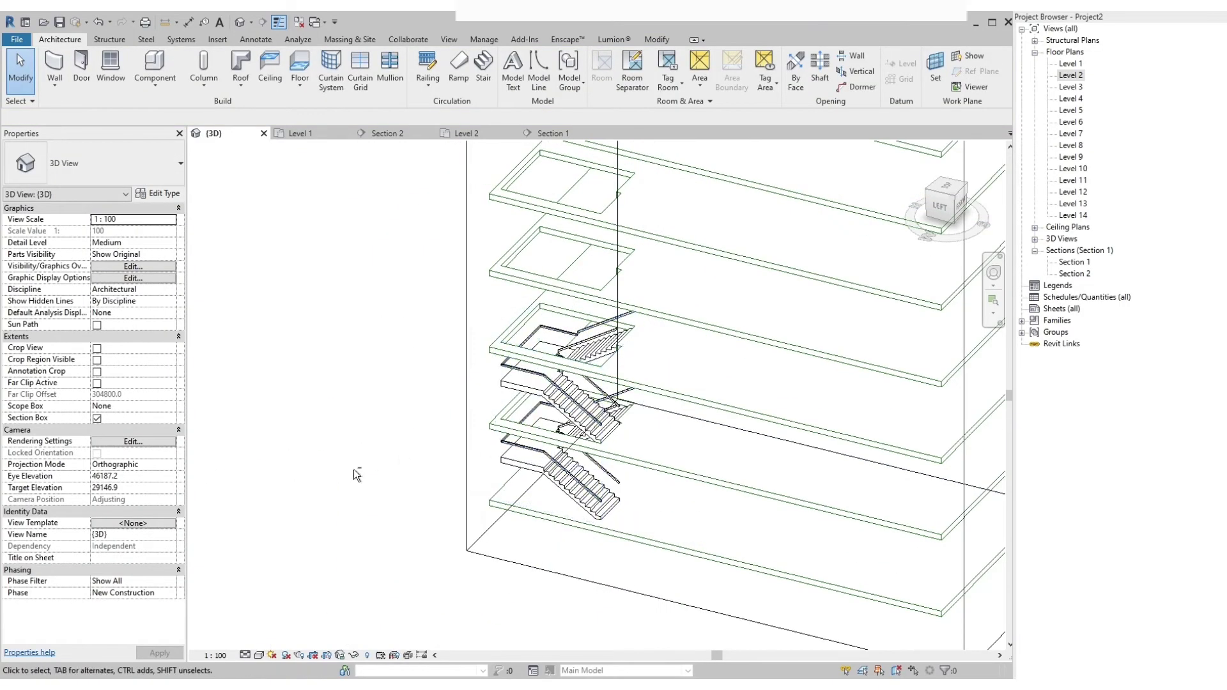
middle_click_drag(357, 473, 433, 390, "shift")
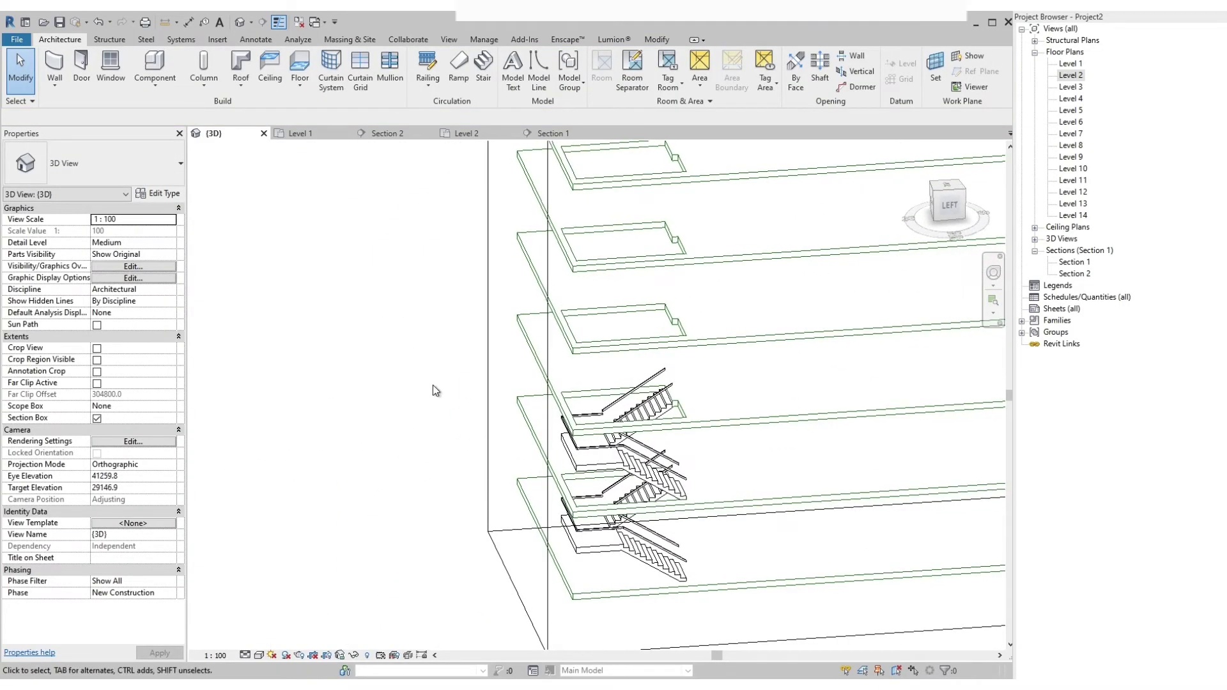
In Section 2, connect the multistory stair to a first upper level.
double_click(1078, 274)
scroll(487, 365, "up", 2)
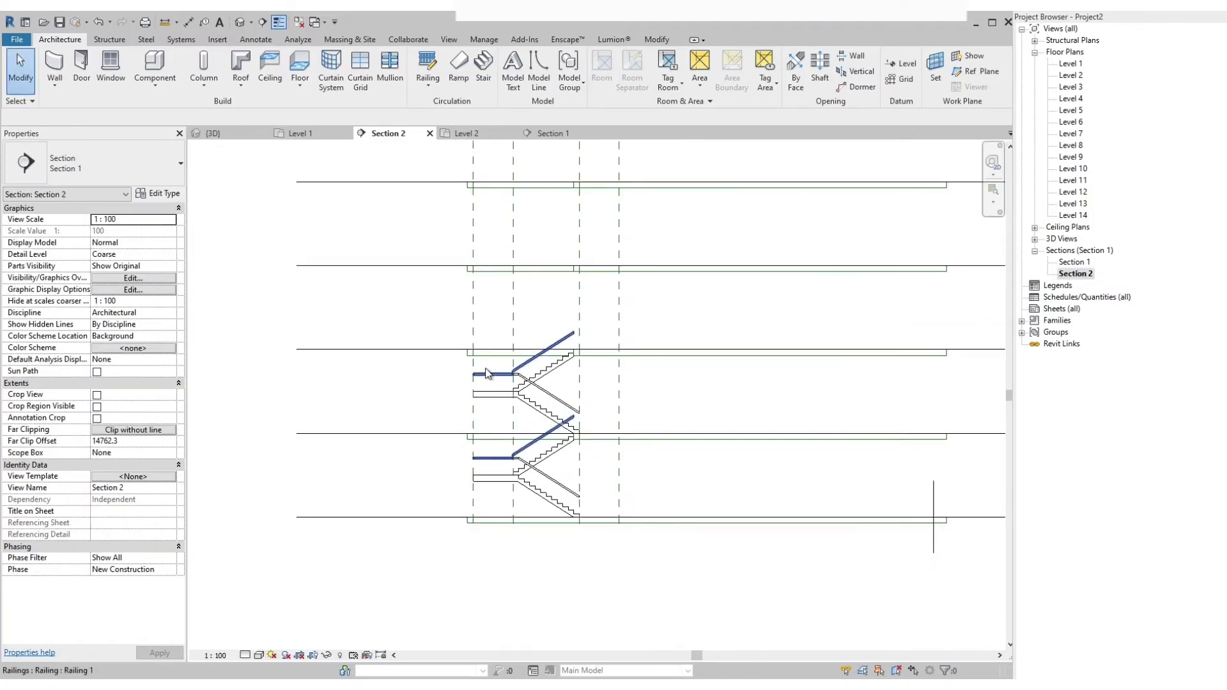
left_click(565, 369)
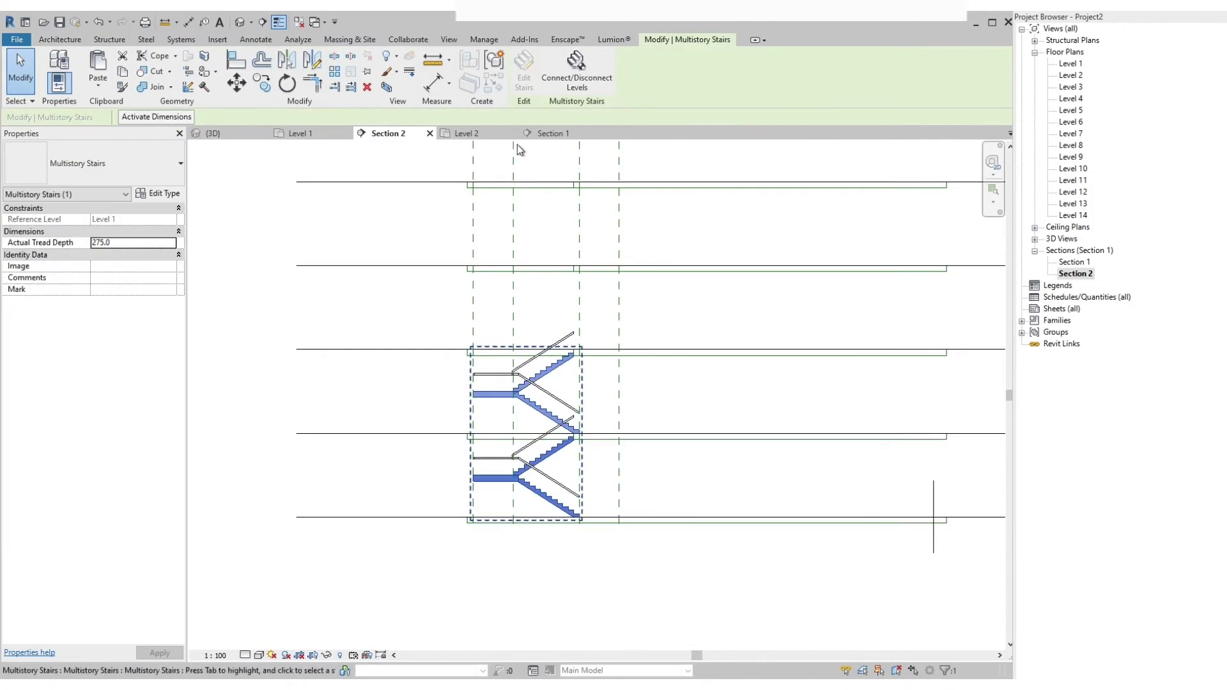
left_click(573, 61)
scroll(513, 576, "down", 3)
scroll(508, 488, "up", 2)
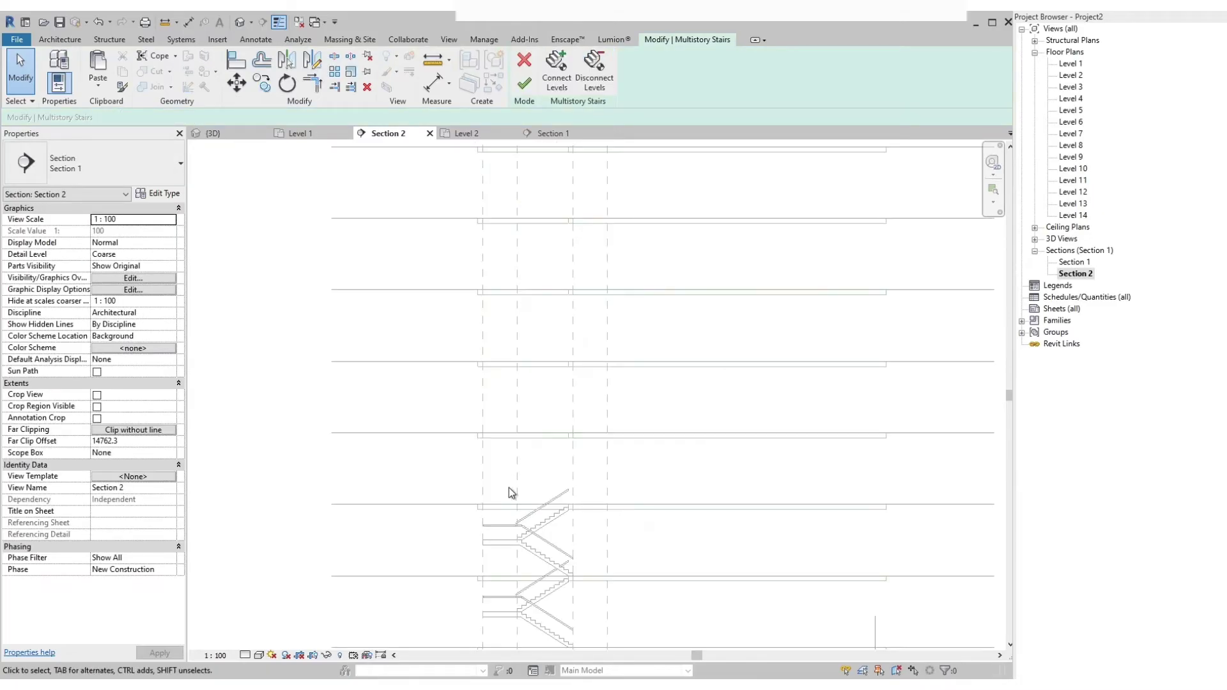
left_click(556, 64)
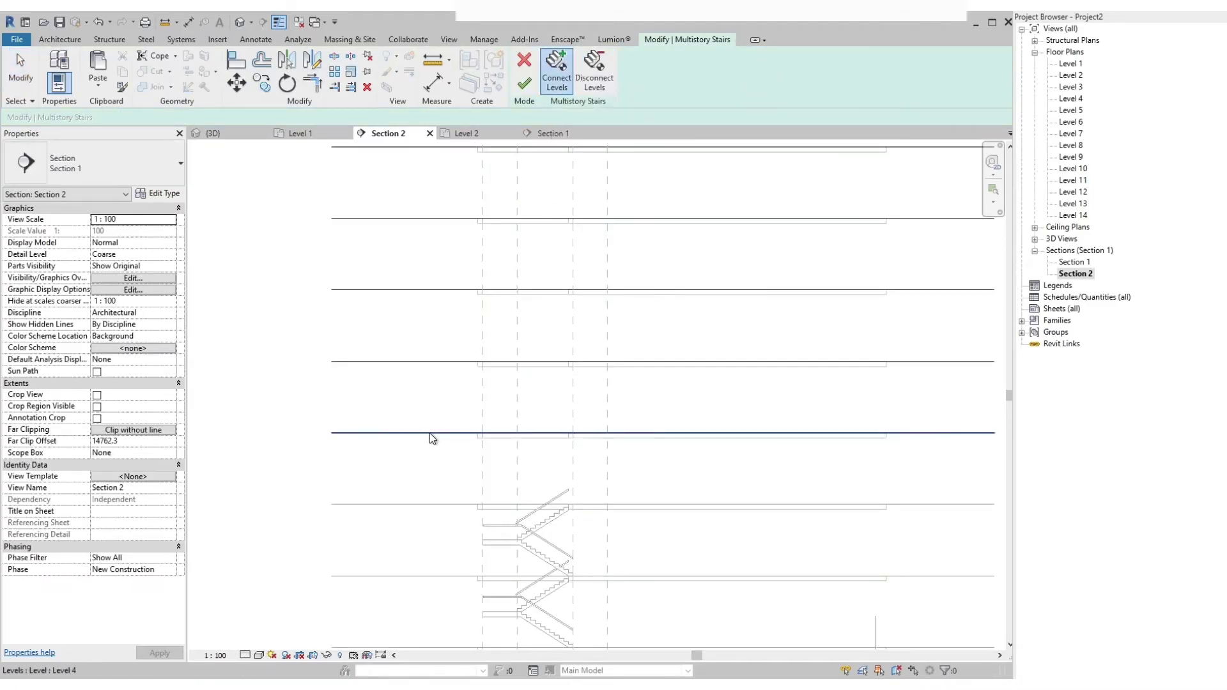
left_click(521, 148)
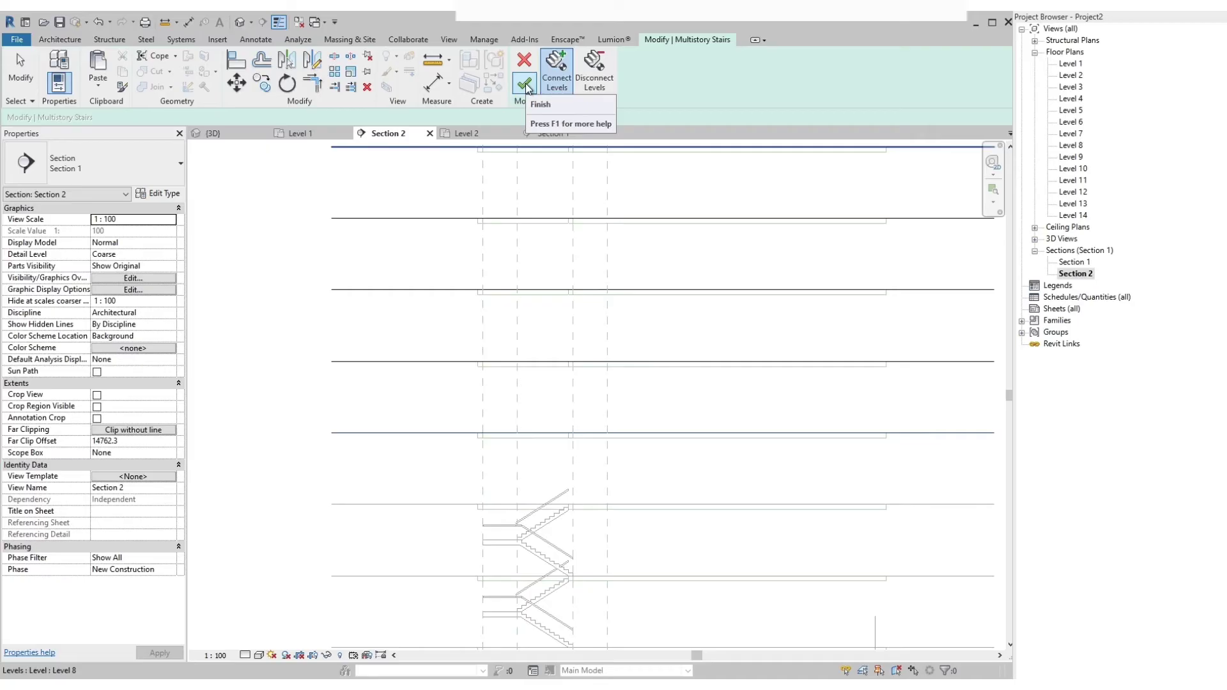
left_click(525, 86)
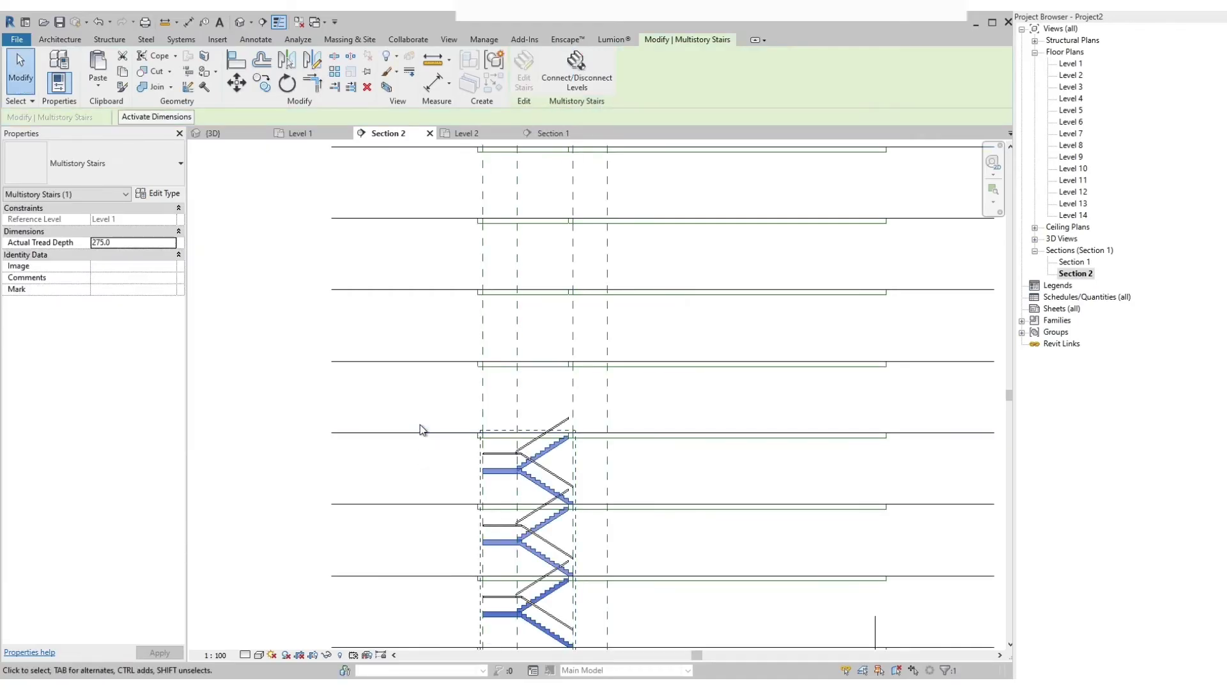
Connect additional levels up to Level 8 and finish.
left_click(576, 67)
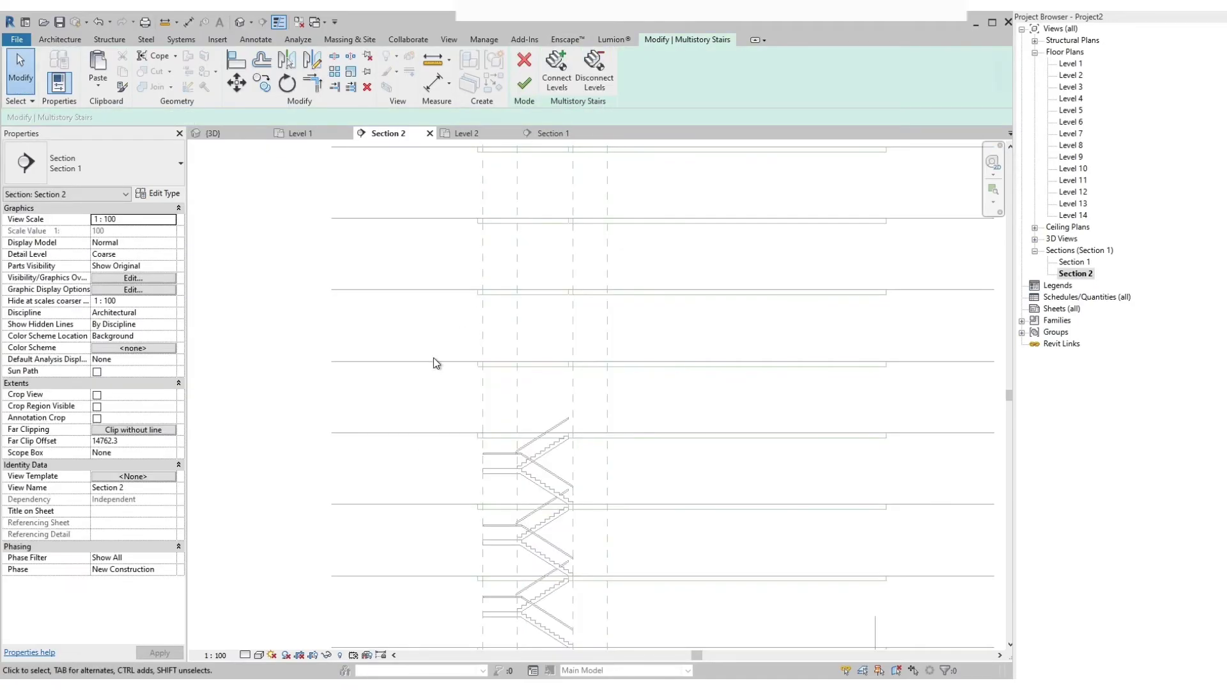
left_click(556, 69)
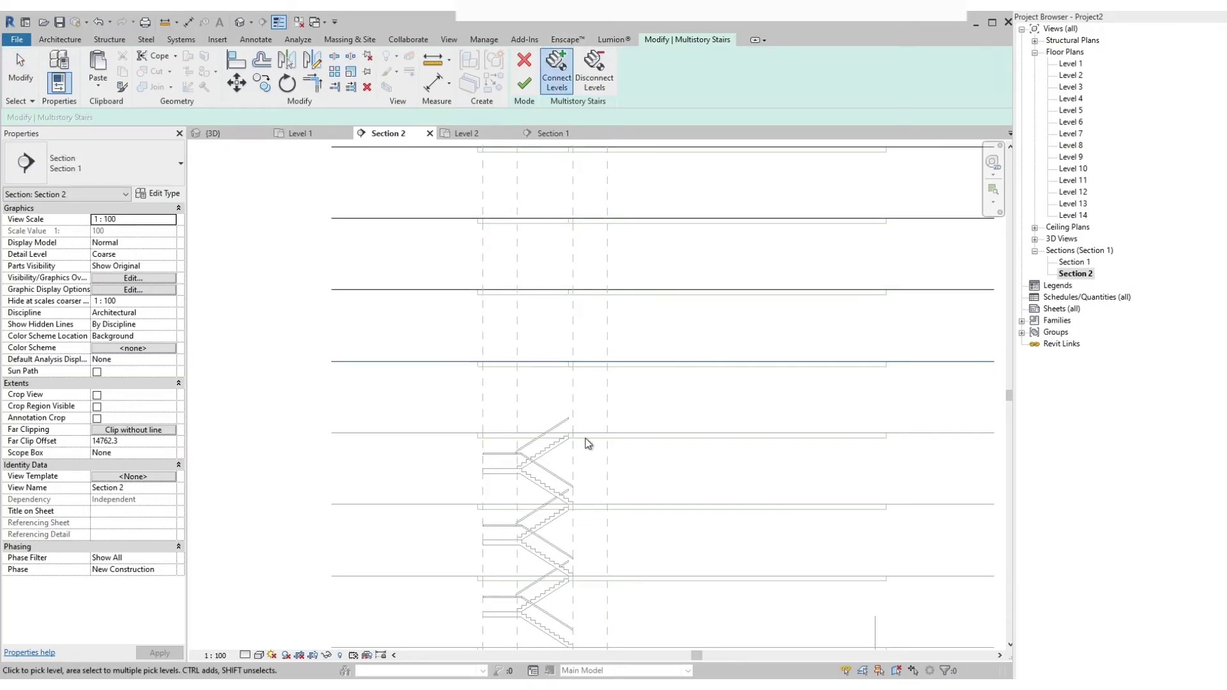
middle_click_drag(472, 194, 501, 254)
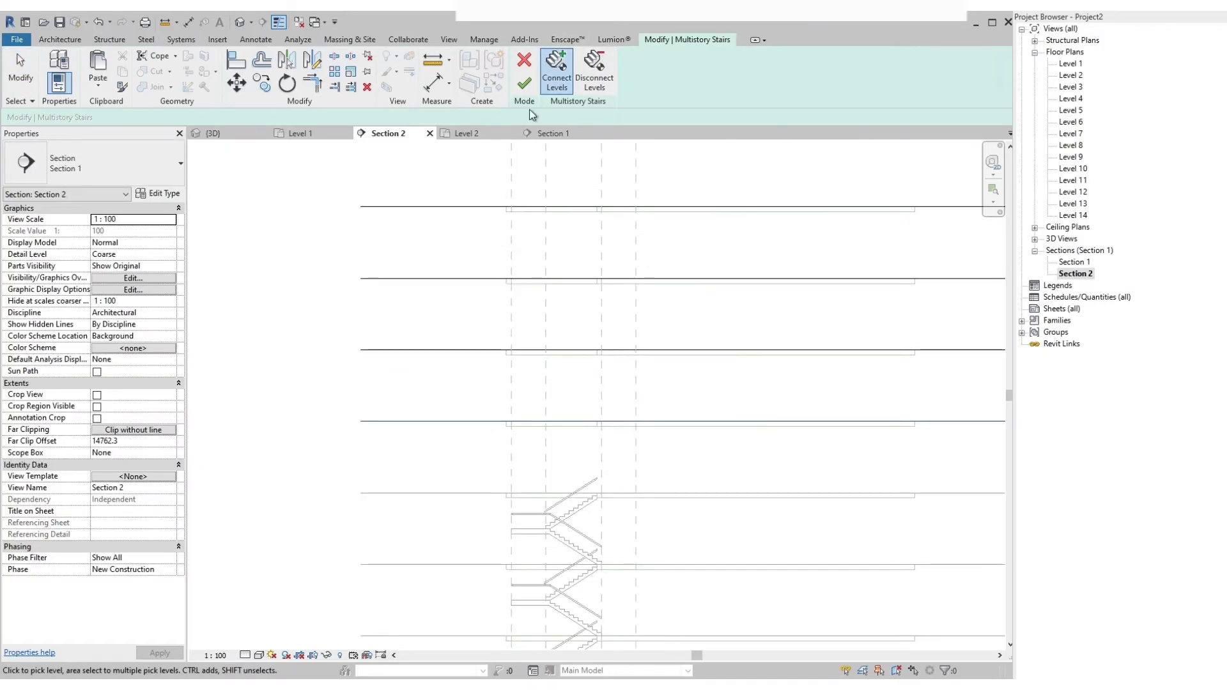
left_click(470, 351)
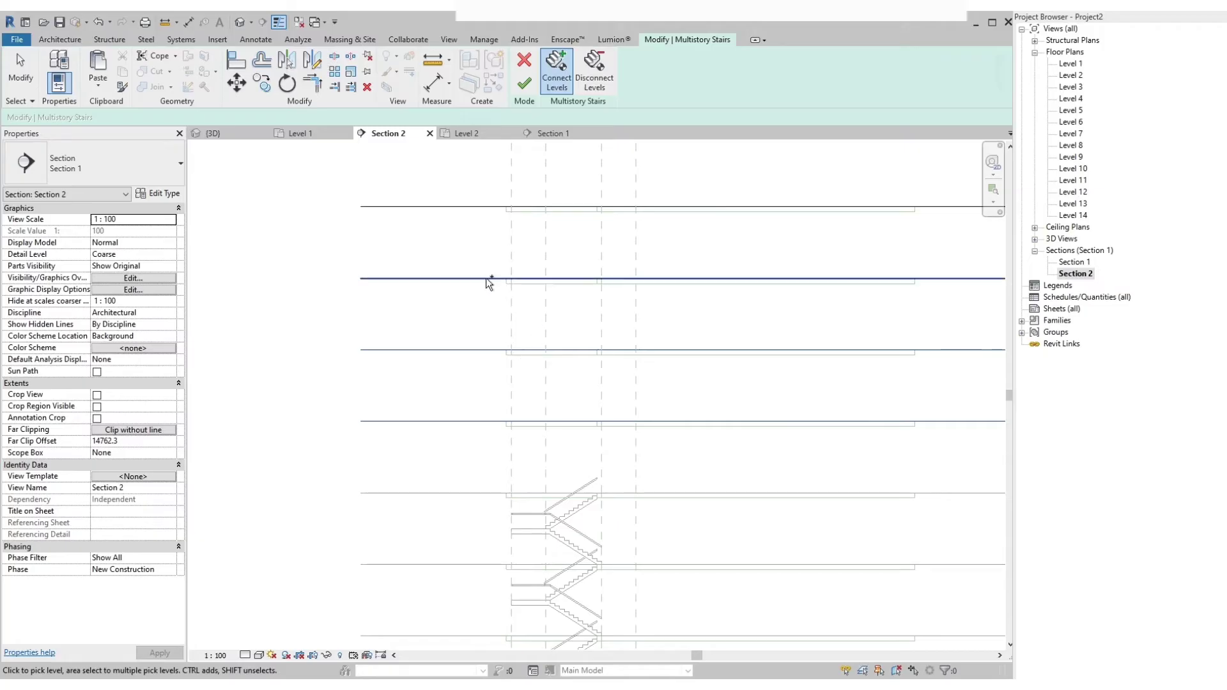
left_click(470, 207)
left_click(524, 84)
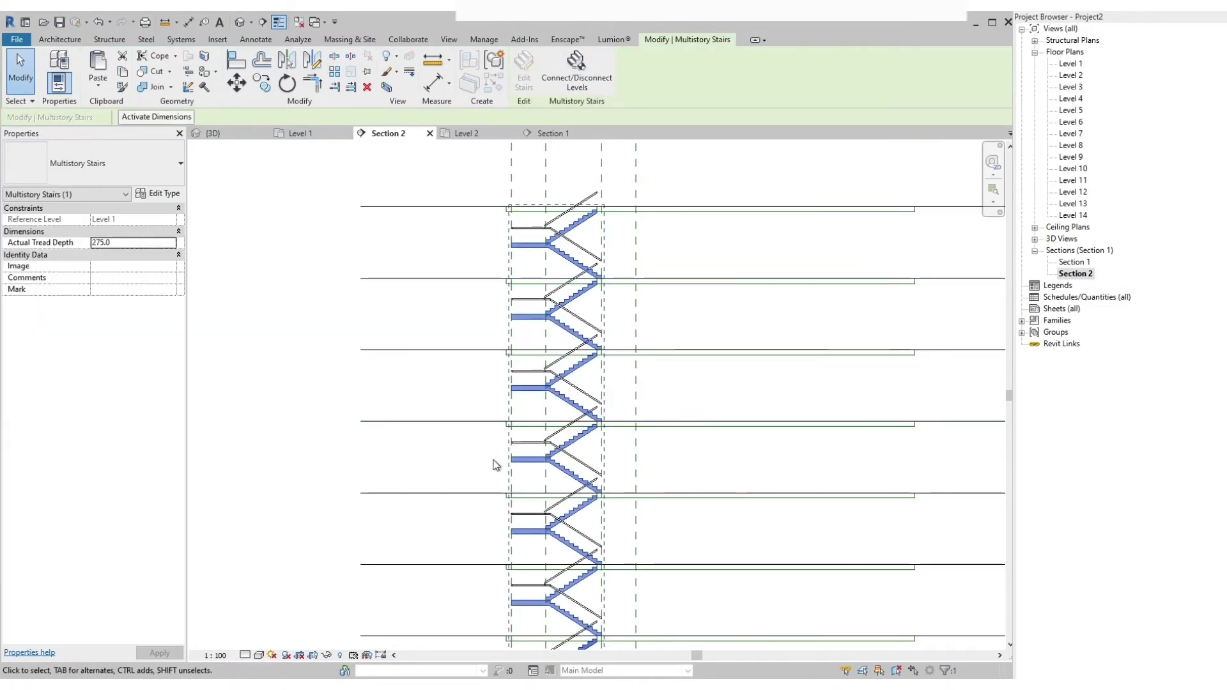
Start Connect Levels on the stair and pick Levels 9, 10 and 11.
scroll(494, 461, "down", 3)
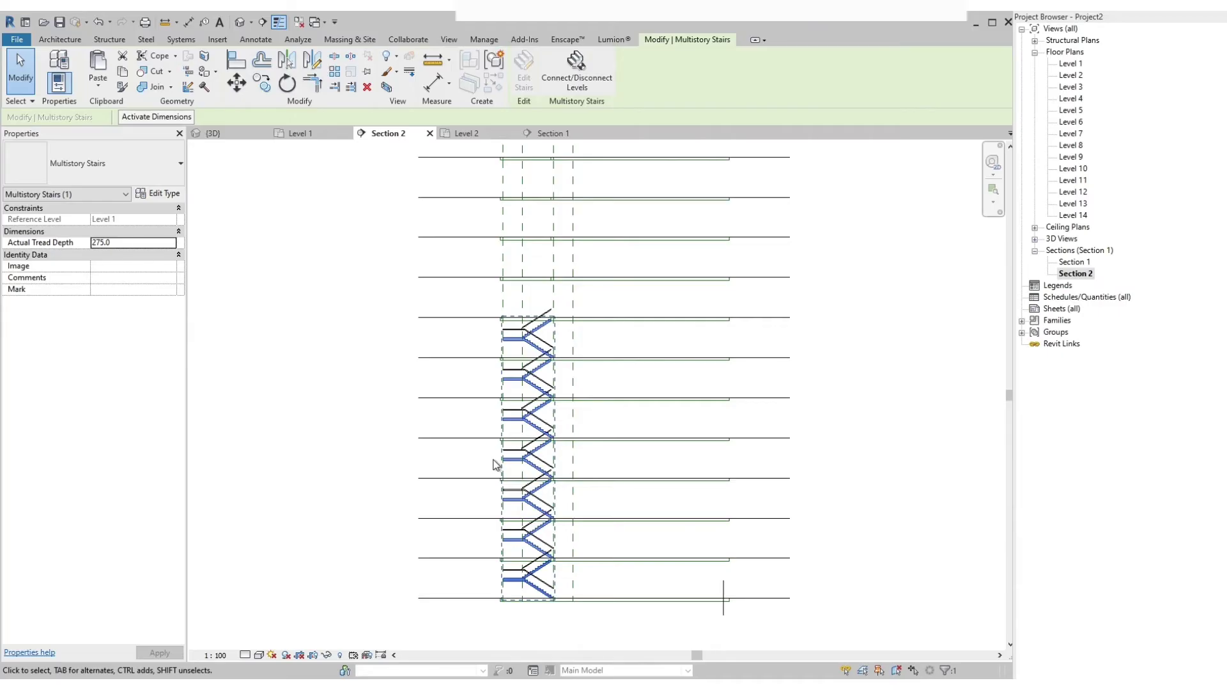
scroll(490, 201, "up", 2)
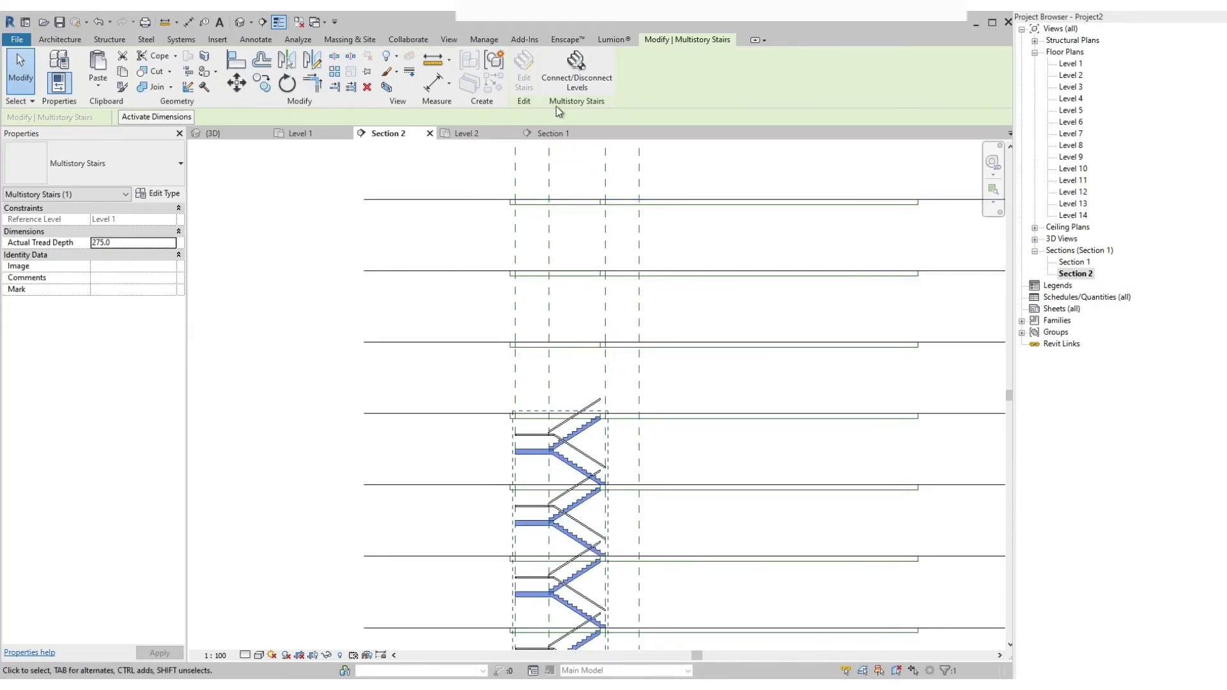
left_click(577, 66)
scroll(571, 583, "down", 3)
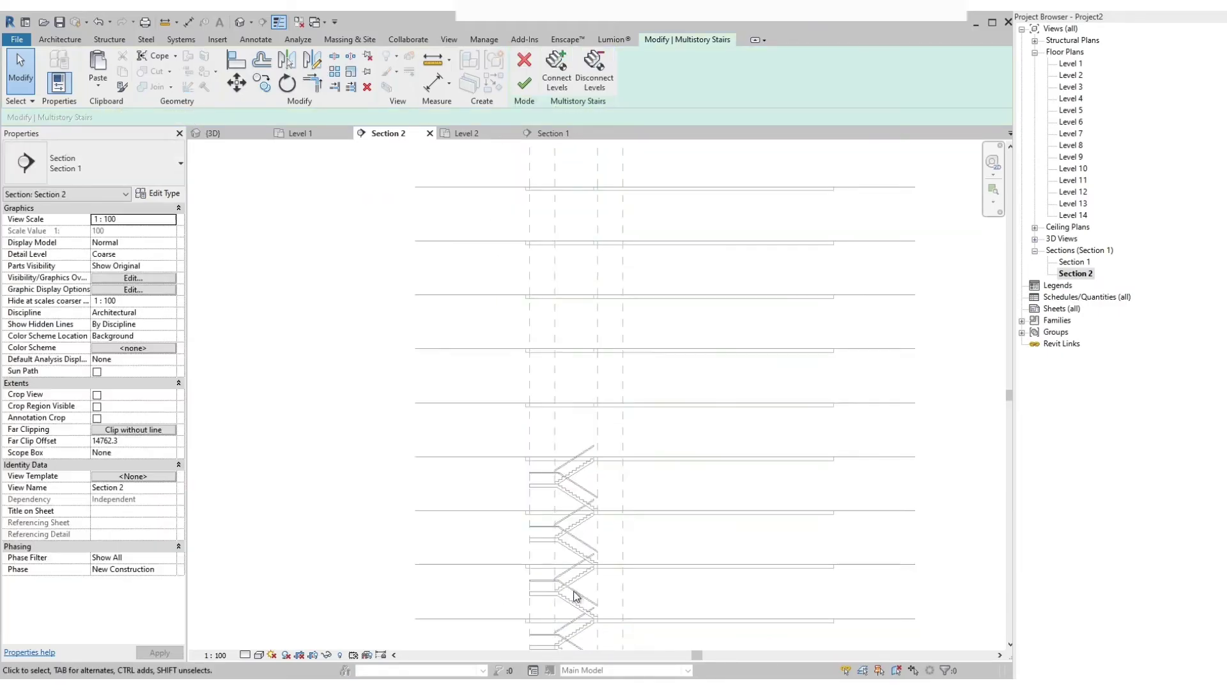
scroll(515, 366, "up", 2)
scroll(538, 509, "up", 2)
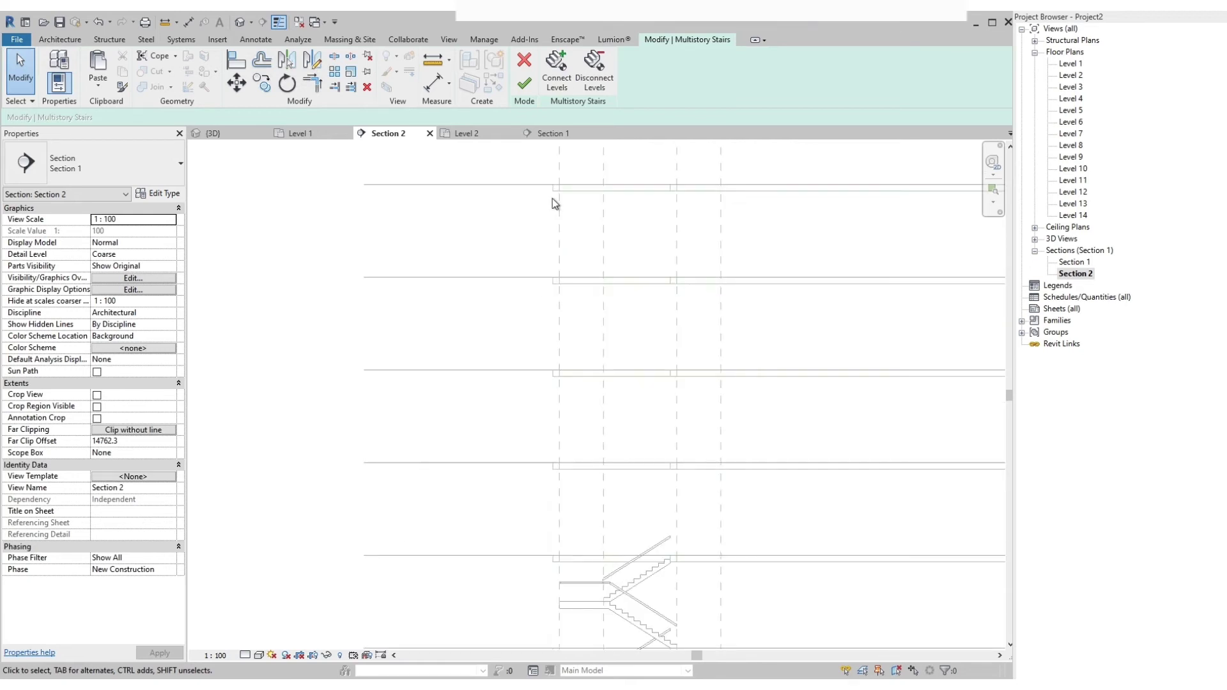
left_click(557, 82)
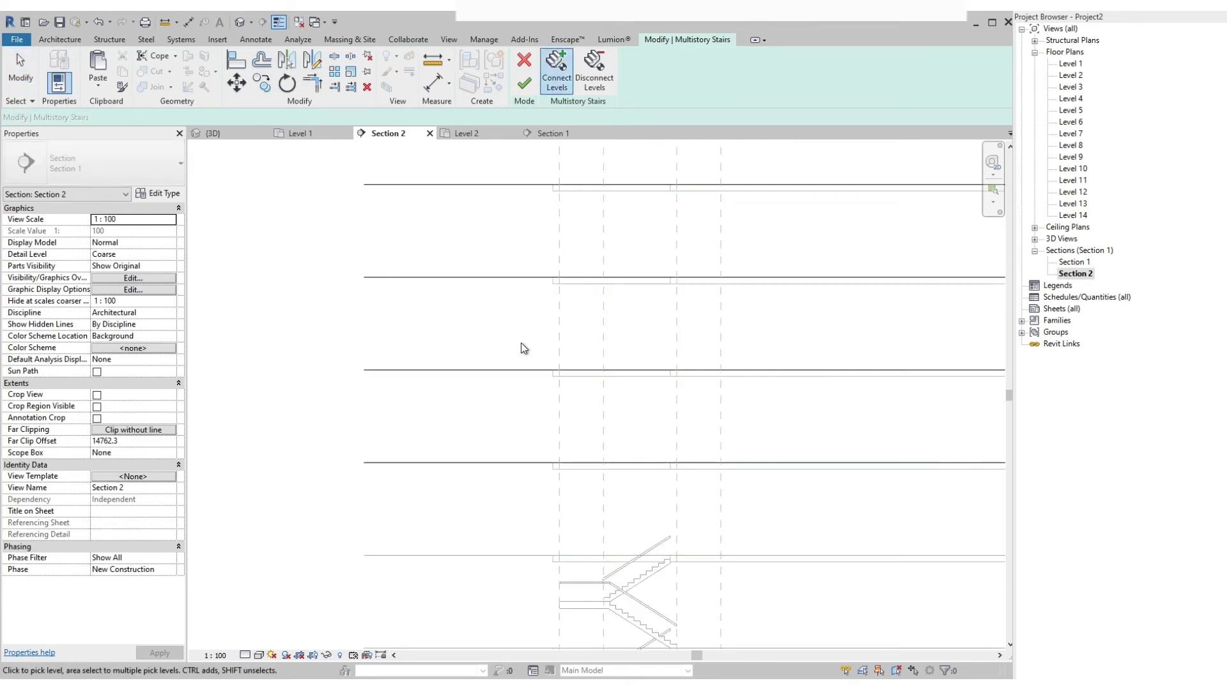
left_click(508, 462)
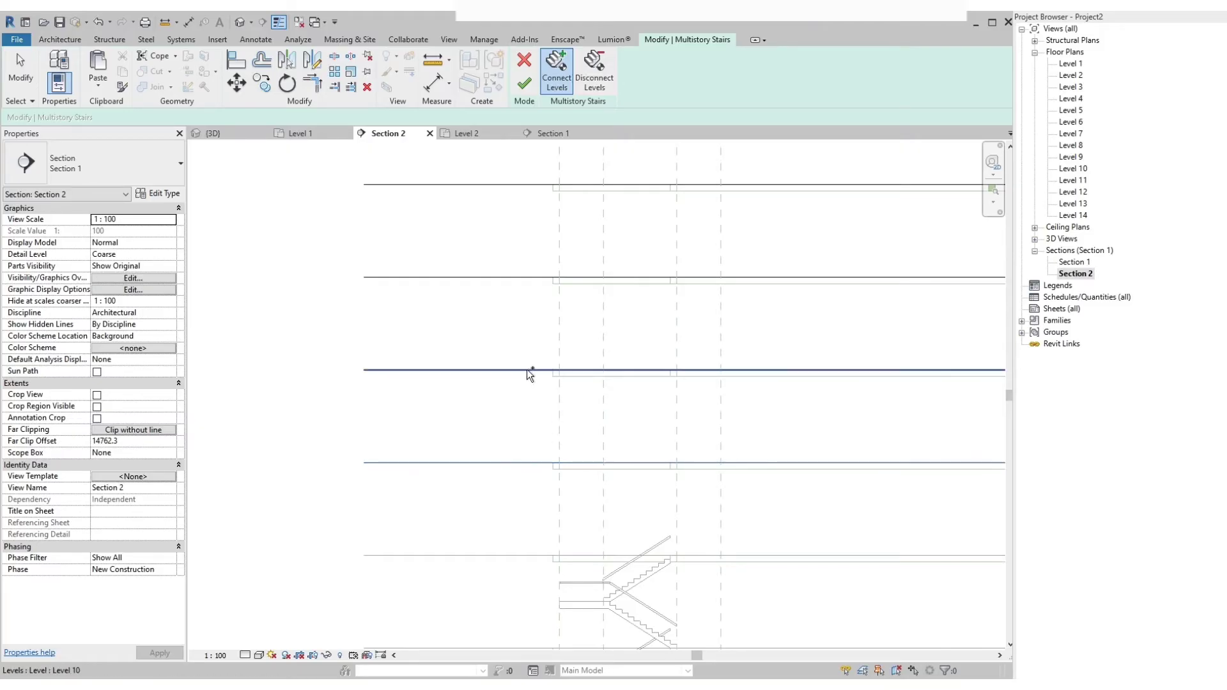
left_click(527, 349)
left_click(510, 282)
Pick Levels 12, 13 and 14, then finish the connection.
scroll(497, 493, "down", 3)
scroll(507, 368, "up", 3)
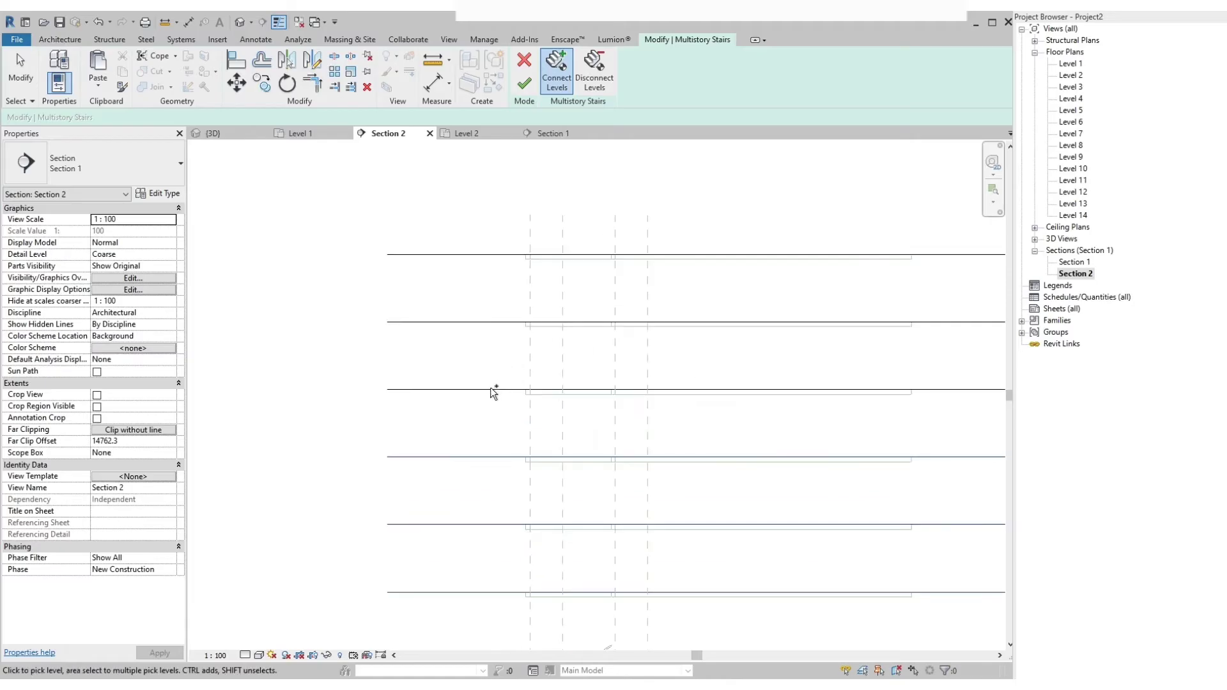
left_click(492, 390)
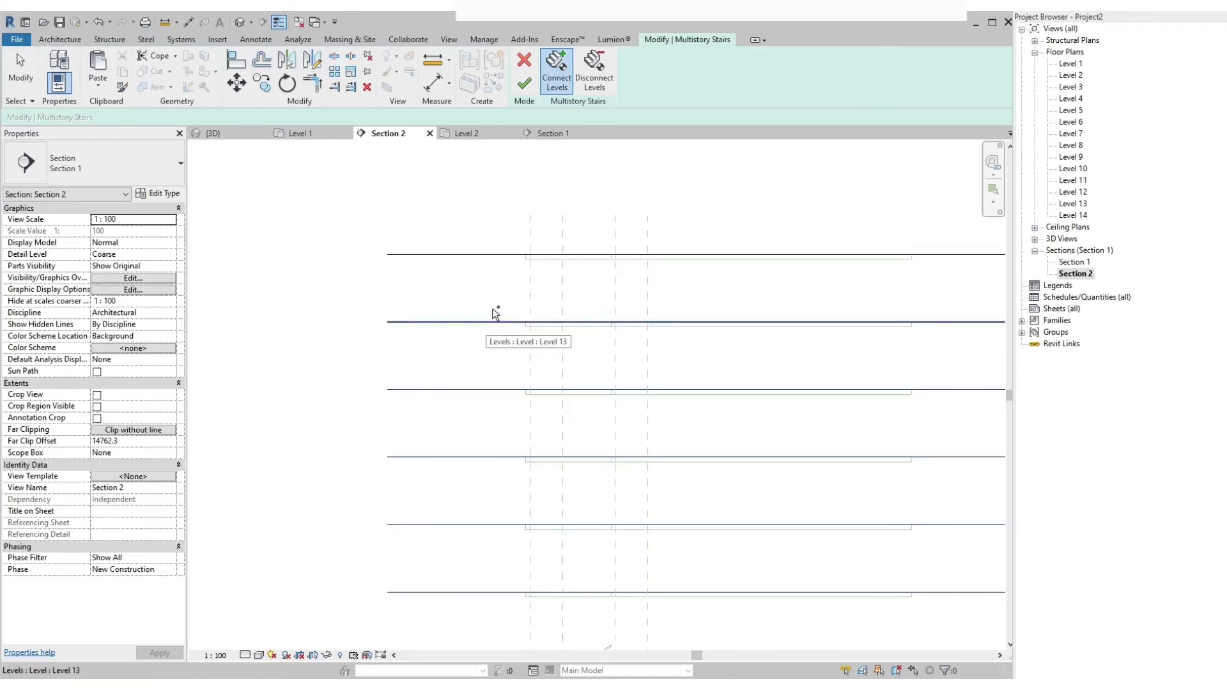
left_click(492, 322)
left_click(493, 255)
left_click(524, 78)
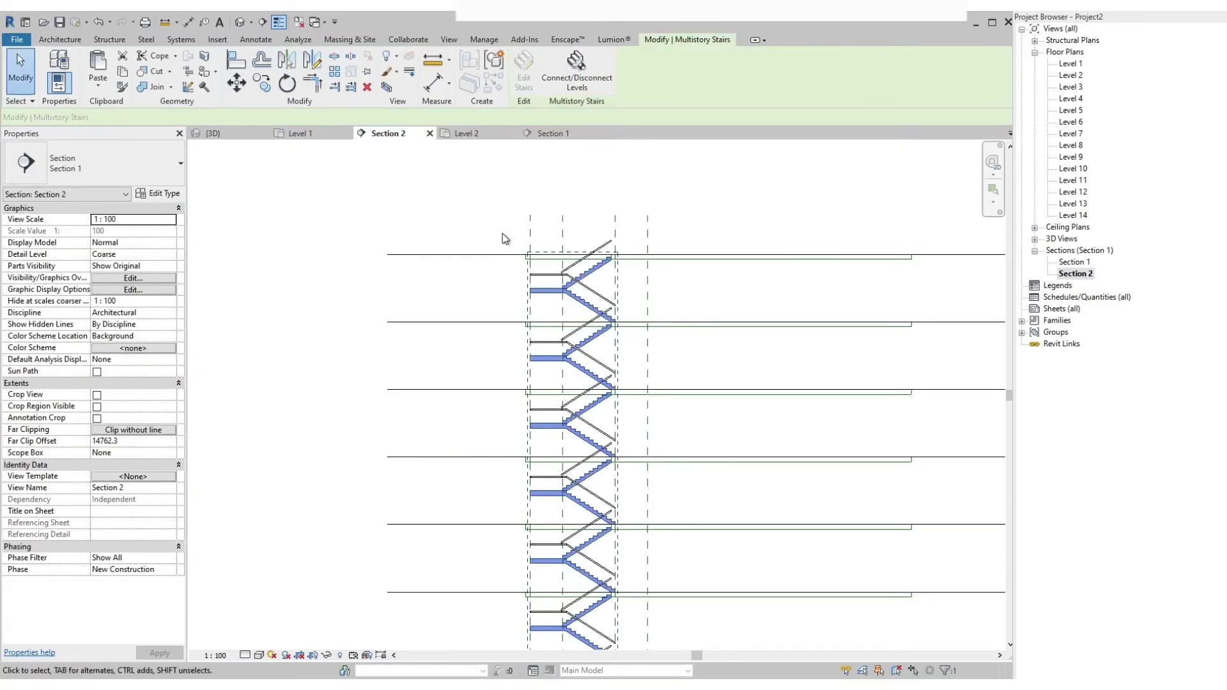
scroll(431, 212, "down", 1)
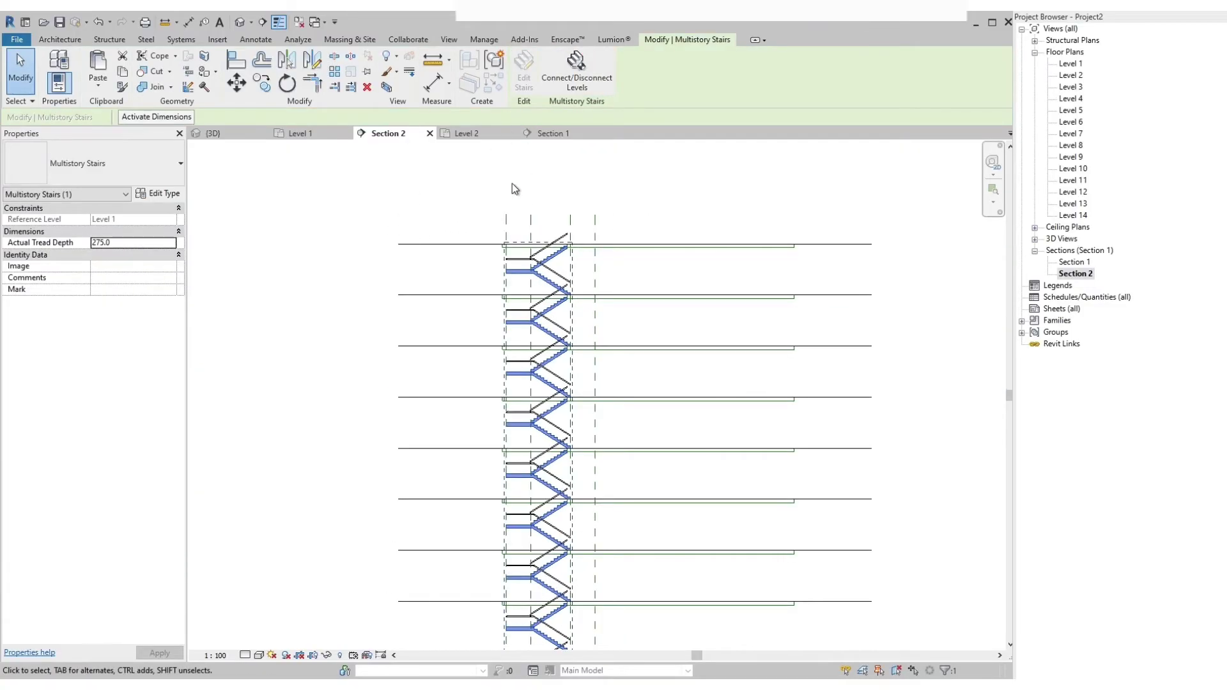
left_click(21, 71)
scroll(467, 242, "down", 1)
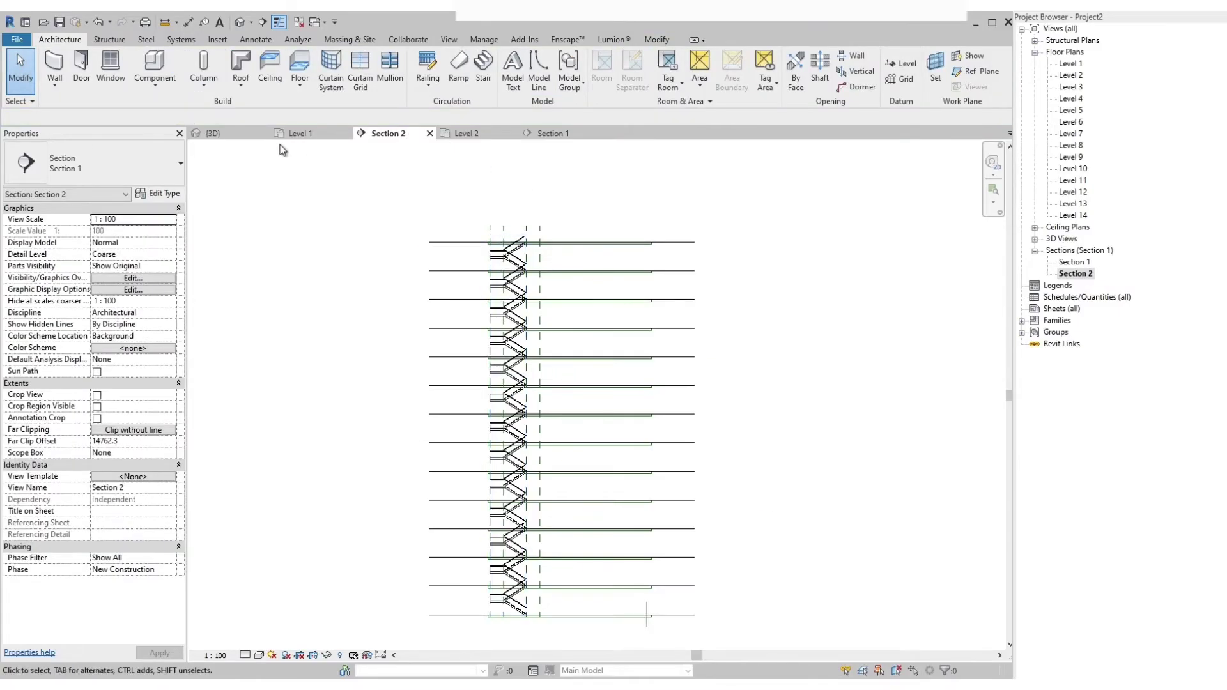
left_click(228, 135)
middle_click_drag(348, 386, 289, 652, "shift")
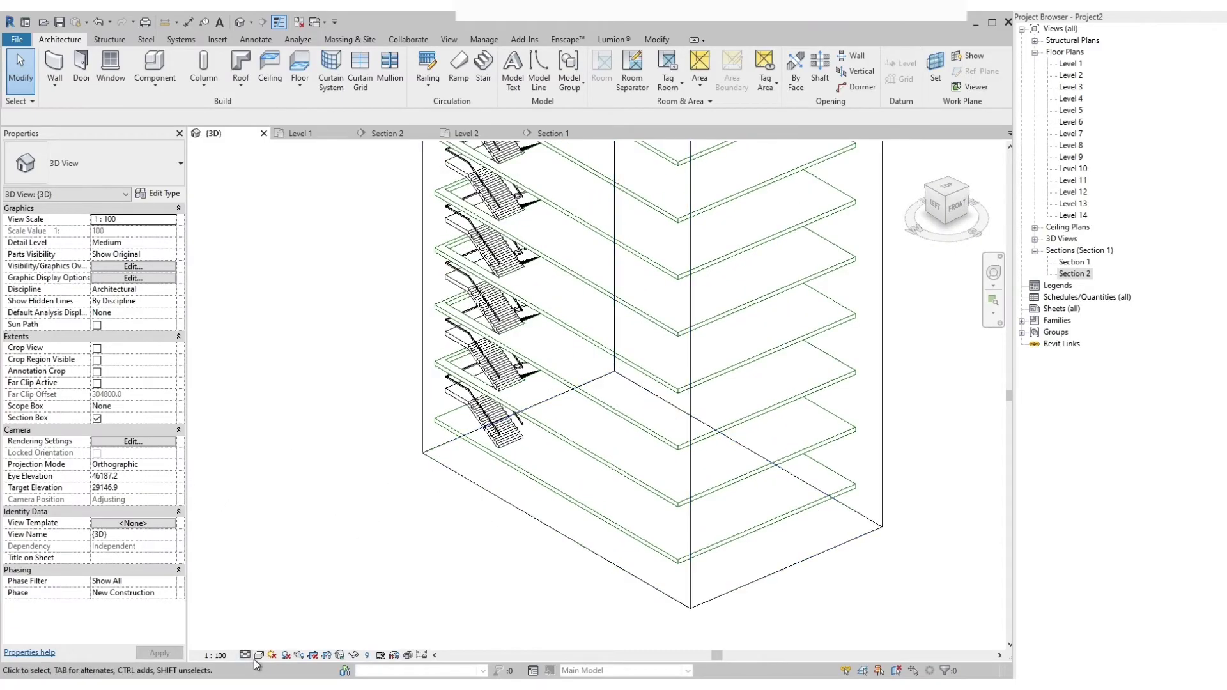
left_click(259, 655)
left_click(279, 607)
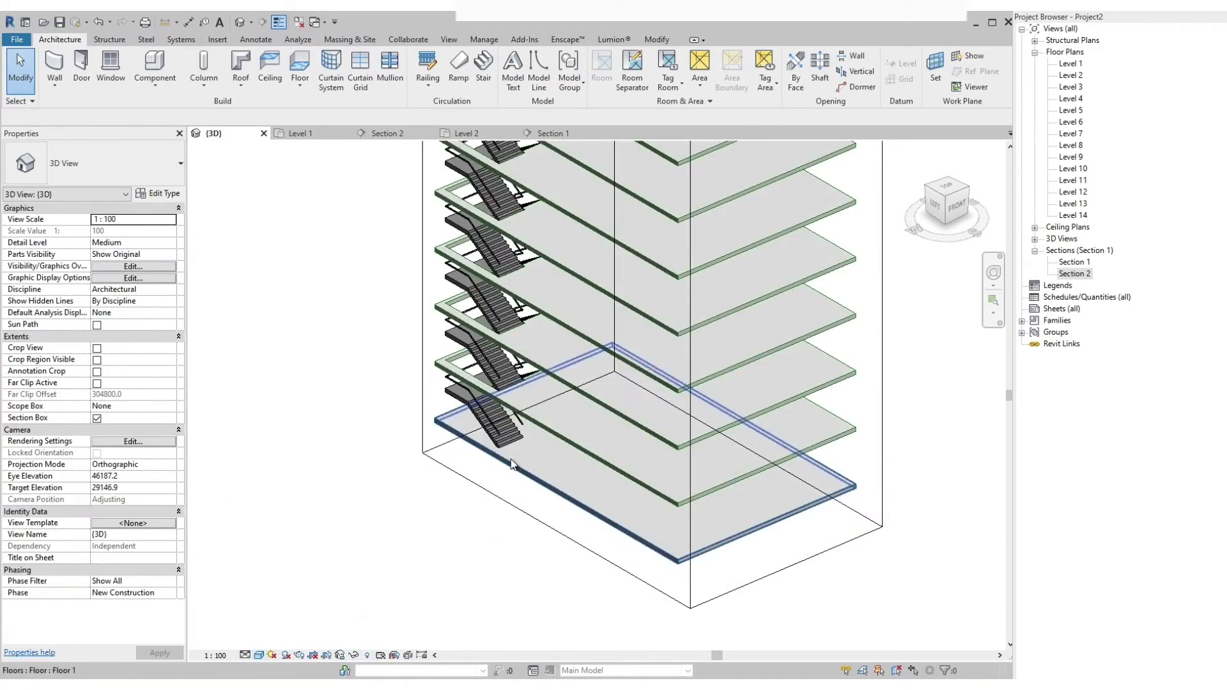
scroll(511, 464, "down", 5)
middle_click_drag(329, 438, 465, 620, "shift")
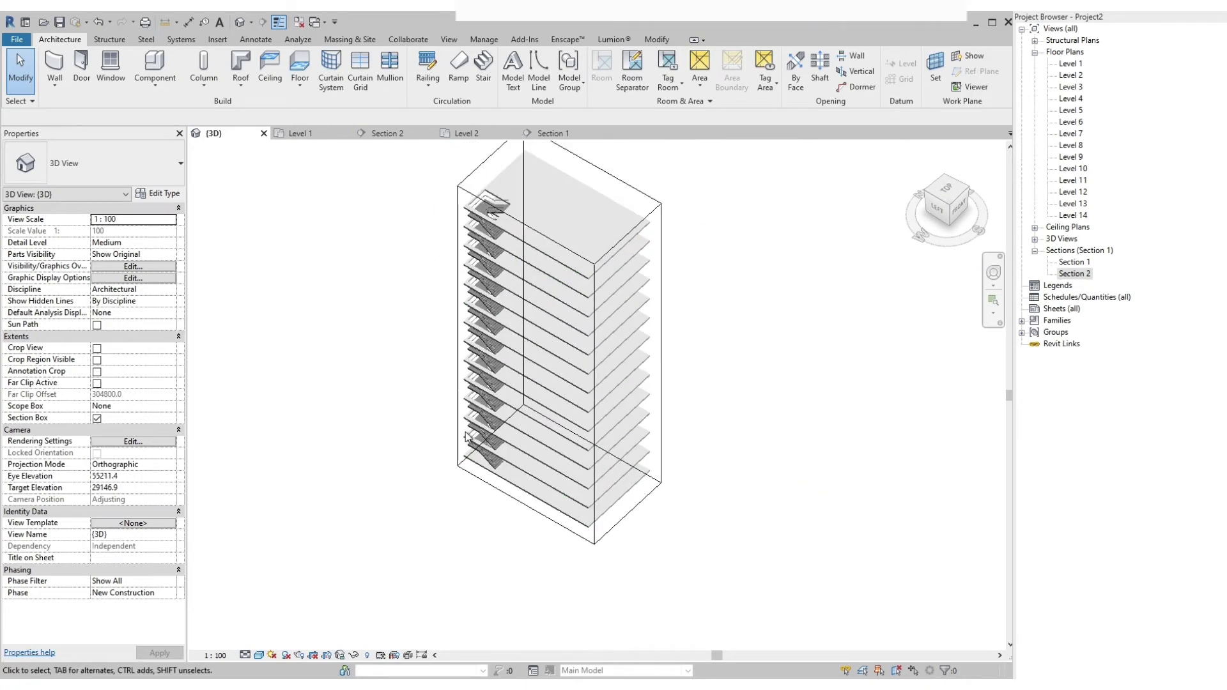
scroll(470, 338, "up", 6)
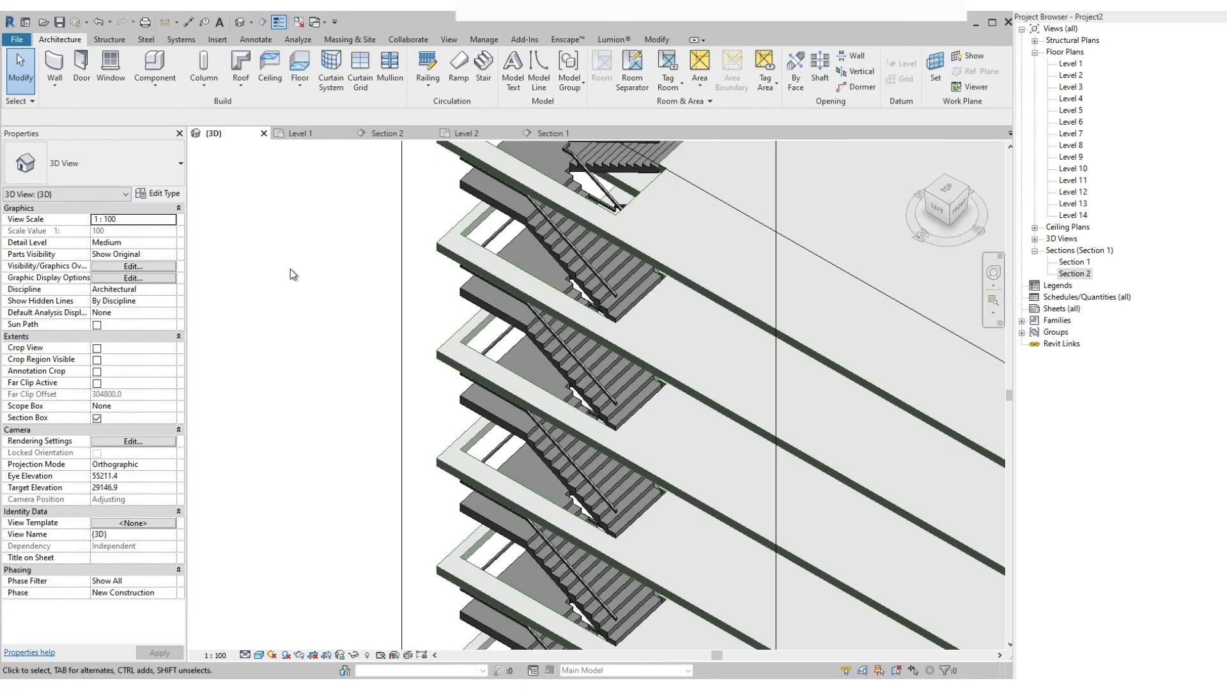
scroll(373, 213, "down", 5)
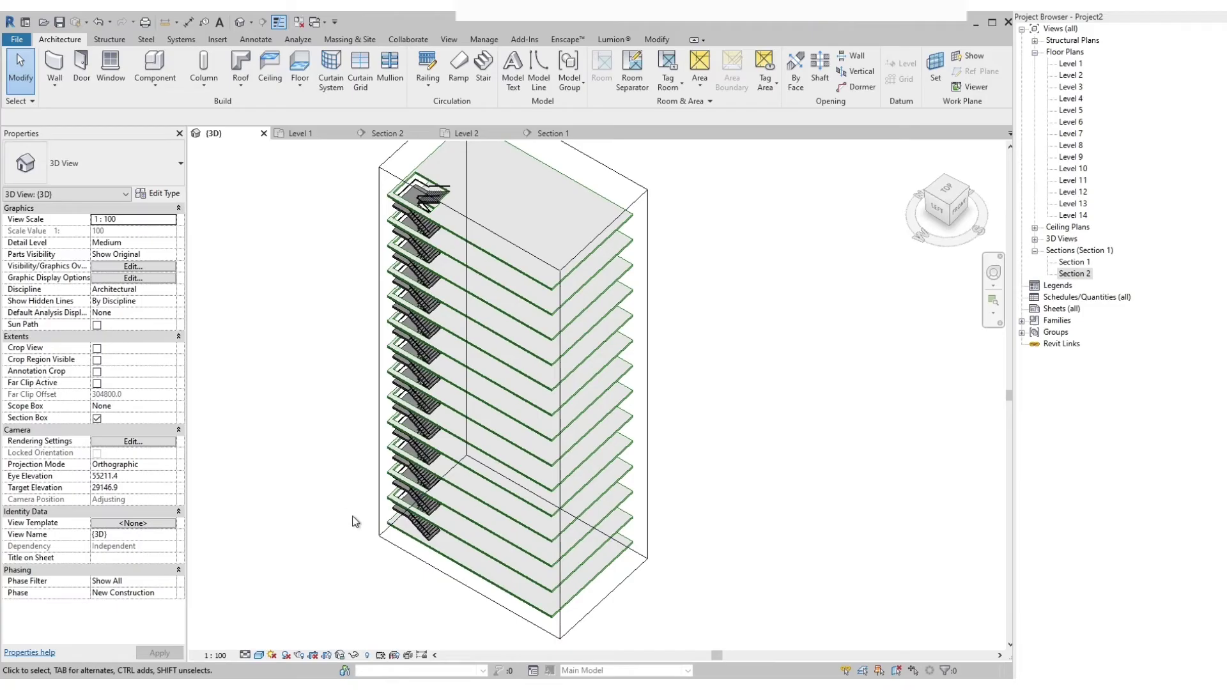
scroll(355, 522, "up", 5)
mouse_move(344, 508)
middle_mouse_down("shift")
mouse_move(381, 481)
mouse_move(402, 412)
middle_mouse_up("shift")
scroll(549, 400, "down", 3)
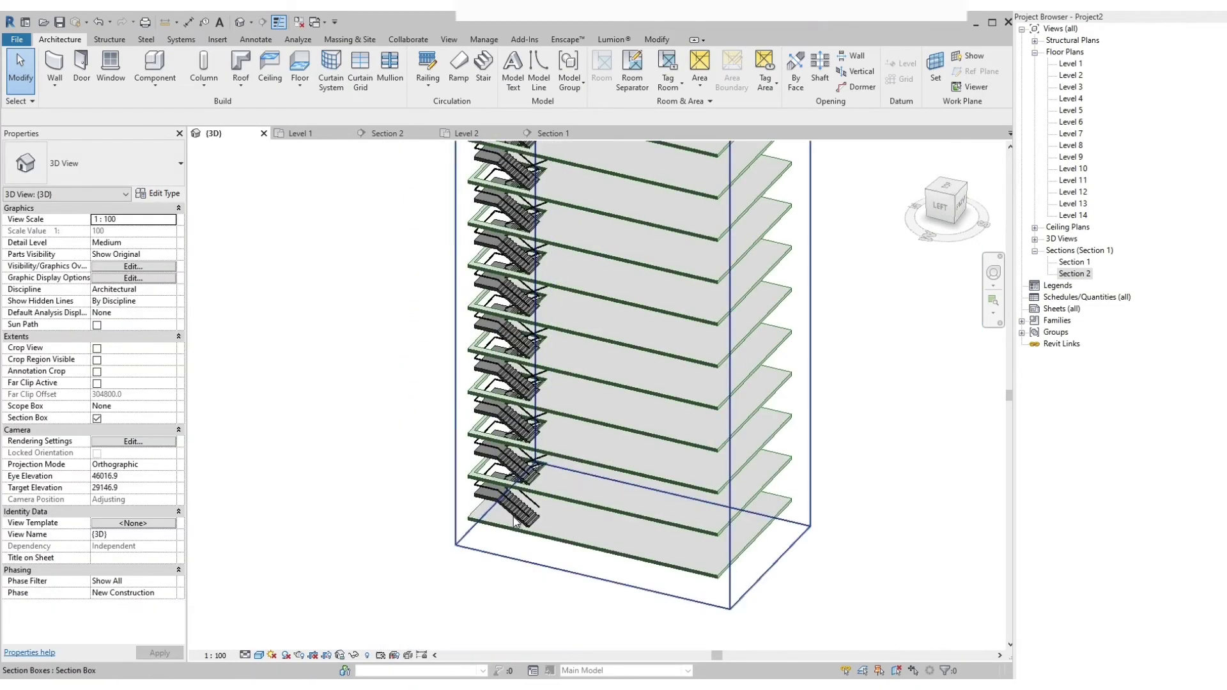
scroll(516, 520, "up", 3)
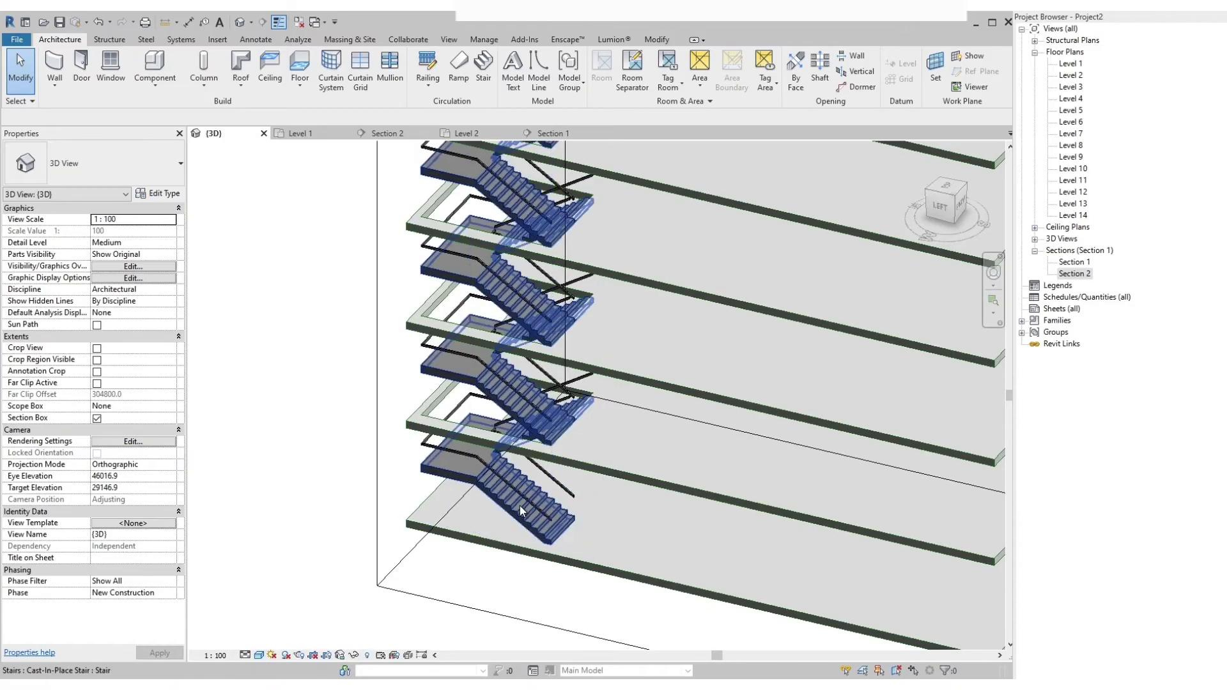
Enter Edit Stairs on the multistory stair and select the lower run, orbiting around it.
left_click(520, 511)
left_click(521, 80)
scroll(334, 530, "down", 5)
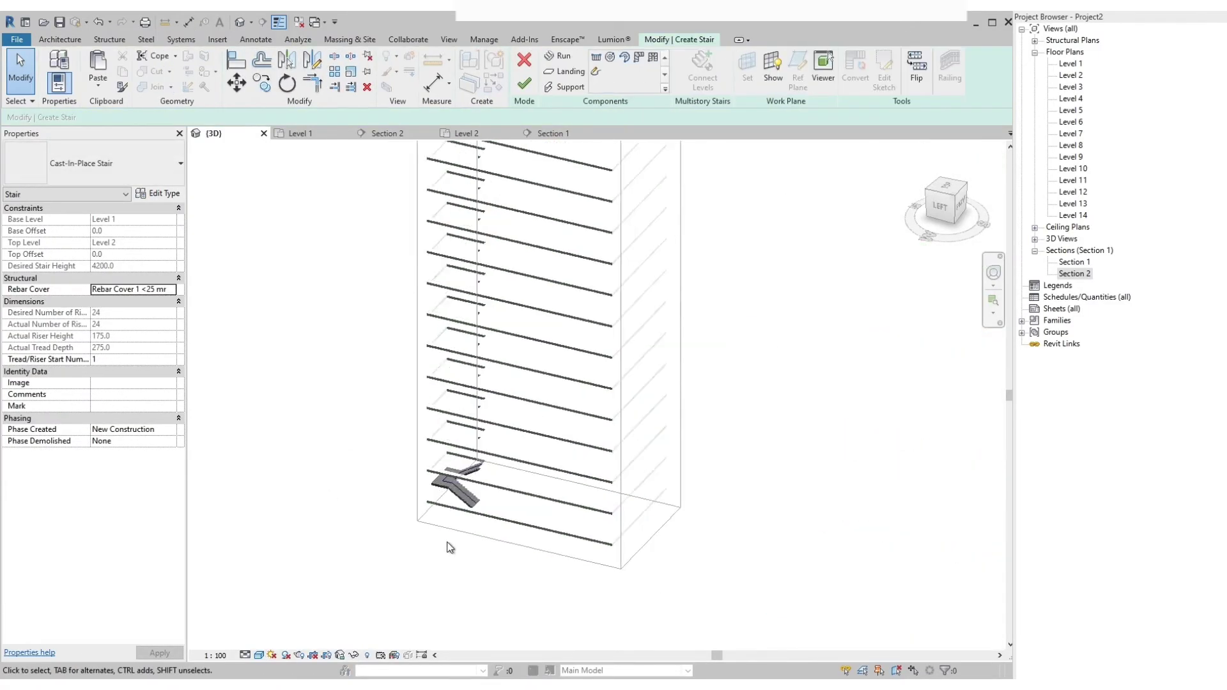
scroll(462, 531, "up", 6)
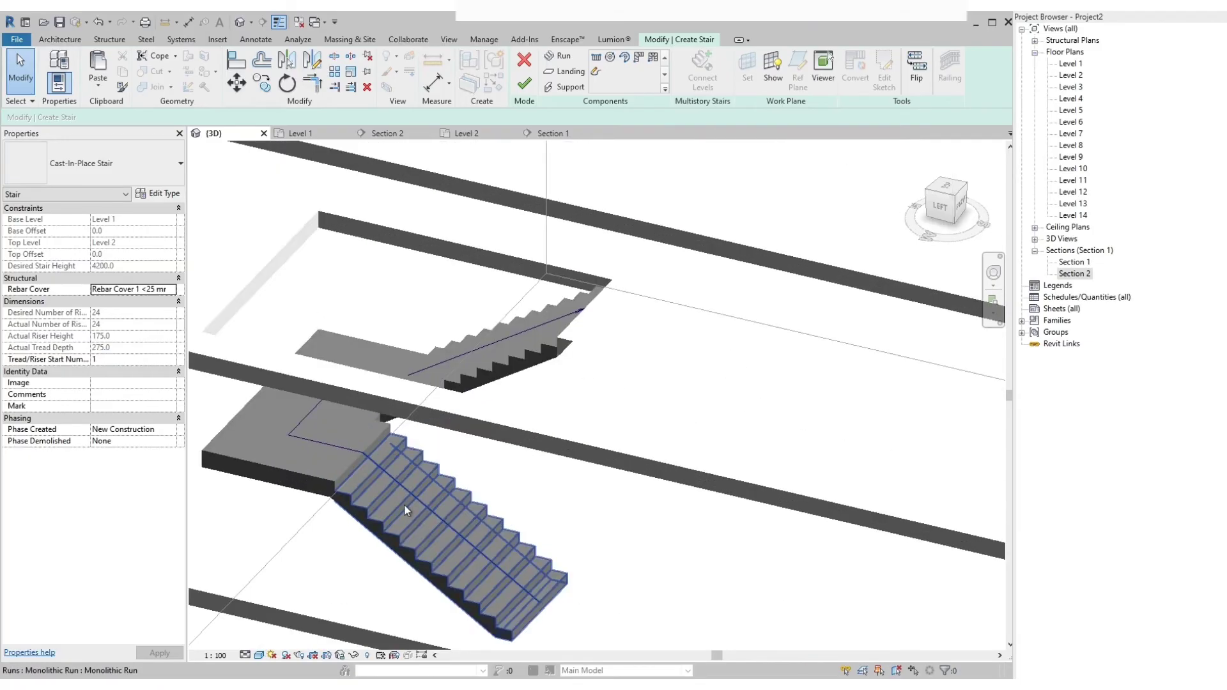
left_click(335, 471)
scroll(338, 473, "down", 2)
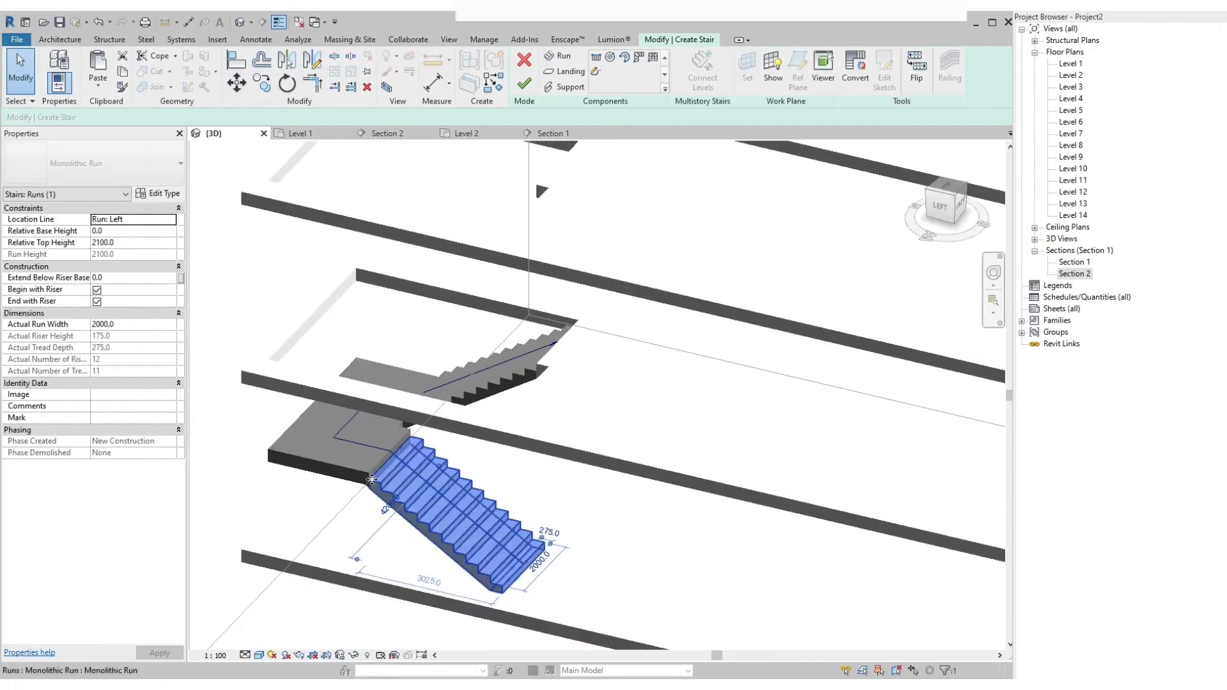
middle_click_drag(418, 502, 466, 469, "shift")
scroll(358, 465, "up", 4)
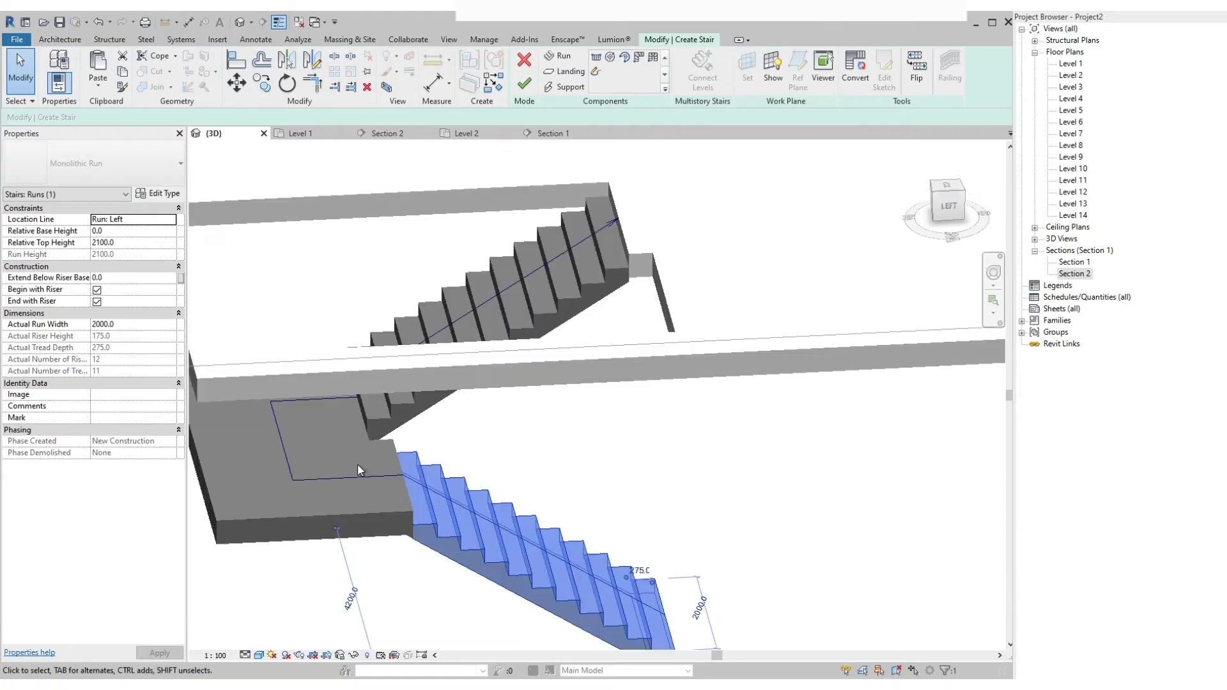
scroll(345, 496, "down", 3)
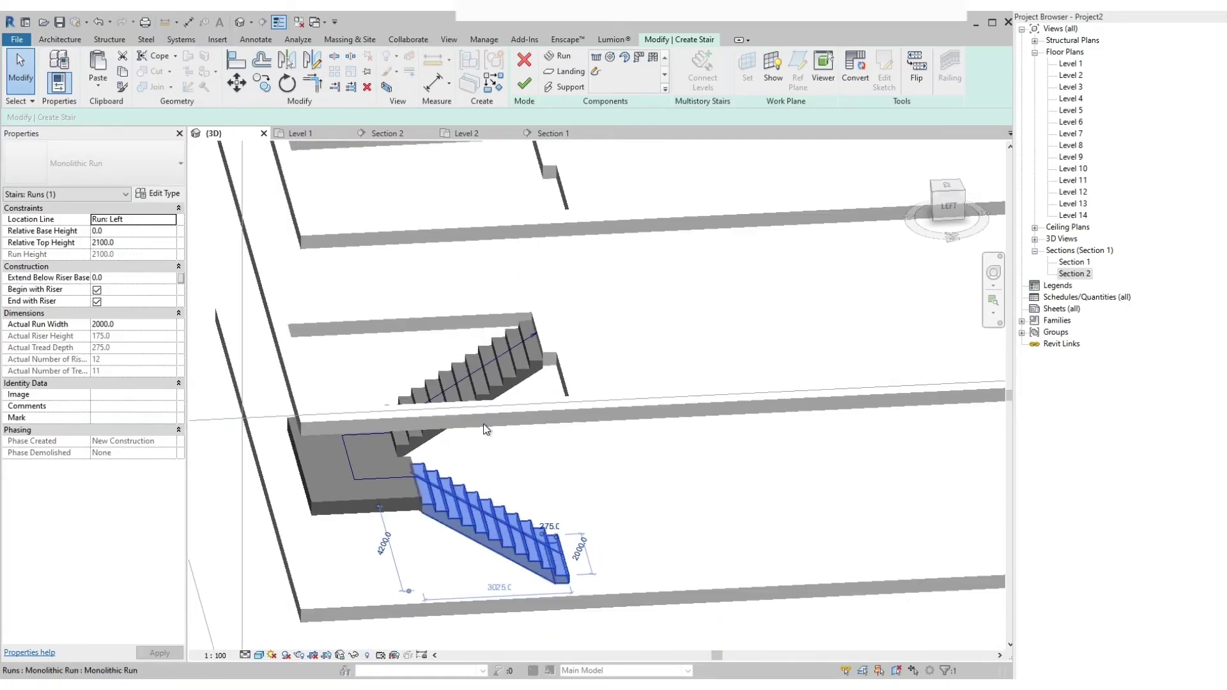
Check the upper and lower runs from another angle, then switch to the Level 1 plan.
left_click(509, 351)
scroll(470, 510, "down", 3)
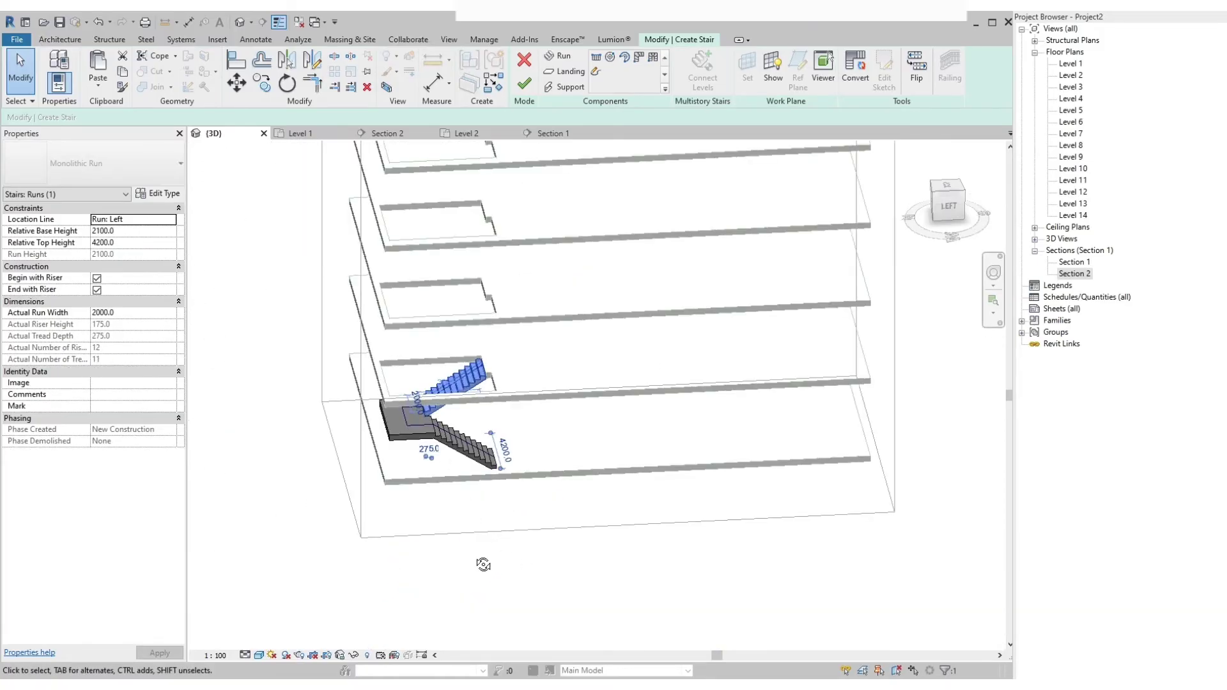
middle_click_drag(471, 561, 460, 441, "shift")
scroll(460, 440, "up", 3)
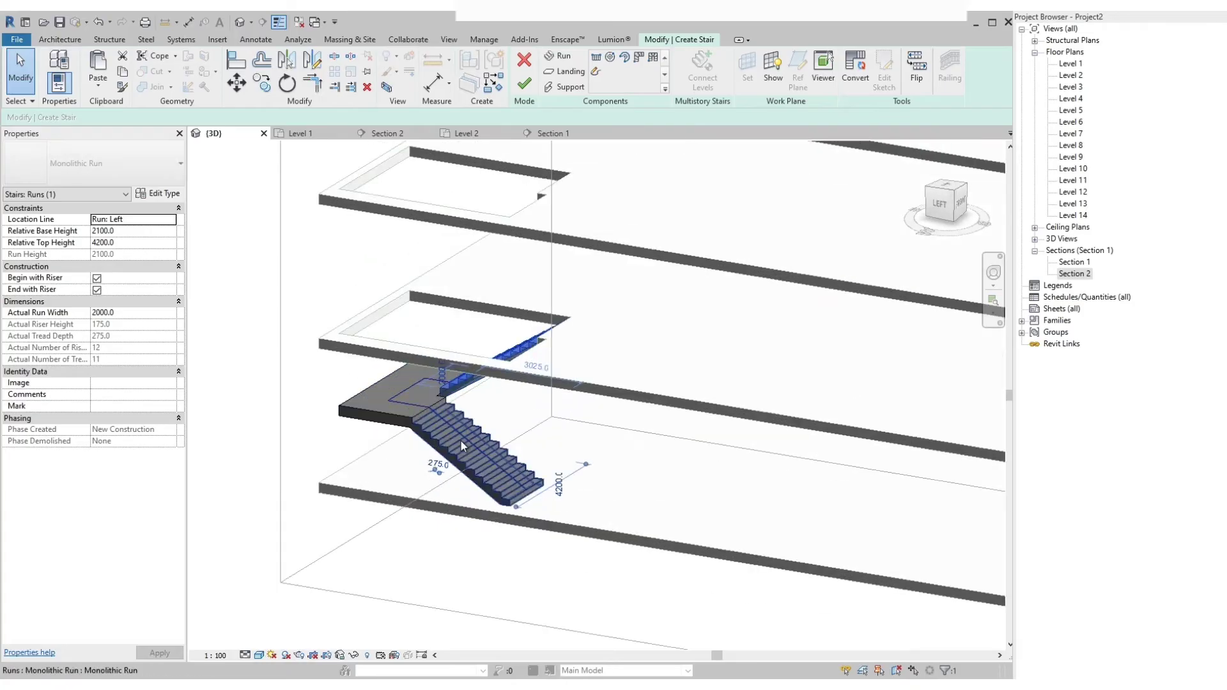
left_click(380, 396)
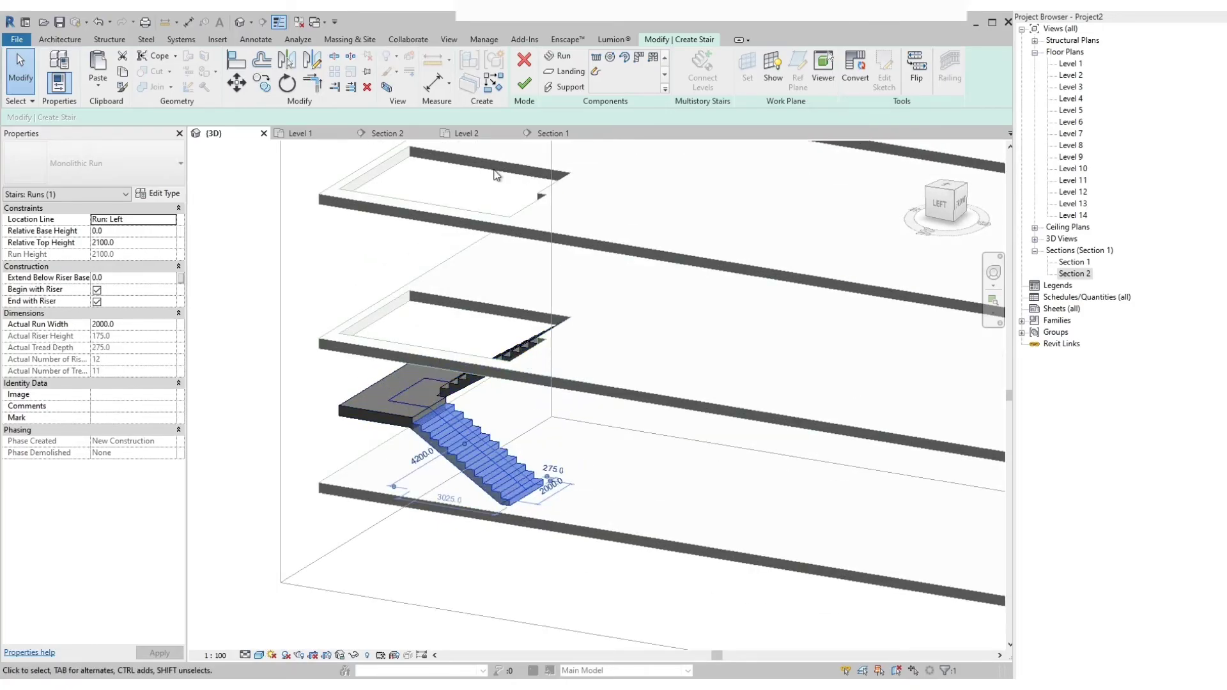
left_click(312, 136)
scroll(471, 323, "up", 3)
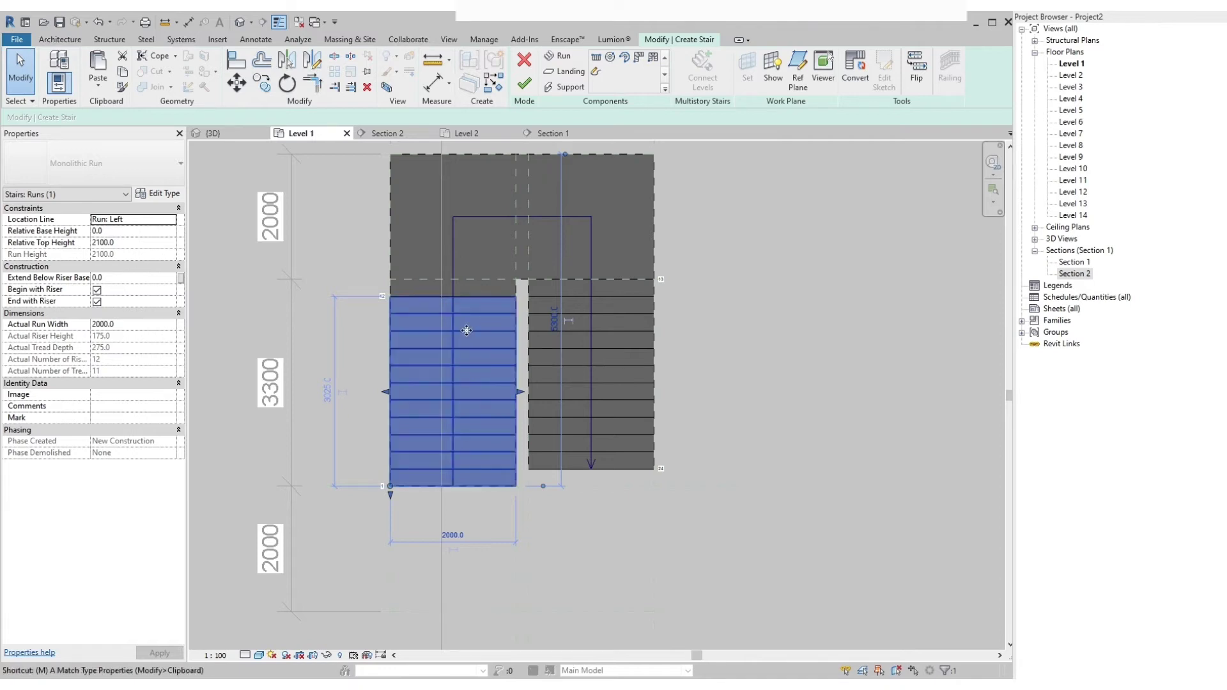
Move the left run with MV from its corner to the landing endpoint, then finish editing the stair.
key("m")
key("v")
scroll(488, 285, "up", 2)
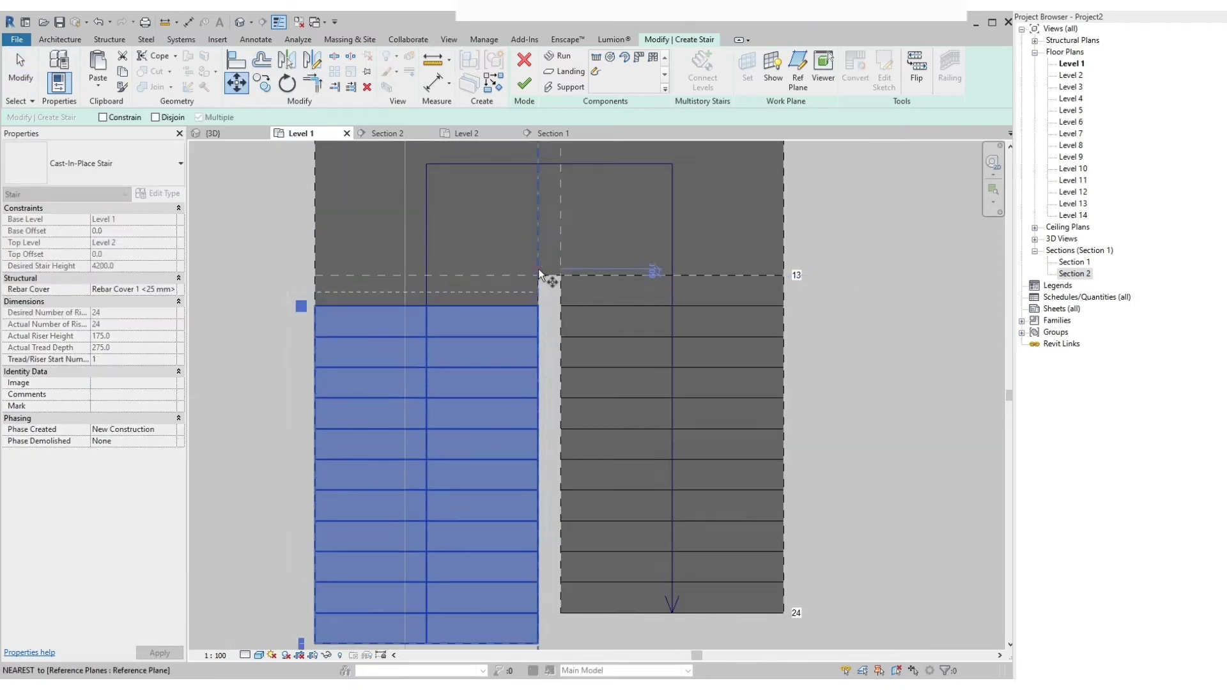
left_click(538, 276)
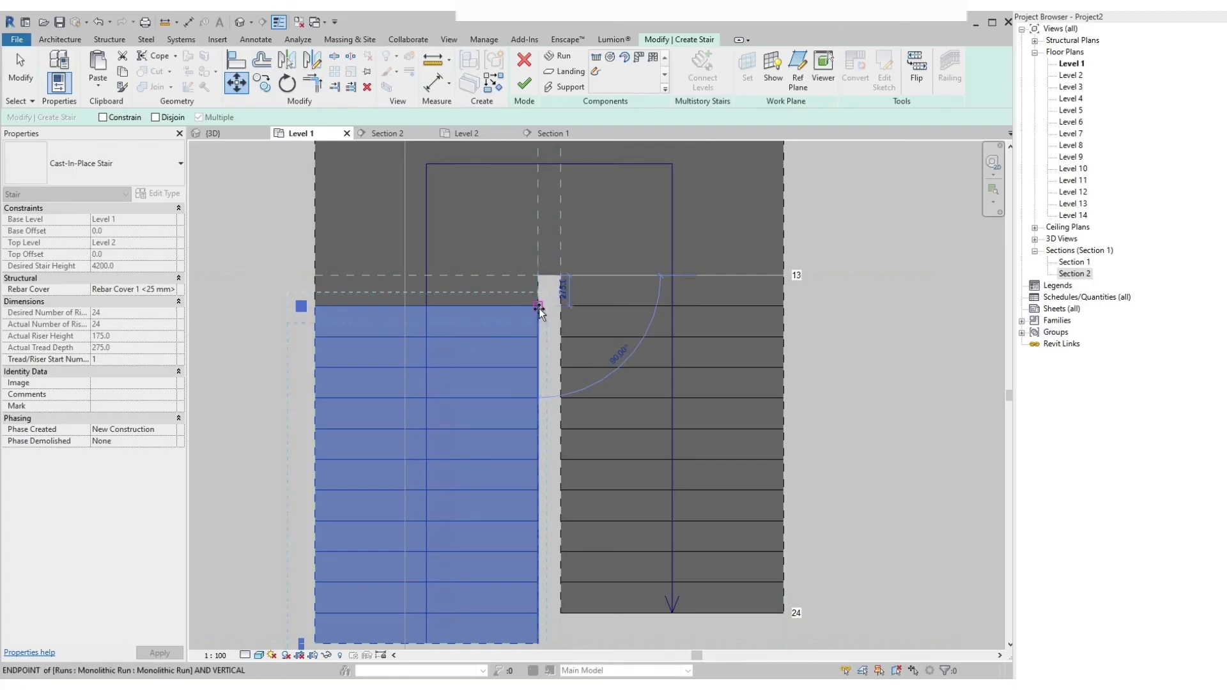
left_click(539, 307)
scroll(470, 258, "down", 2)
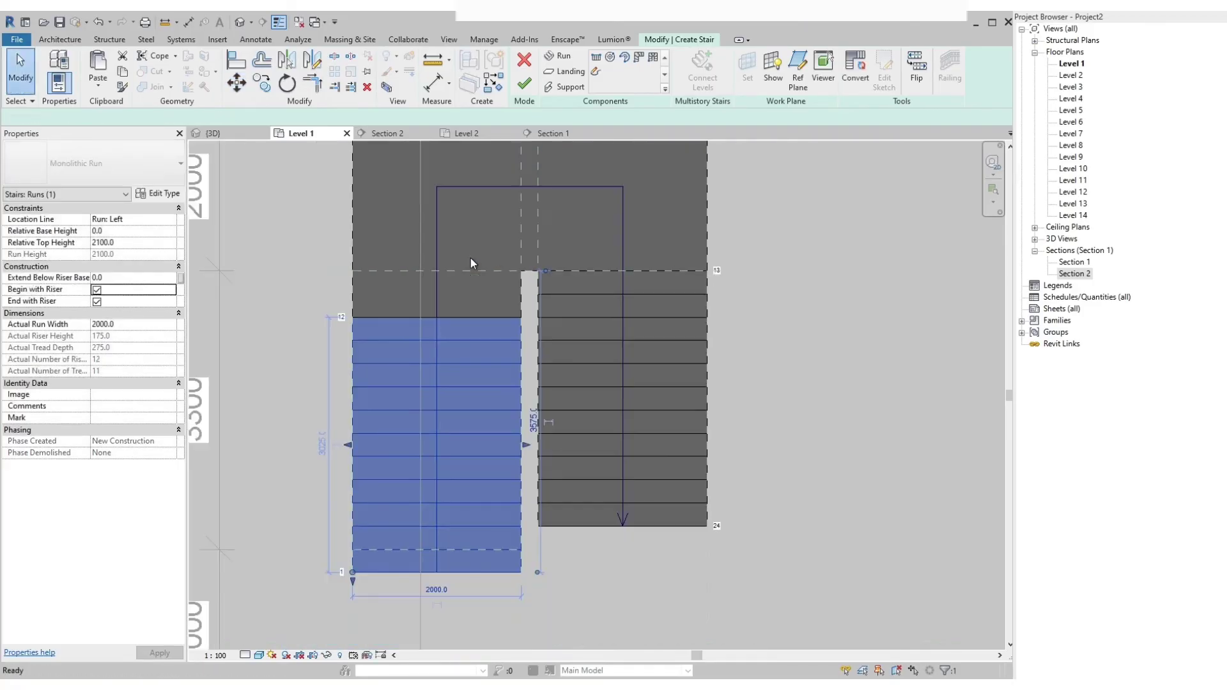
key("Escape")
scroll(455, 415, "down", 2)
left_click(457, 410)
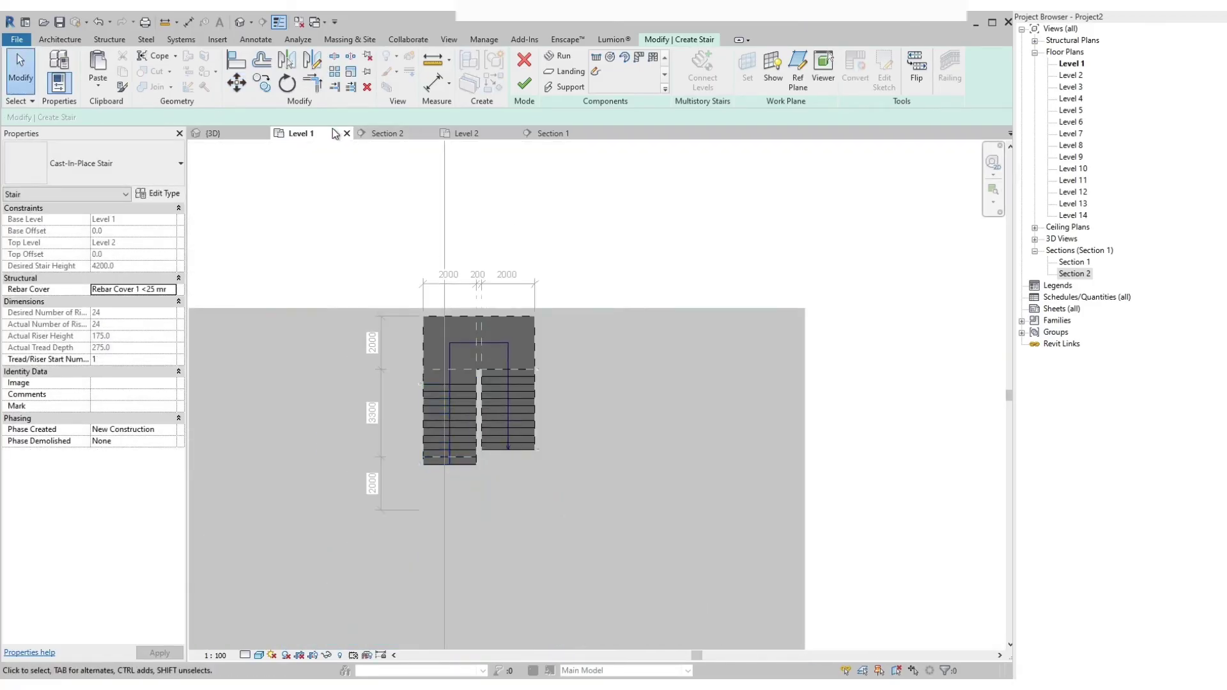
left_click(523, 83)
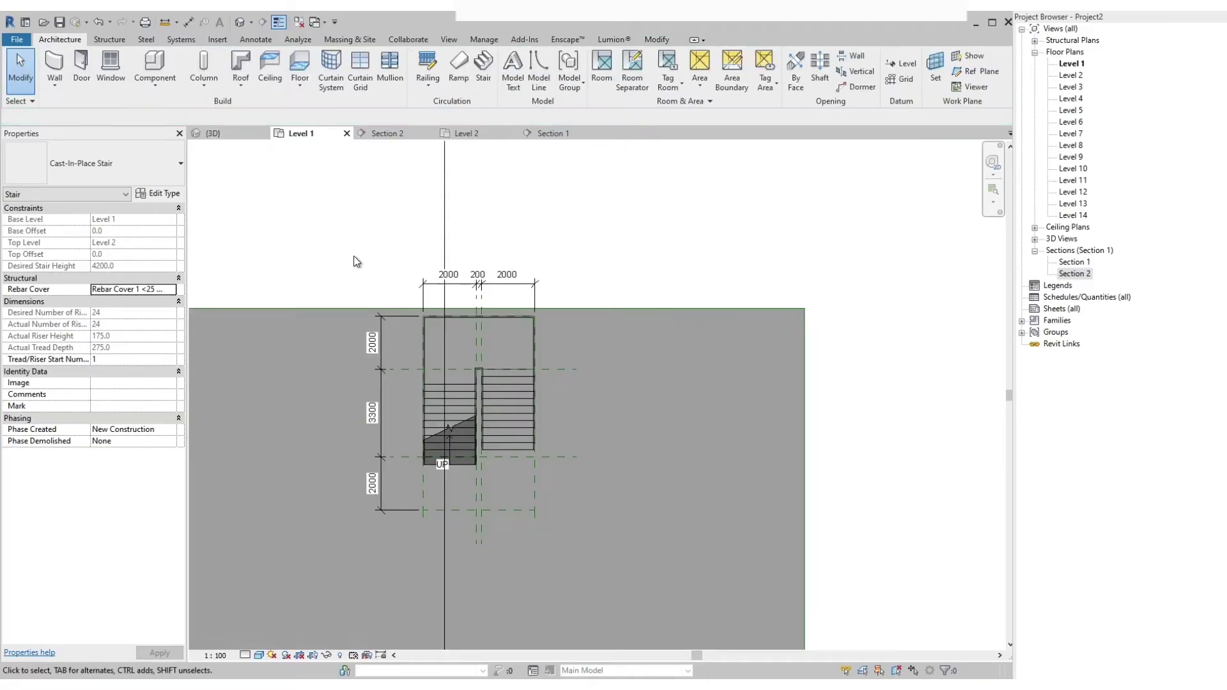
Orbit the finished stair tower in 3D, check Section 2, then open the Level 2 plan.
left_click(210, 133)
middle_click_drag(263, 323, 376, 429, "shift")
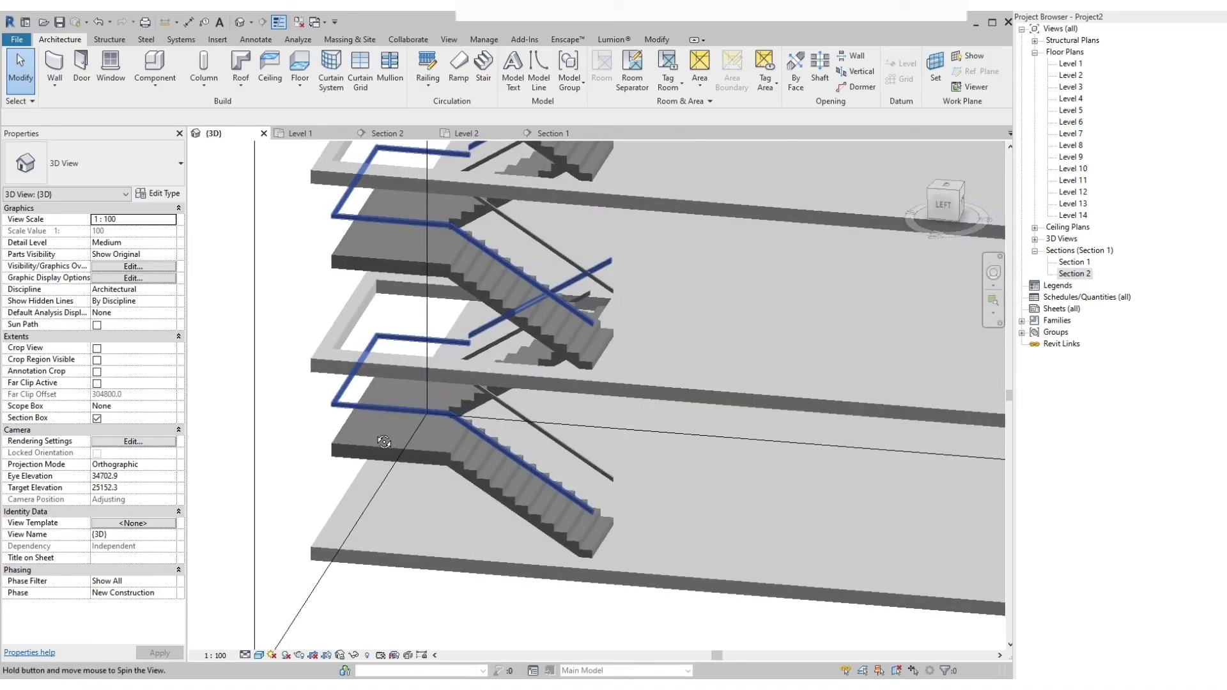
left_click(398, 135)
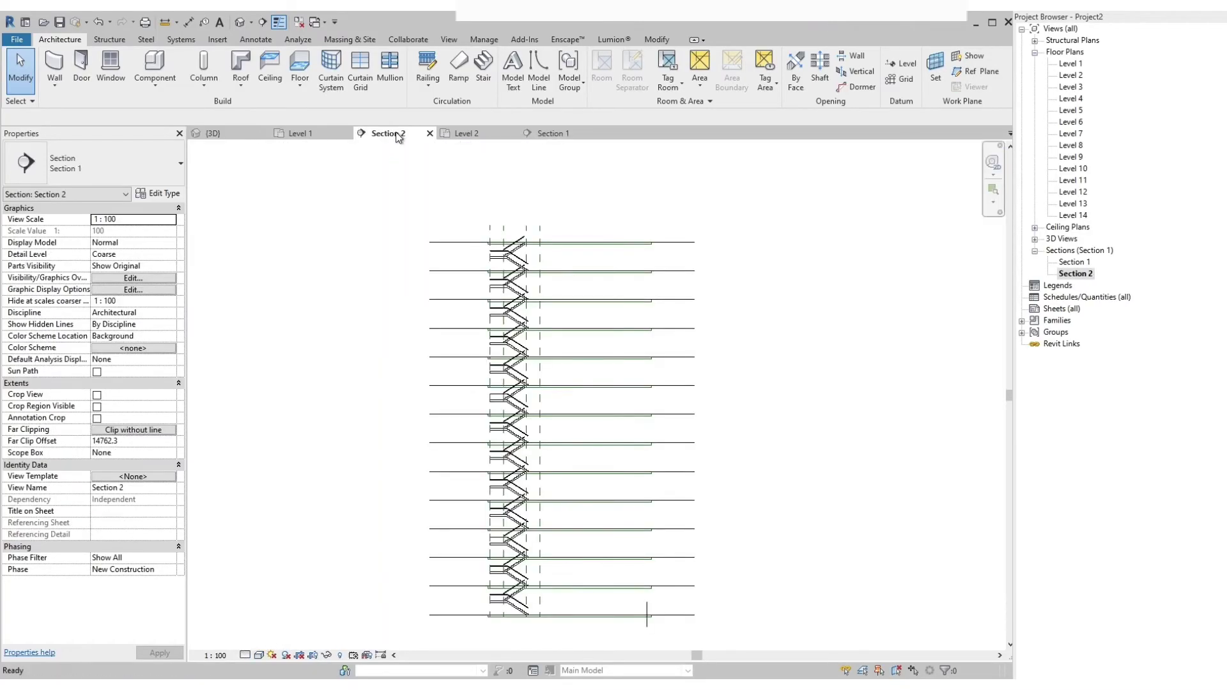
double_click(1072, 76)
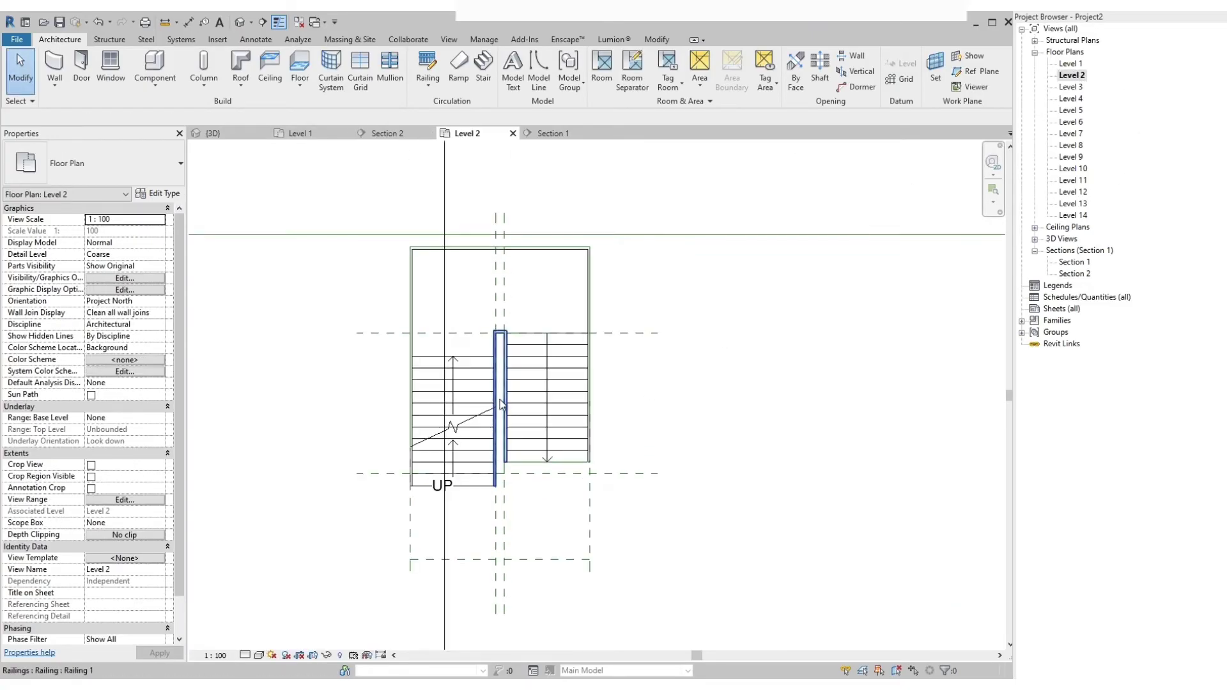
Tab-select the individual stair inside the multistory stair and enter Edit Stairs.
left_click(527, 397)
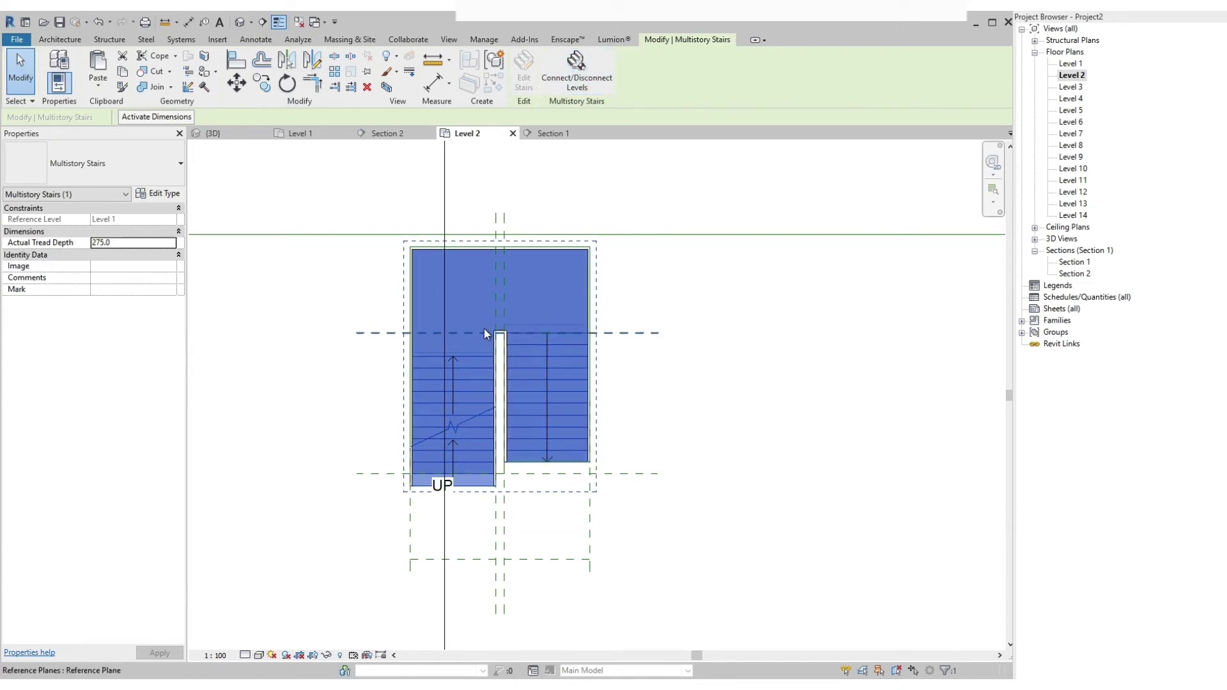
left_click(350, 200)
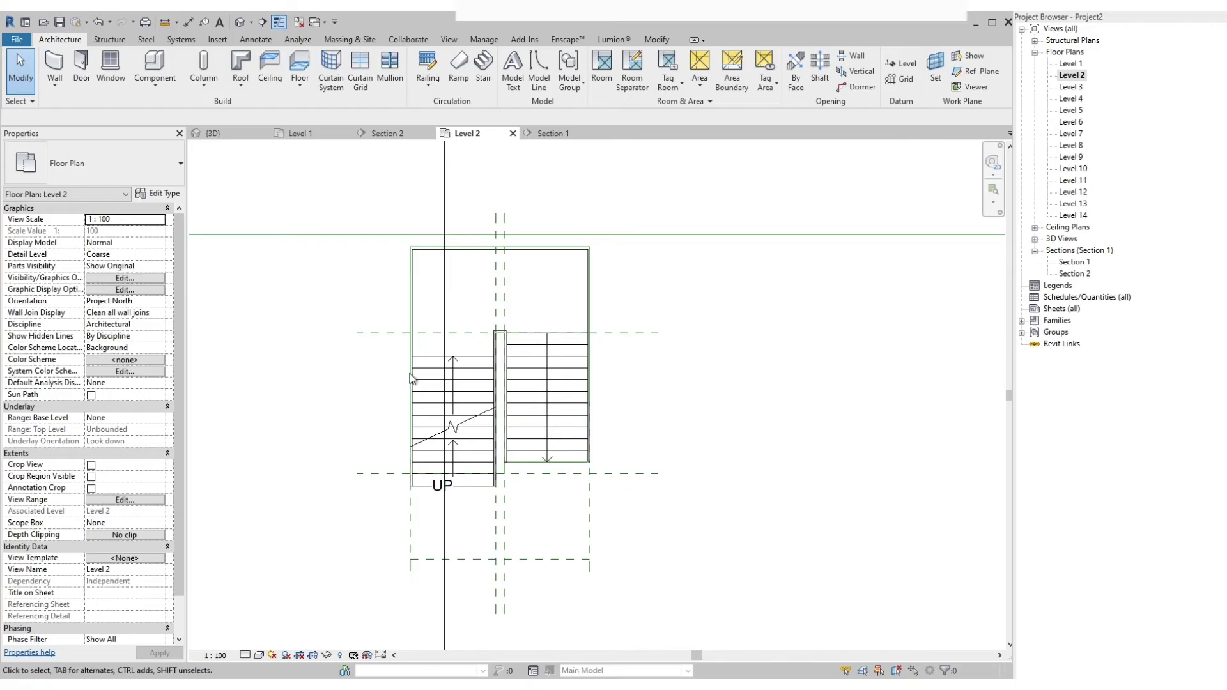
key("Tab")
left_click(434, 409)
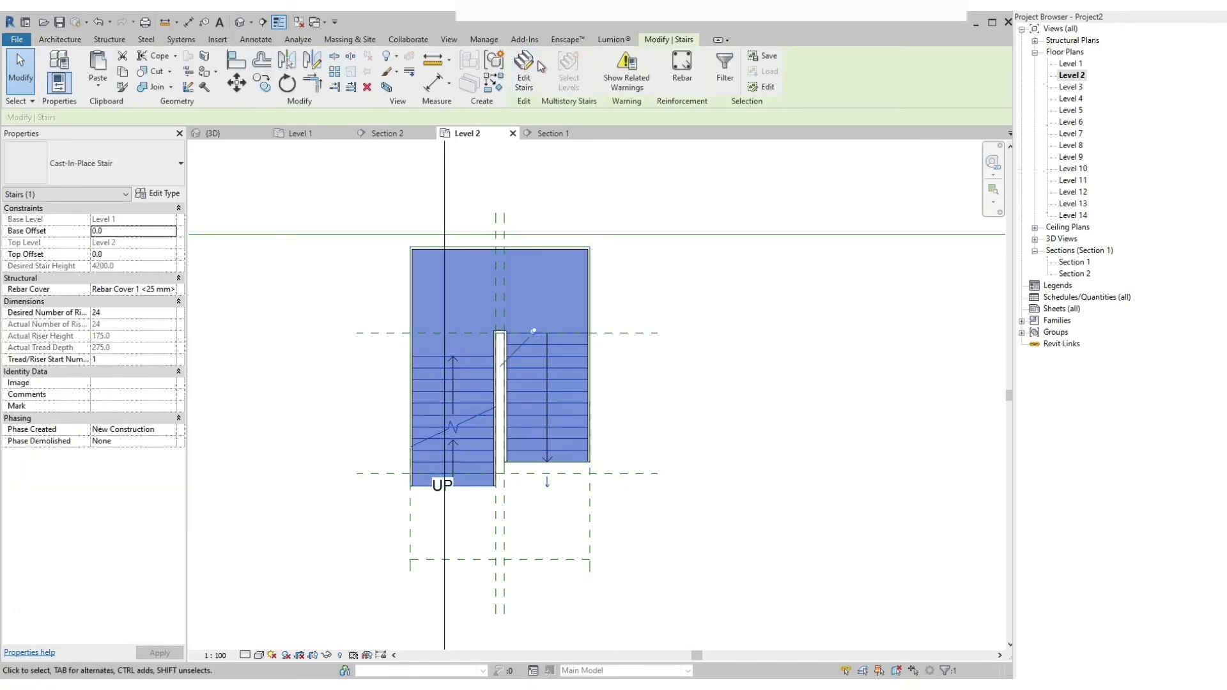
left_click(523, 70)
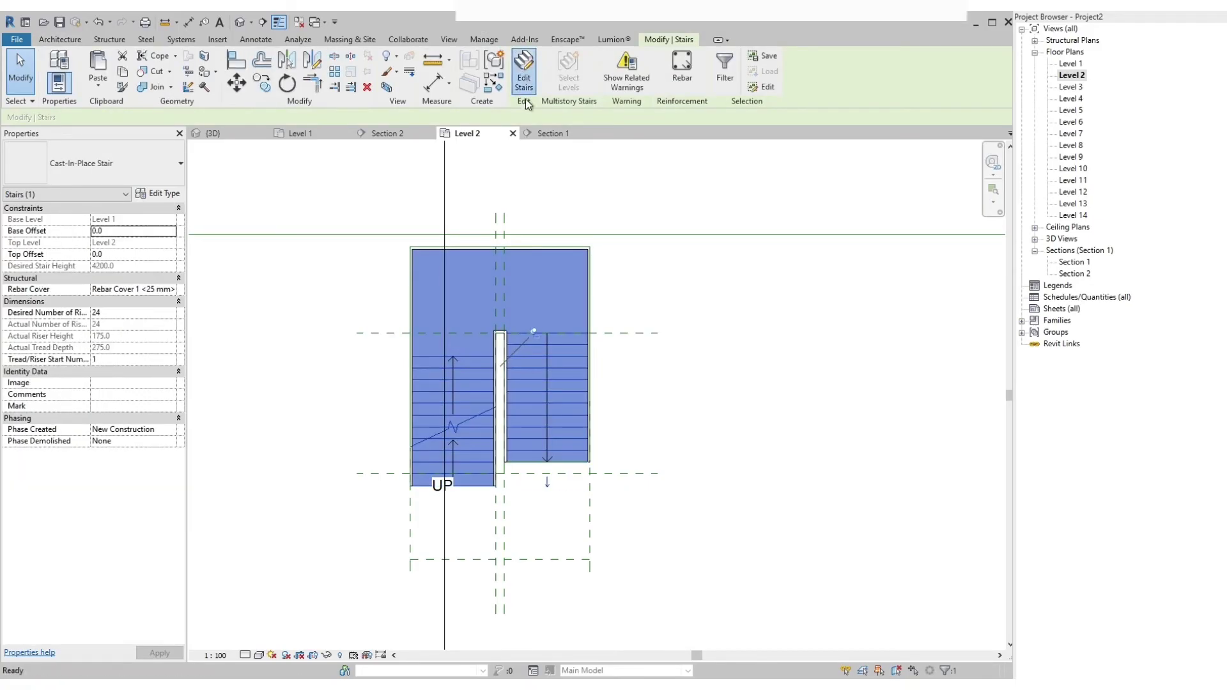
Move the right run down with MV from its top-right corner, then clear the selection.
left_click(519, 410)
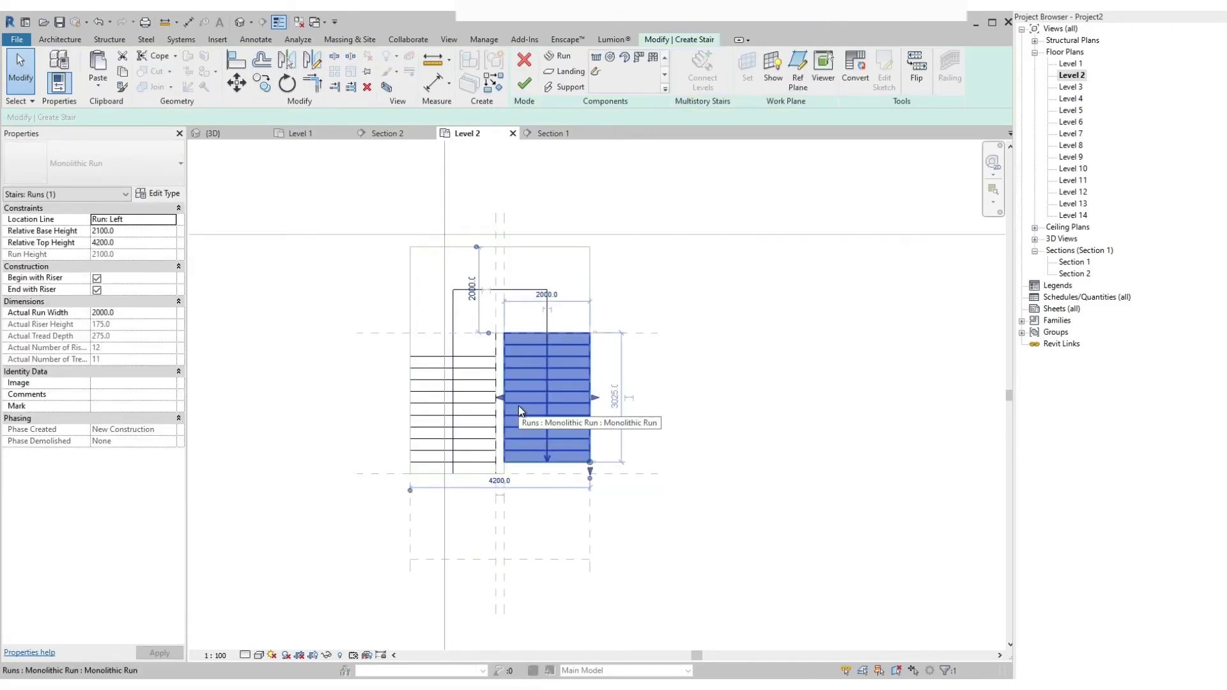
key("m")
key("v")
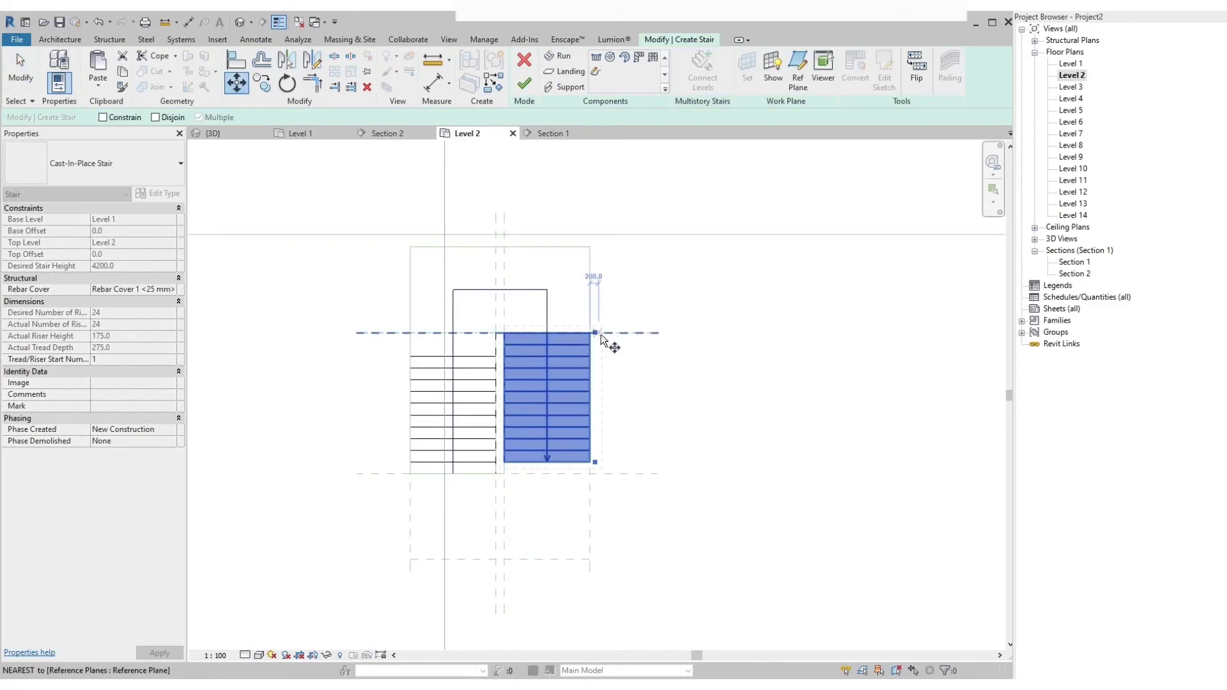
left_click(595, 334)
left_click(592, 346)
left_click(454, 400)
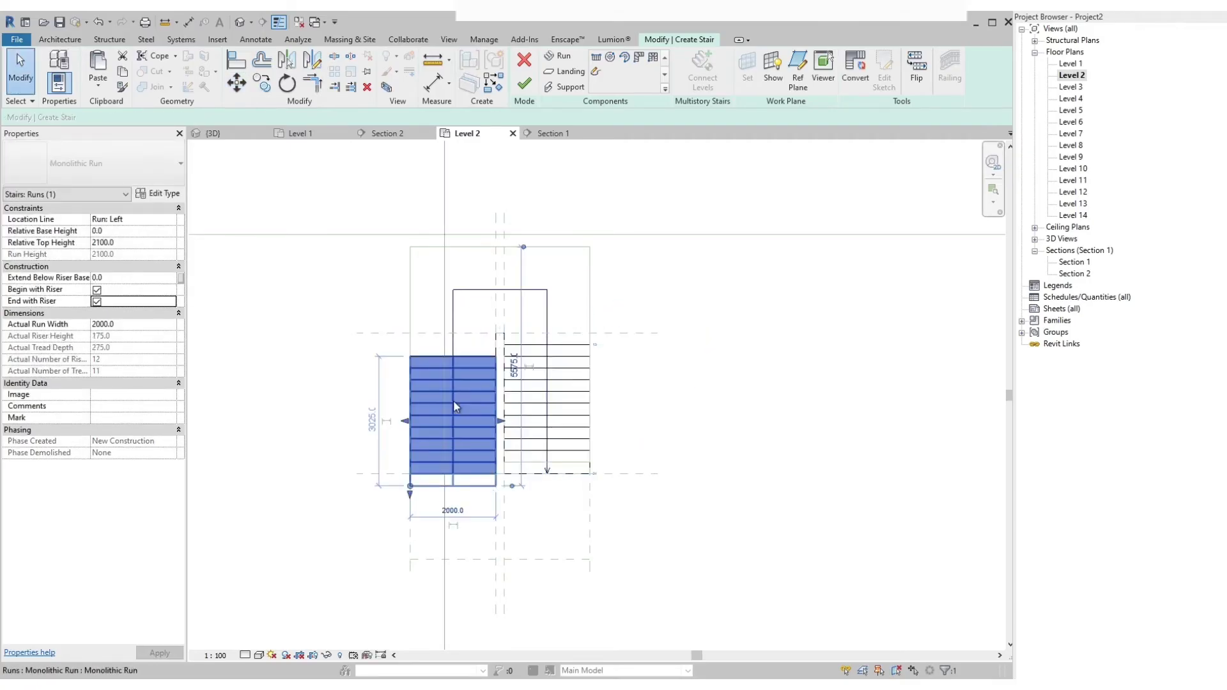
left_click(397, 211)
Finish the stair edit and orbit the 3D view to a new angle.
left_click(524, 83)
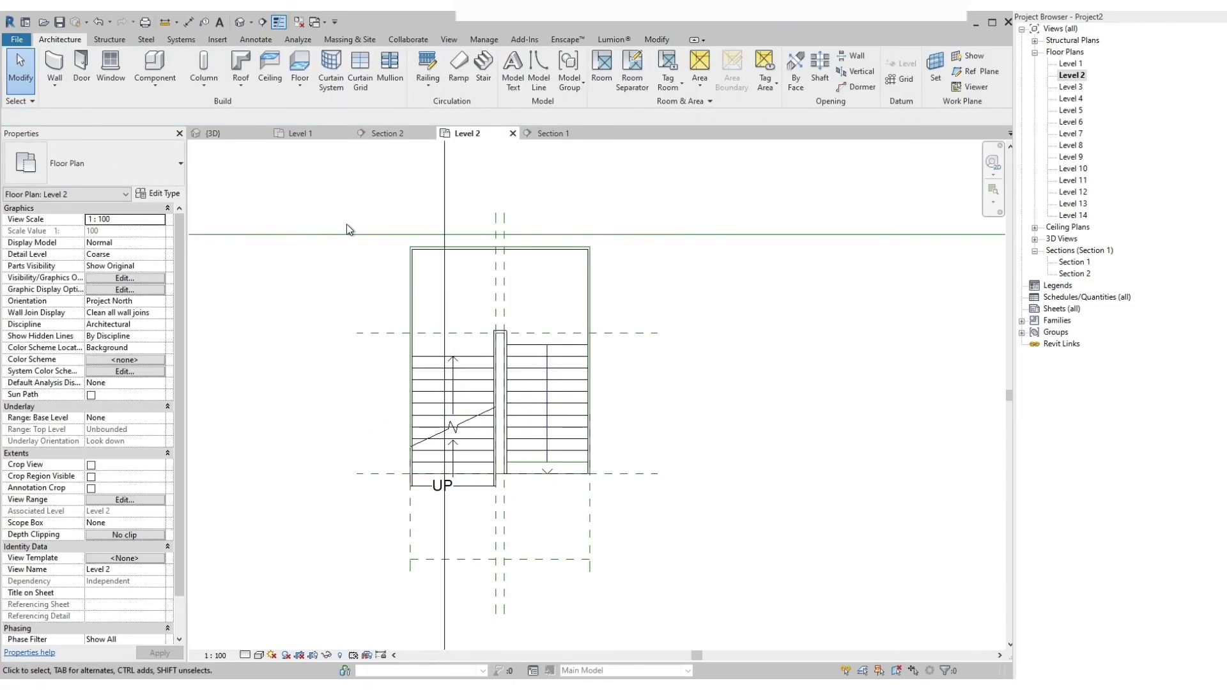
left_click(213, 133)
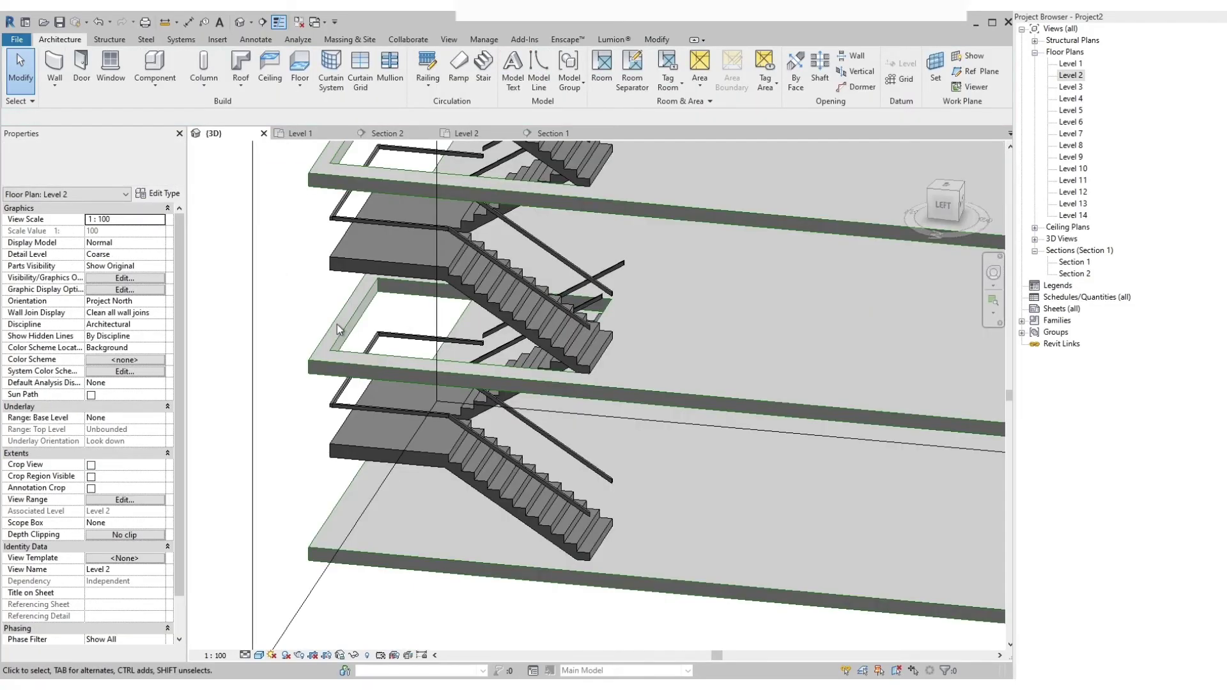
middle_click_drag(328, 314, 384, 286, "shift")
scroll(380, 283, "down", 5)
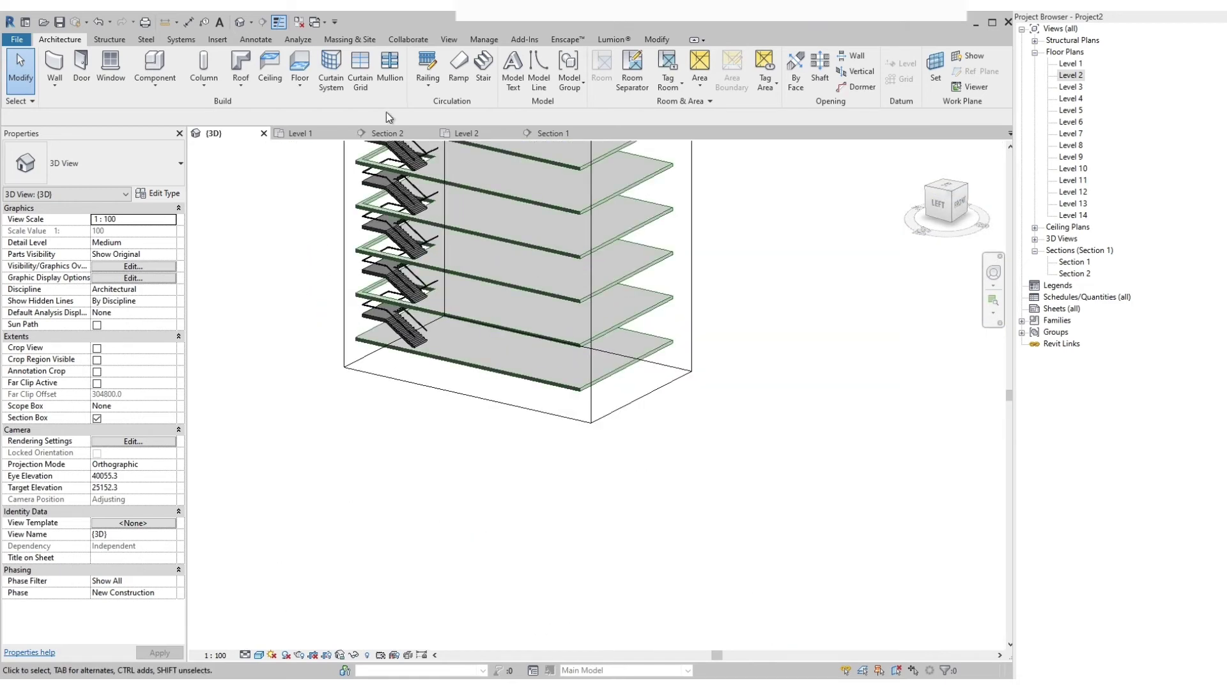
Zoom through Section 2 to check the flights, then return to the 3D view.
double_click(1077, 274)
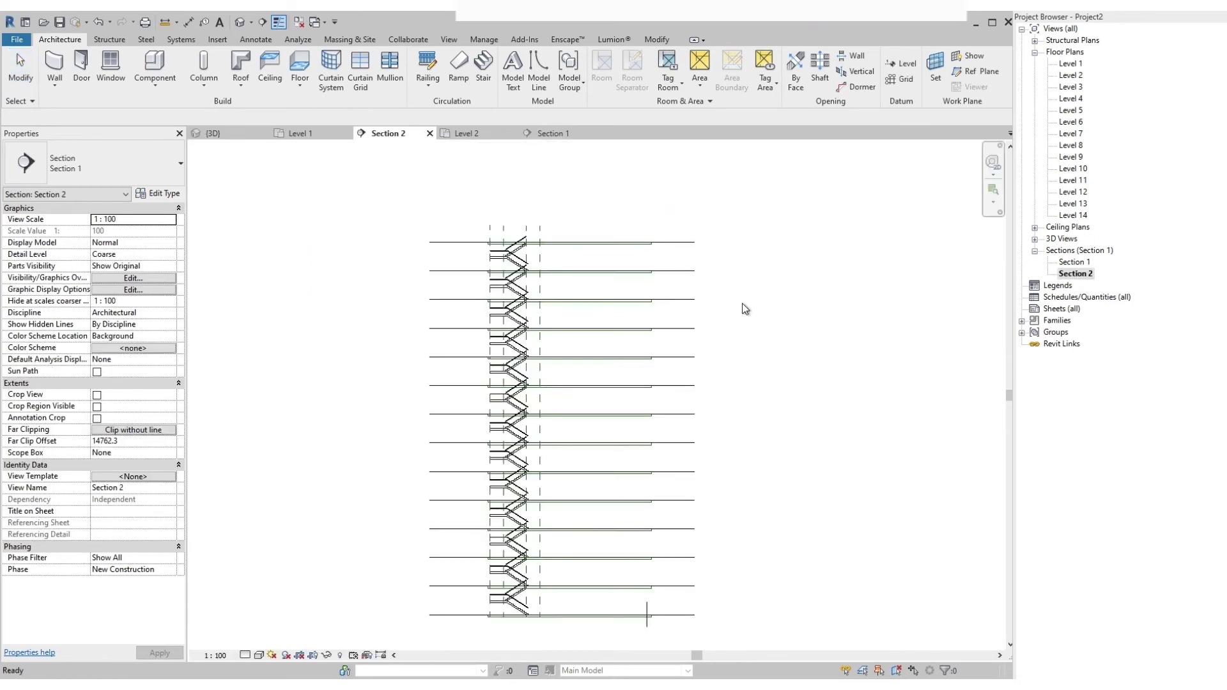
scroll(531, 609, "up", 6)
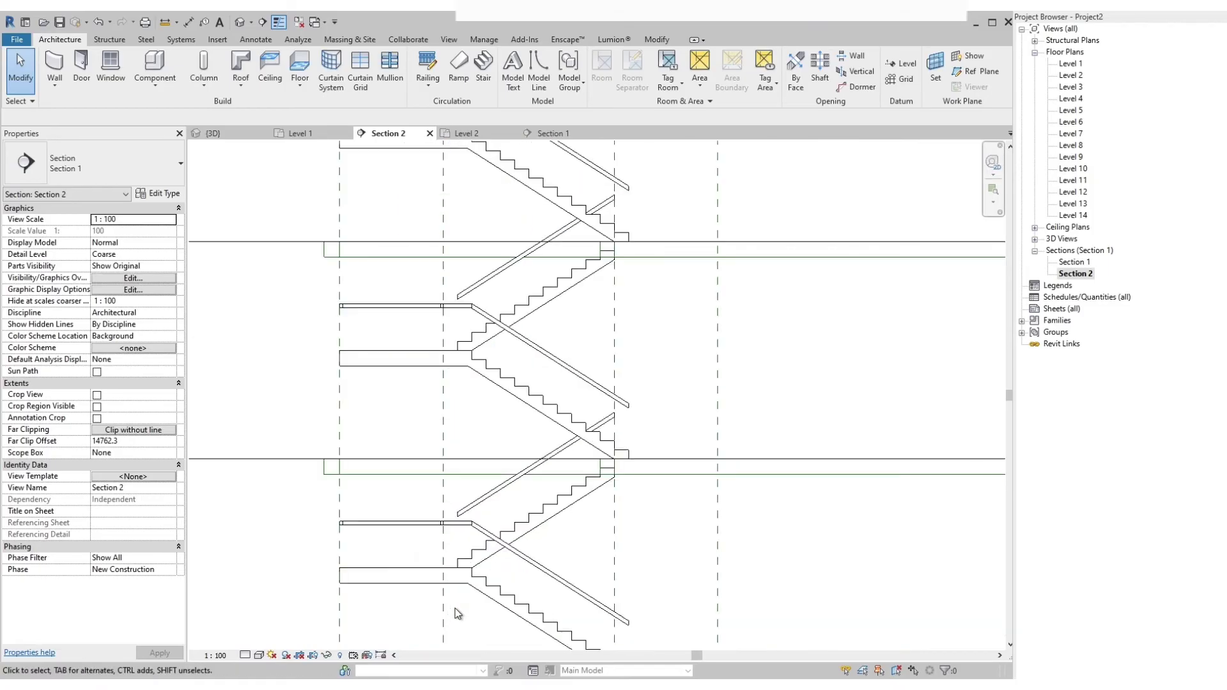
scroll(458, 551, "down", 2)
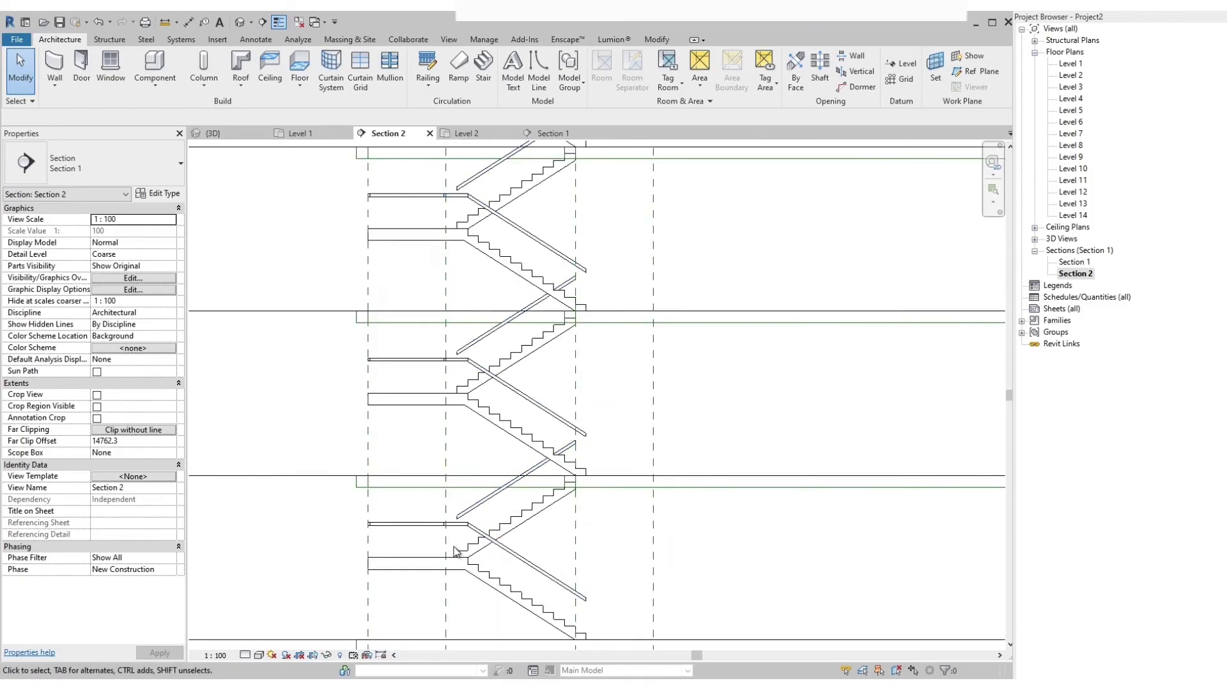
scroll(725, 451, "down", 5)
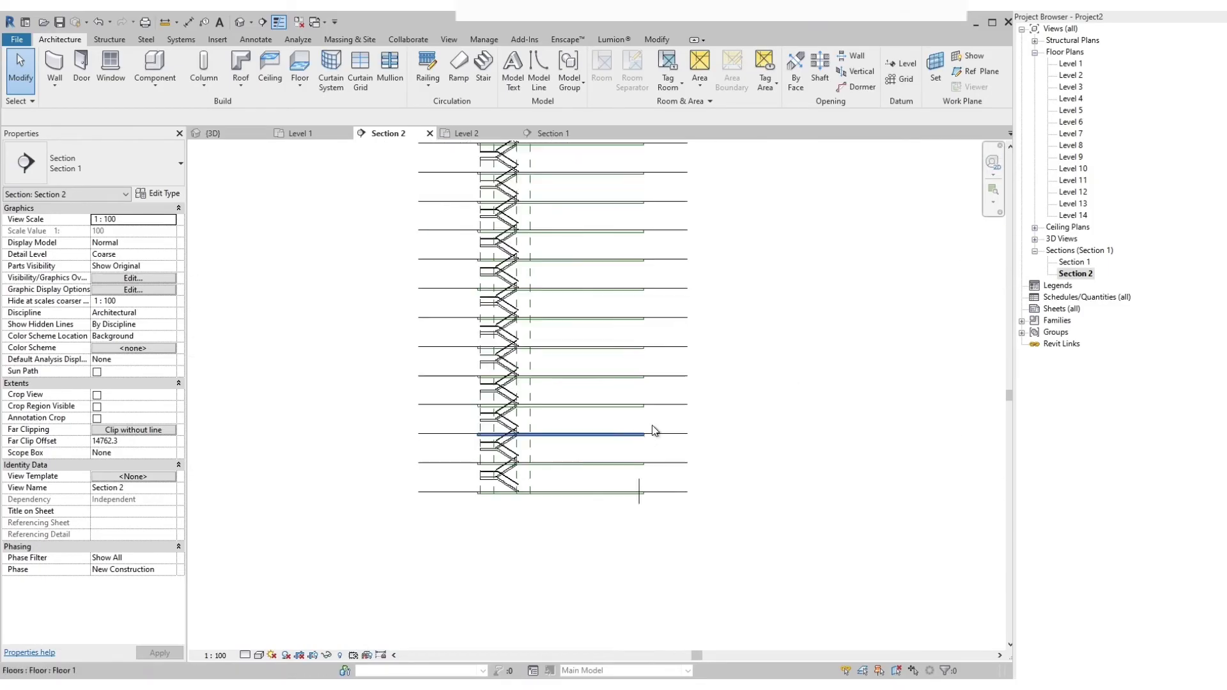
scroll(428, 567, "down", 1)
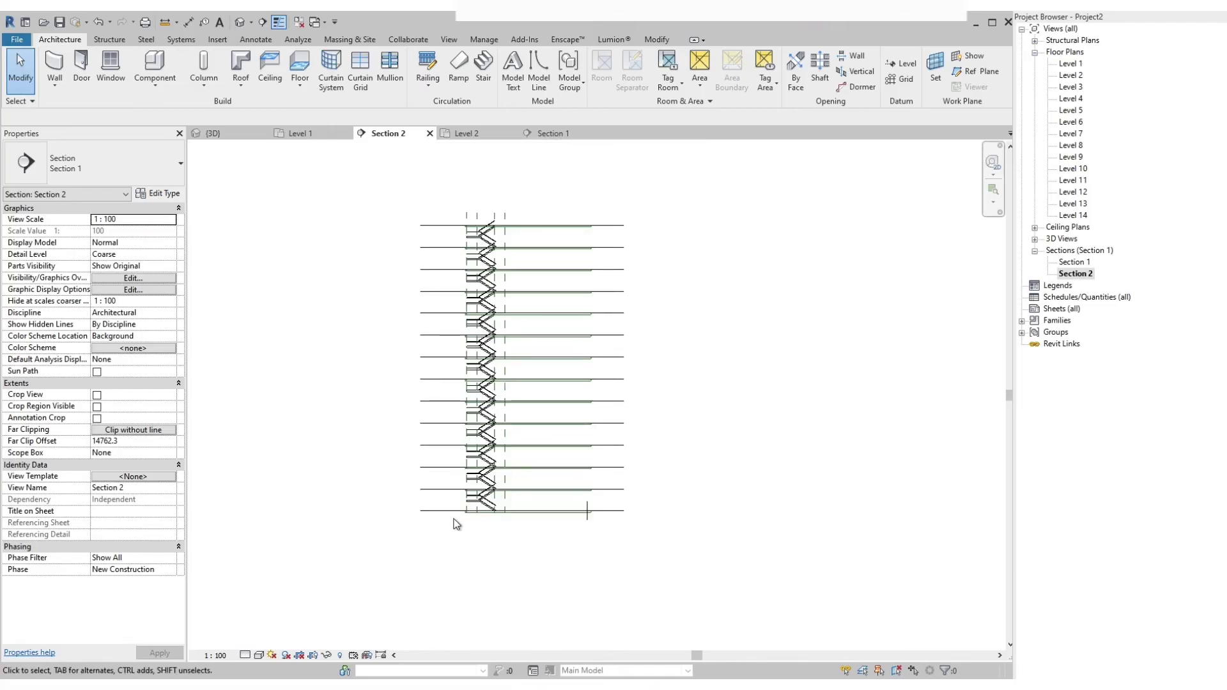
left_click(231, 138)
scroll(731, 436, "down", 3)
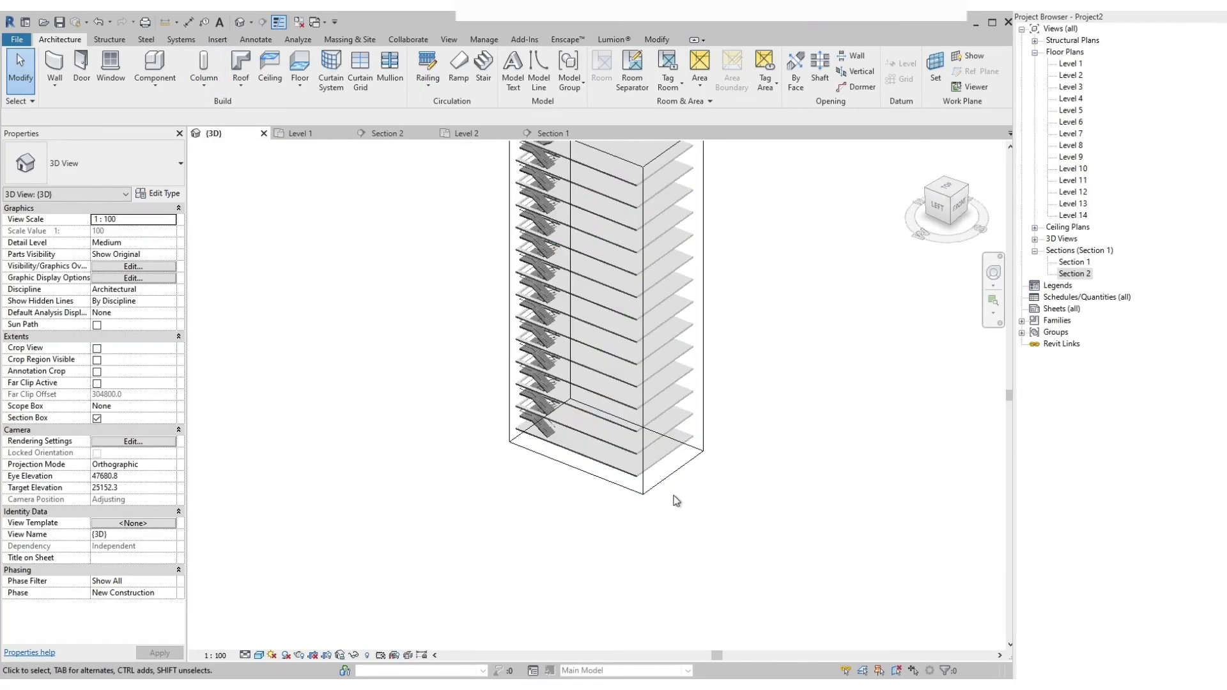
scroll(507, 551, "down", 2)
key("z")
key("f")
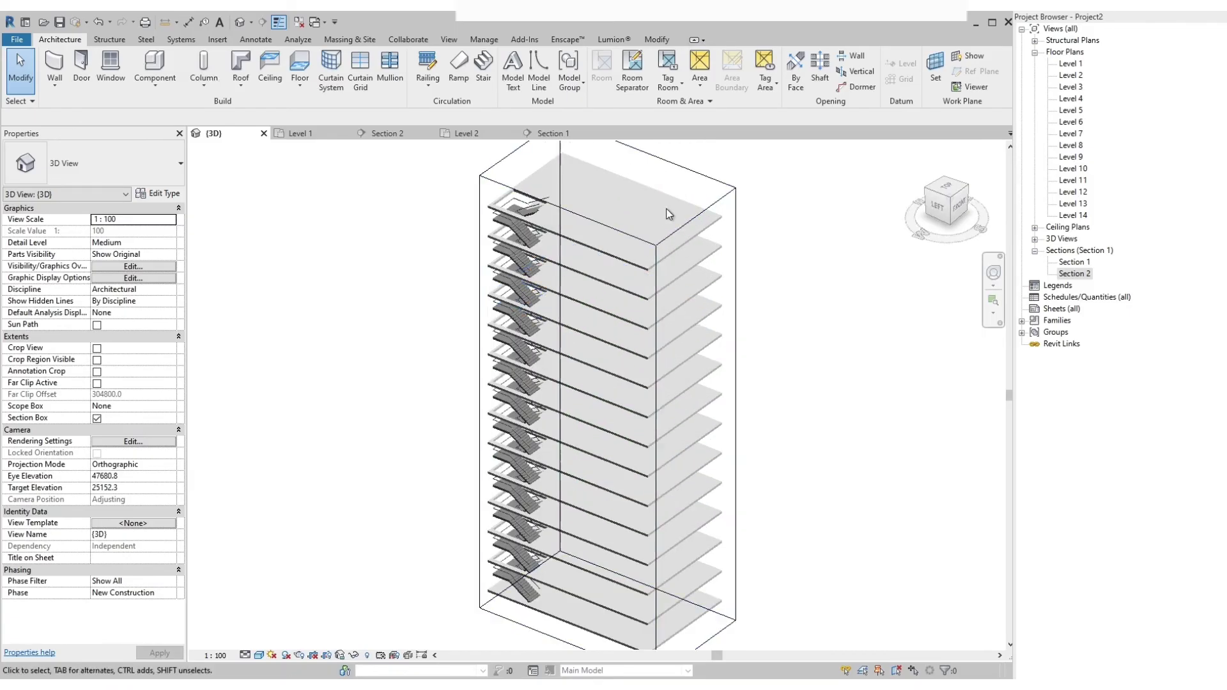
scroll(668, 214, "up", 2)
scroll(294, 364, "down", 3)
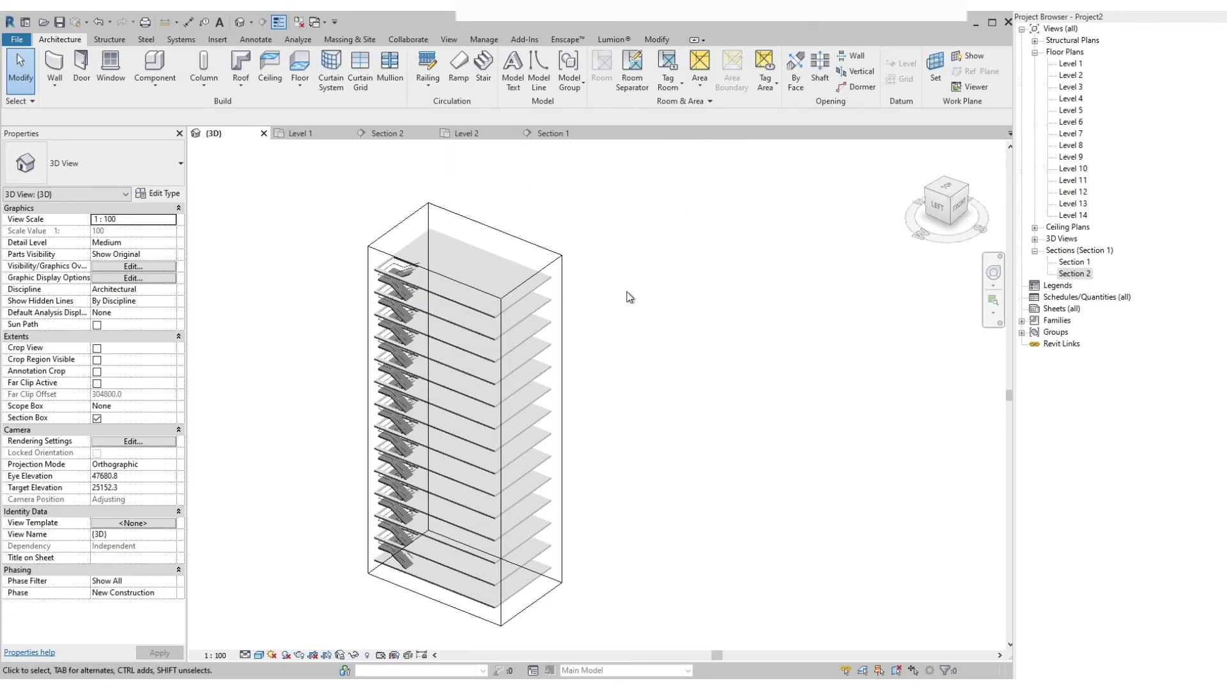
scroll(285, 554, "up", 2)
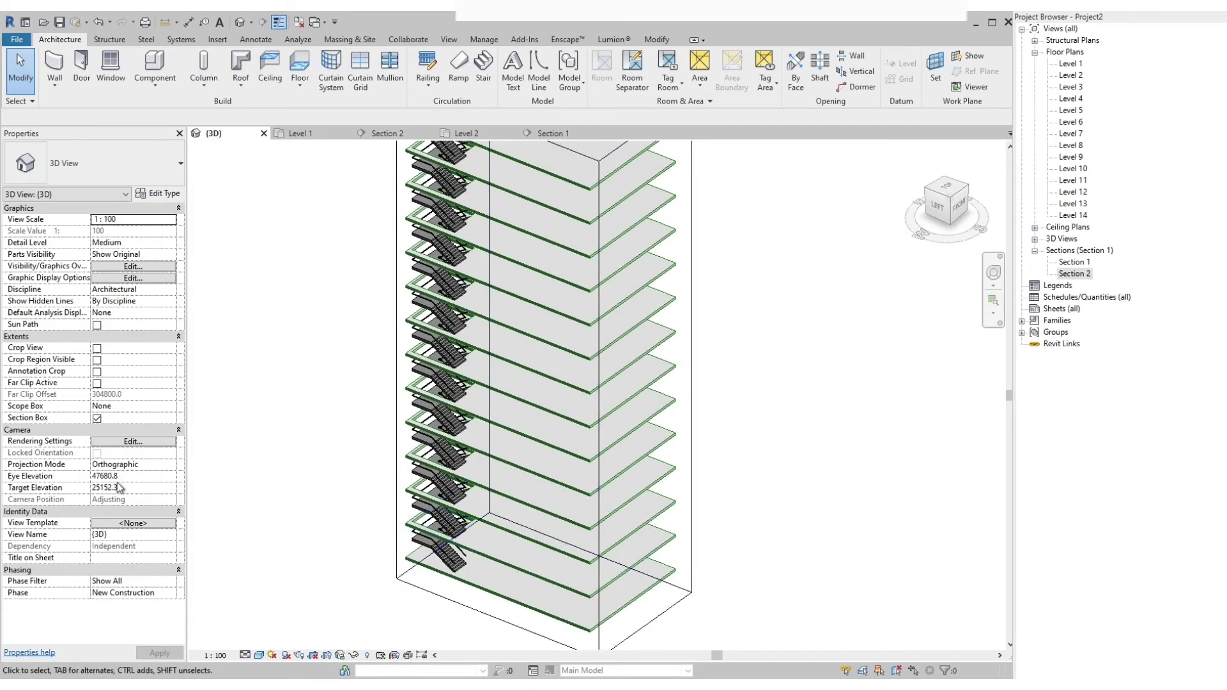
left_click(97, 419)
scroll(643, 492, "down", 5)
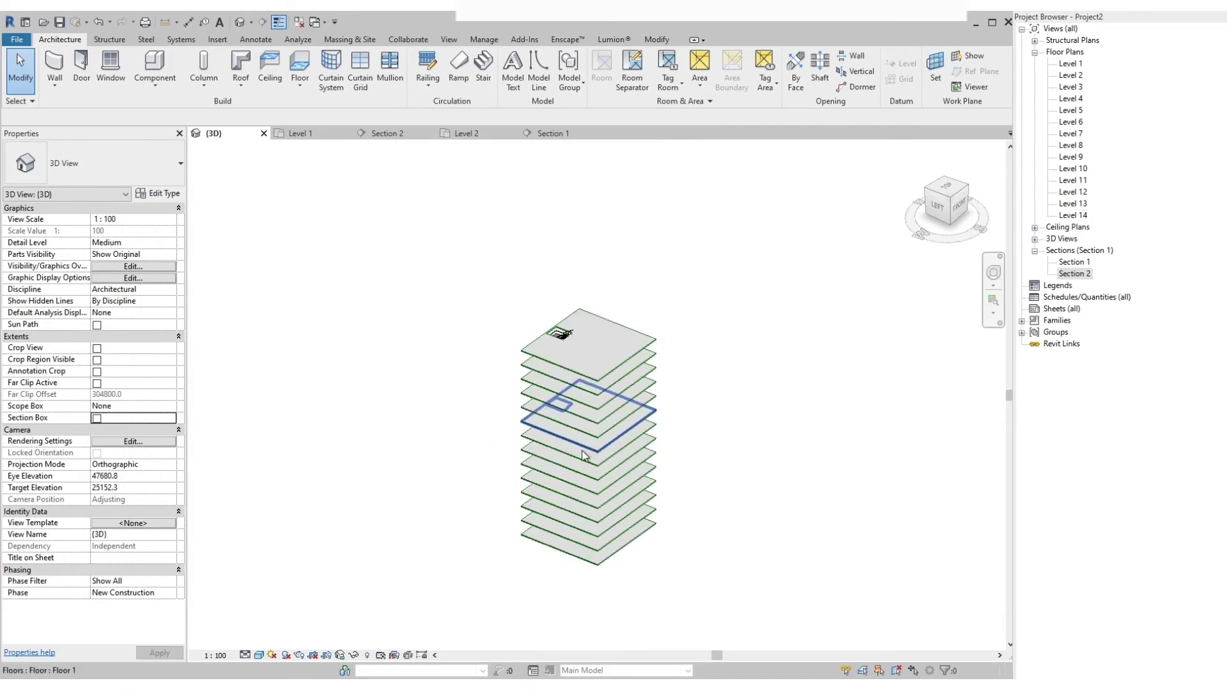
middle_click_drag(382, 463, 862, 465, "shift")
scroll(465, 482, "up", 5)
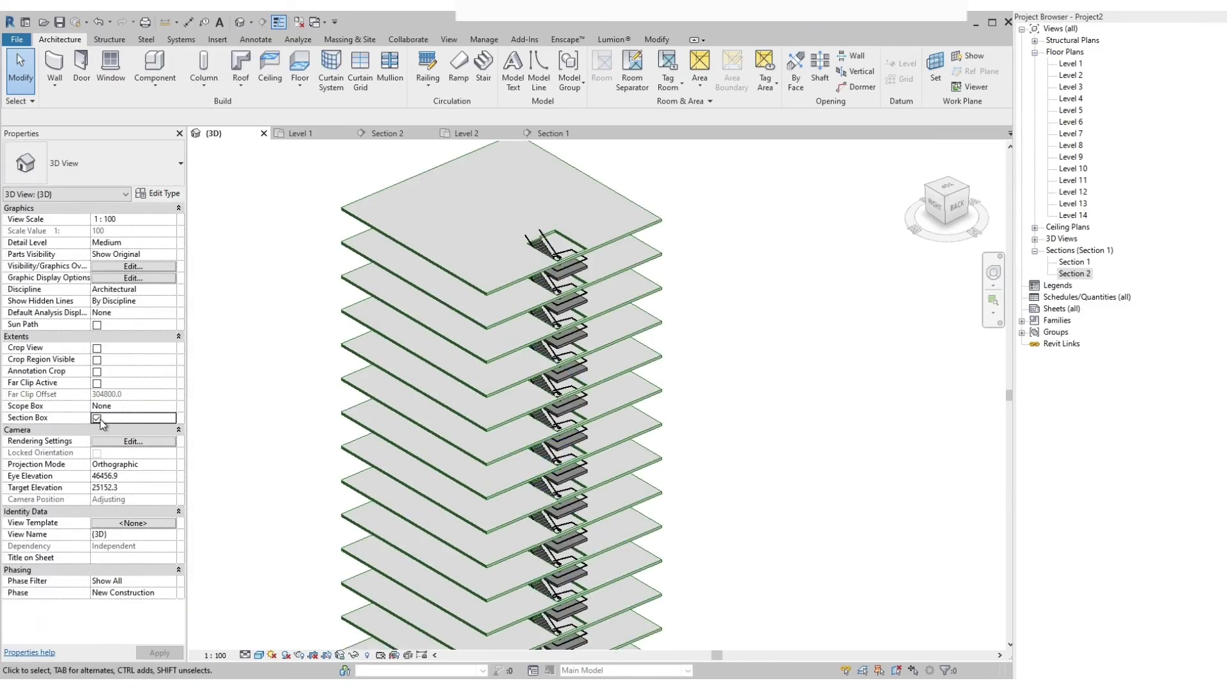
scroll(445, 410, "down", 4)
Enlarge the section box around the tower to reveal more of the stair flights.
left_click(445, 411)
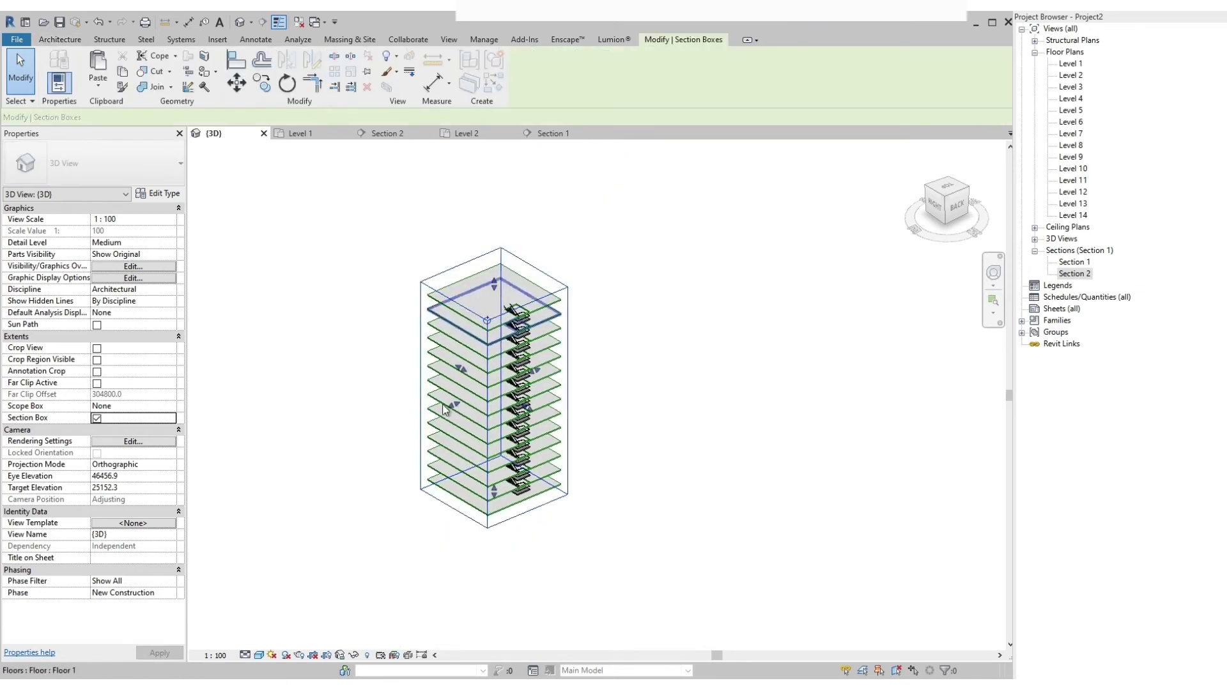
left_click_drag(445, 411, 493, 387)
scroll(511, 473, "up", 3)
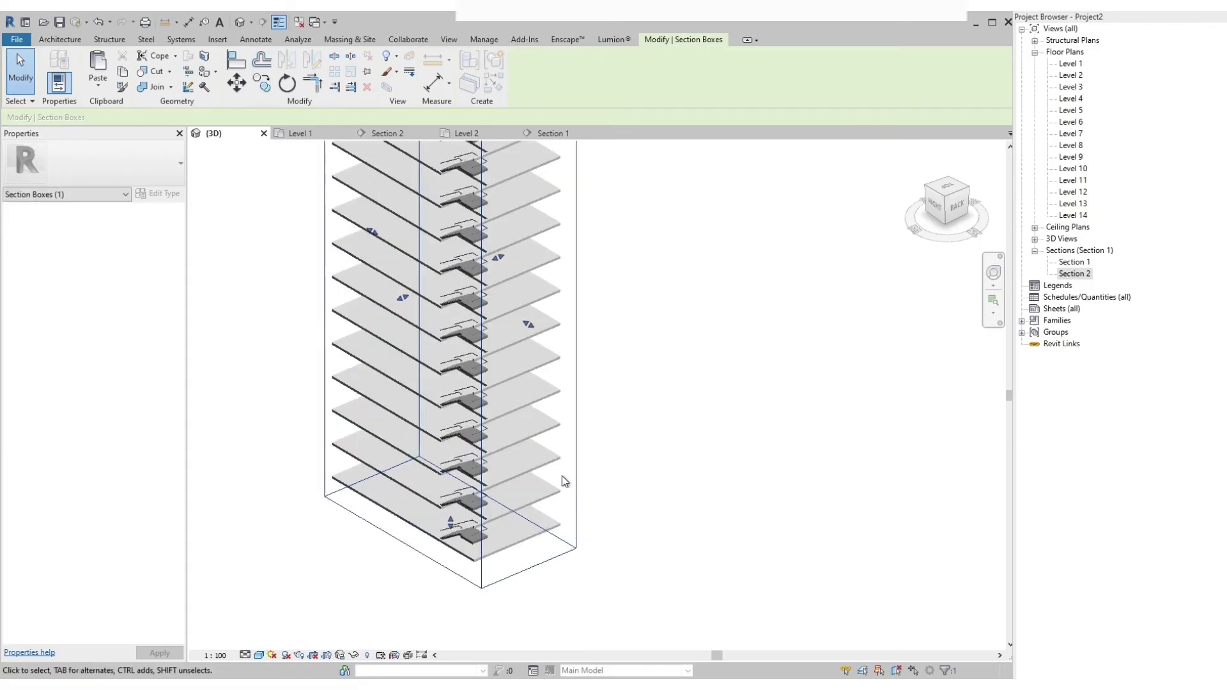
middle_click_drag(439, 547, 722, 613, "shift")
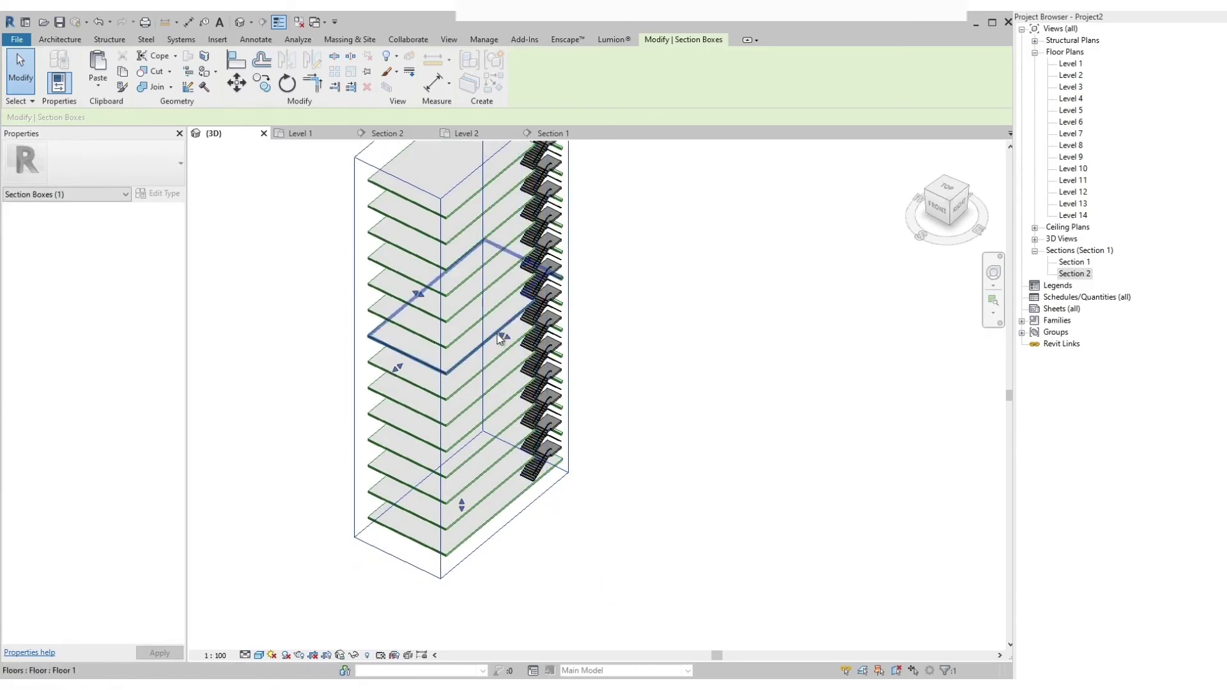
left_click_drag(504, 339, 516, 346)
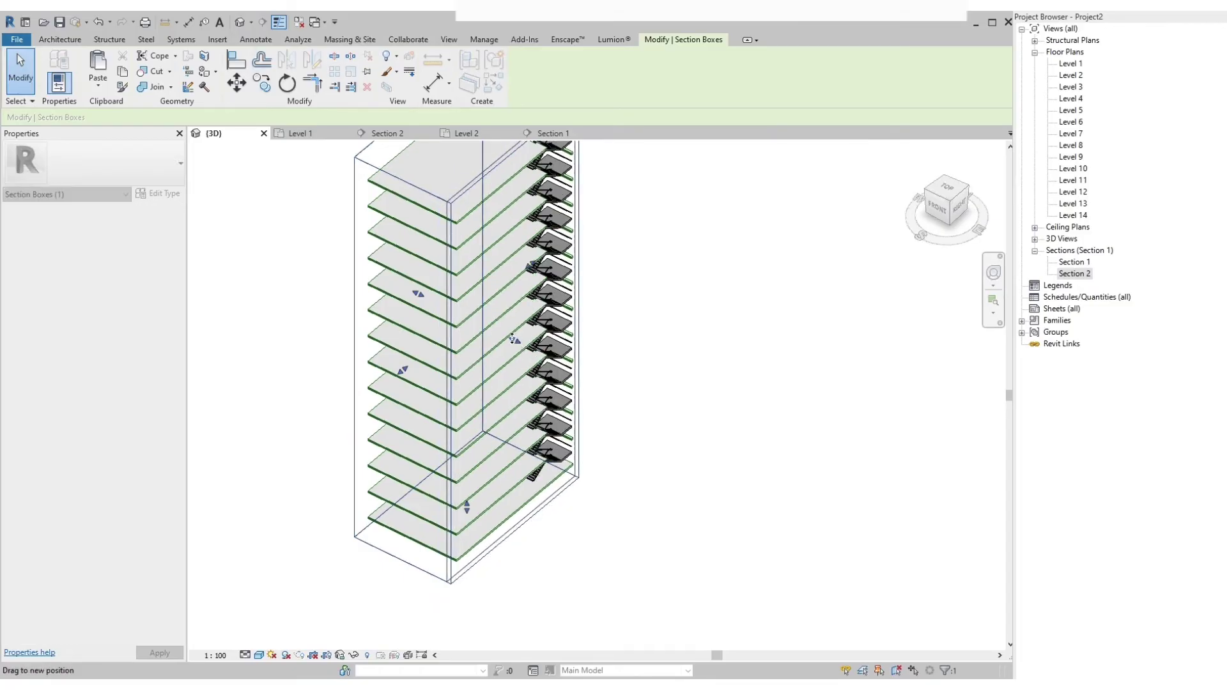
scroll(516, 567, "down", 4)
middle_click_drag(600, 523, 511, 486, "shift")
scroll(486, 485, "up", 4)
scroll(646, 562, "up", 2)
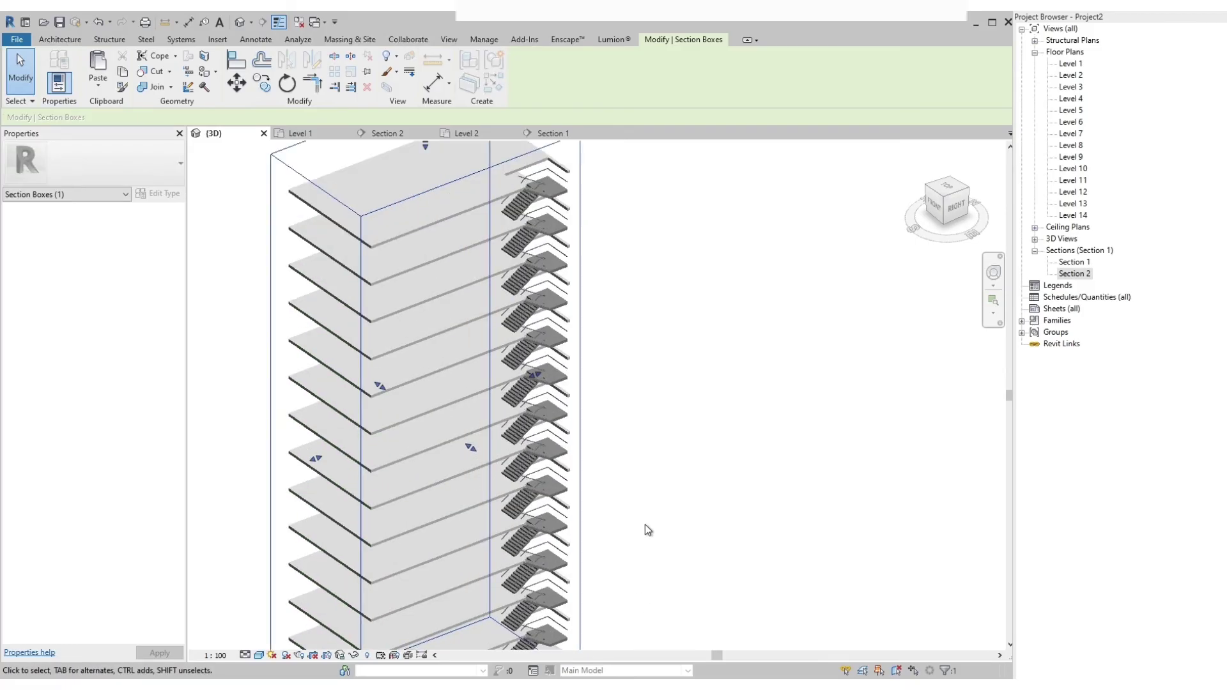
left_click(643, 372)
Refine the section box extent from a new angle so the stair shows through all fourteen slabs.
scroll(641, 362, "down", 3)
middle_click_drag(650, 445, 502, 470, "shift")
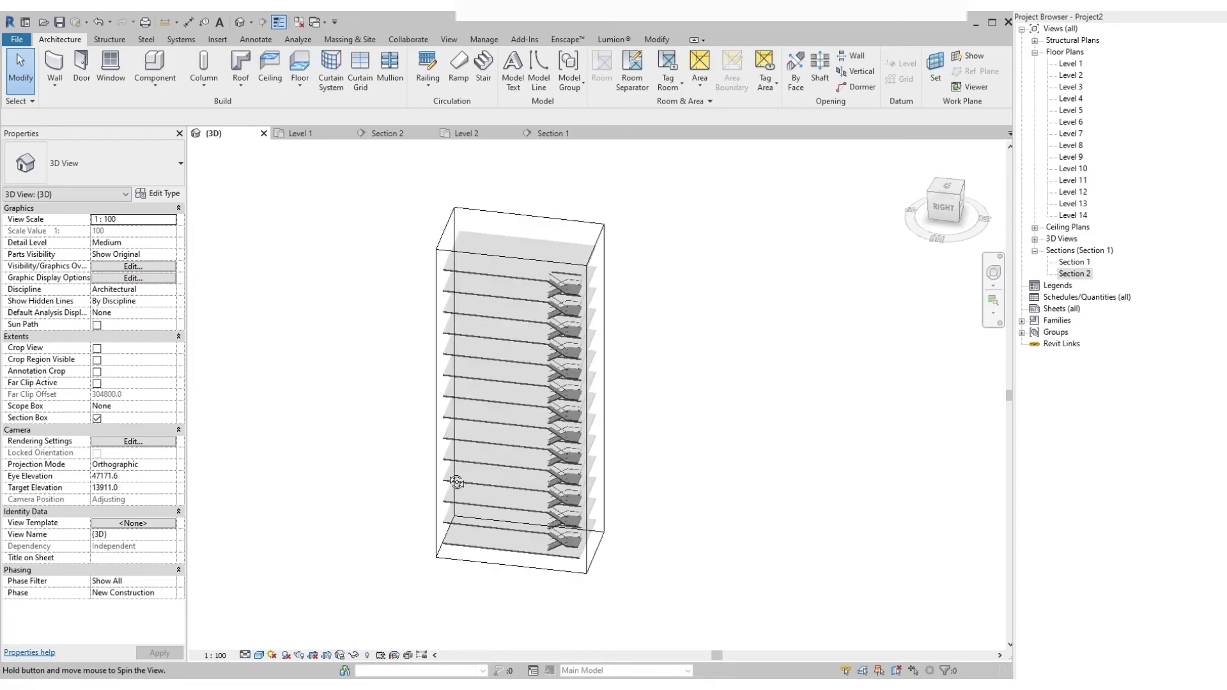
middle_click_drag(433, 427, 419, 405, "shift")
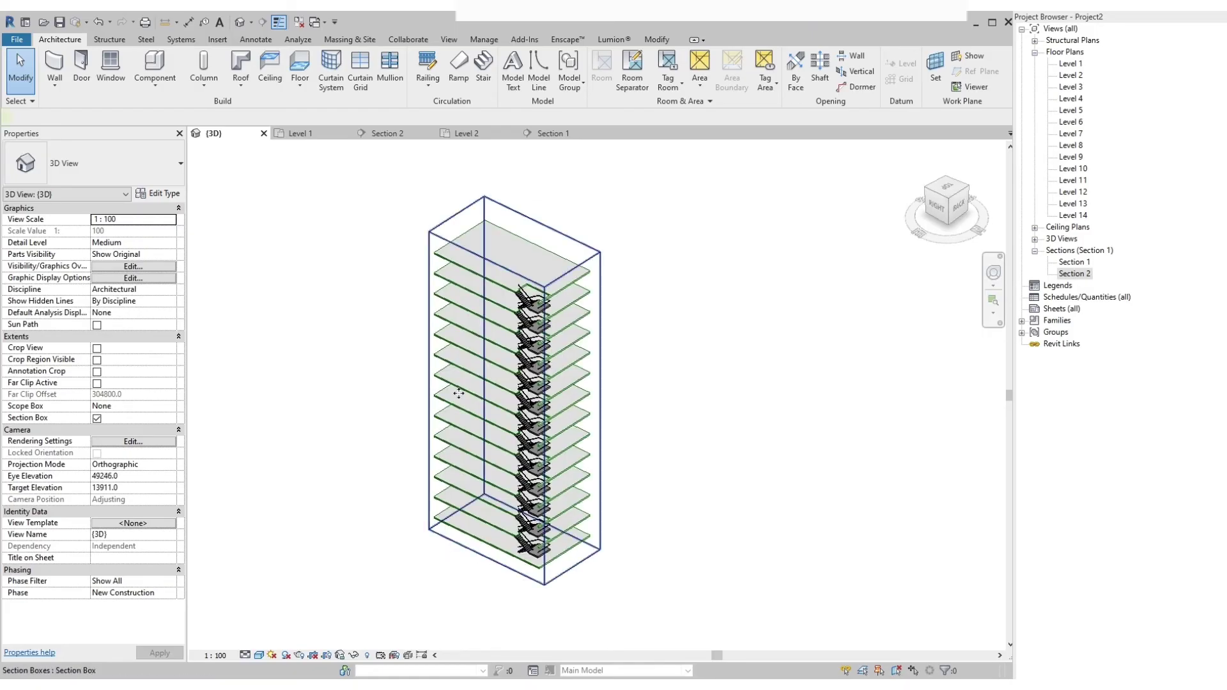
left_click_drag(463, 396, 477, 411)
scroll(478, 410, "up", 2)
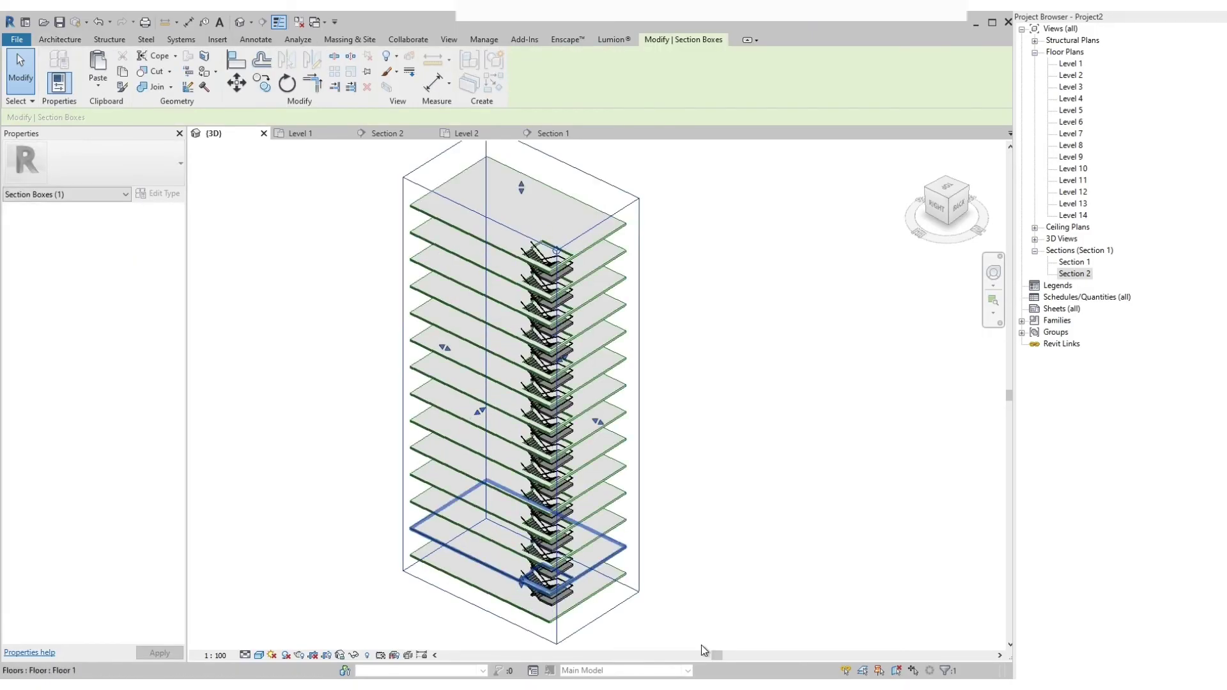
left_click(718, 641)
scroll(389, 605, "up", 5)
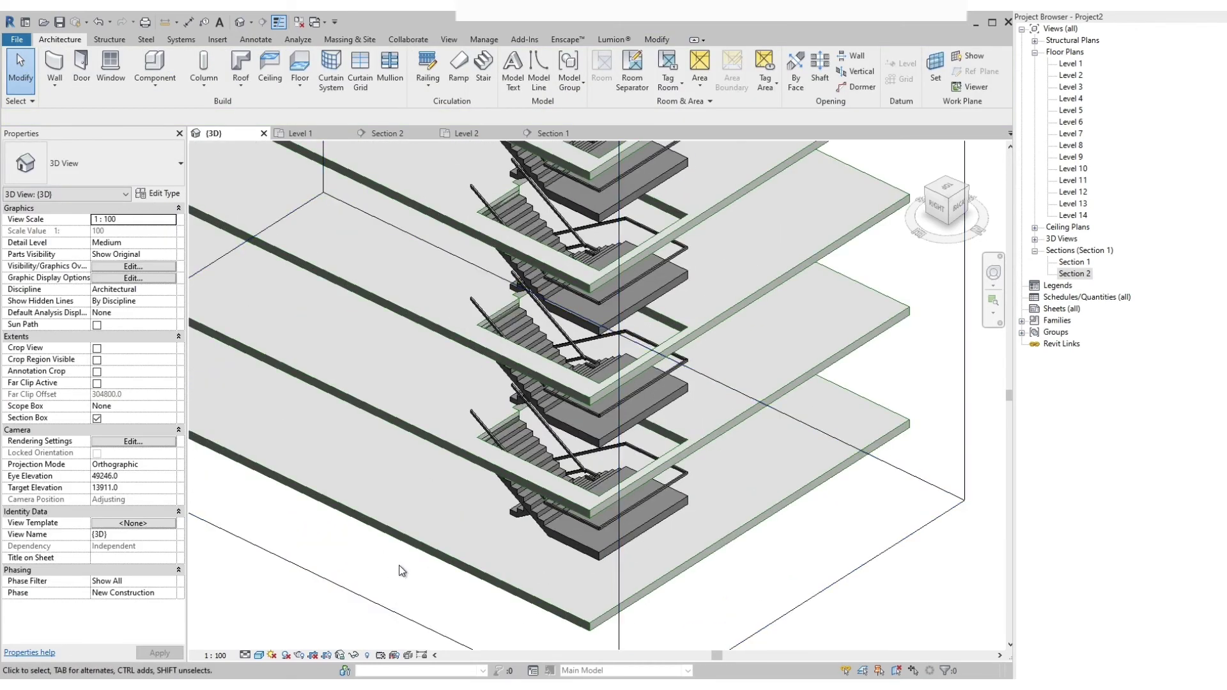
scroll(405, 580, "down", 7)
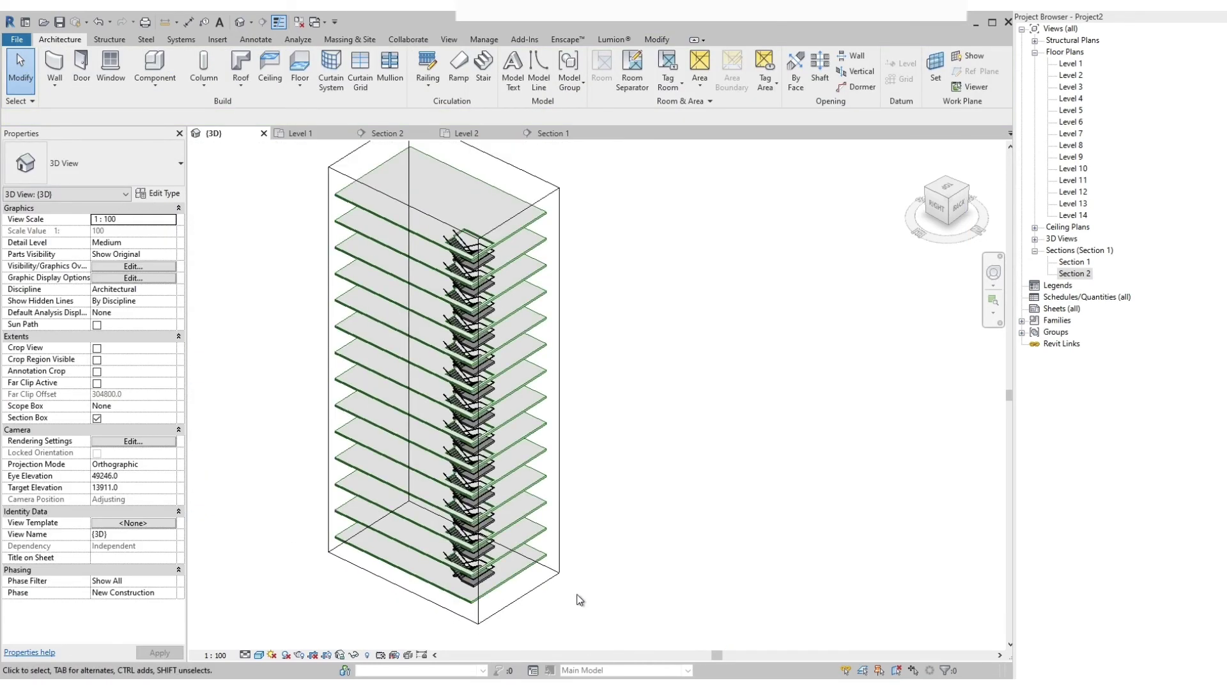
scroll(256, 538, "up", 1)
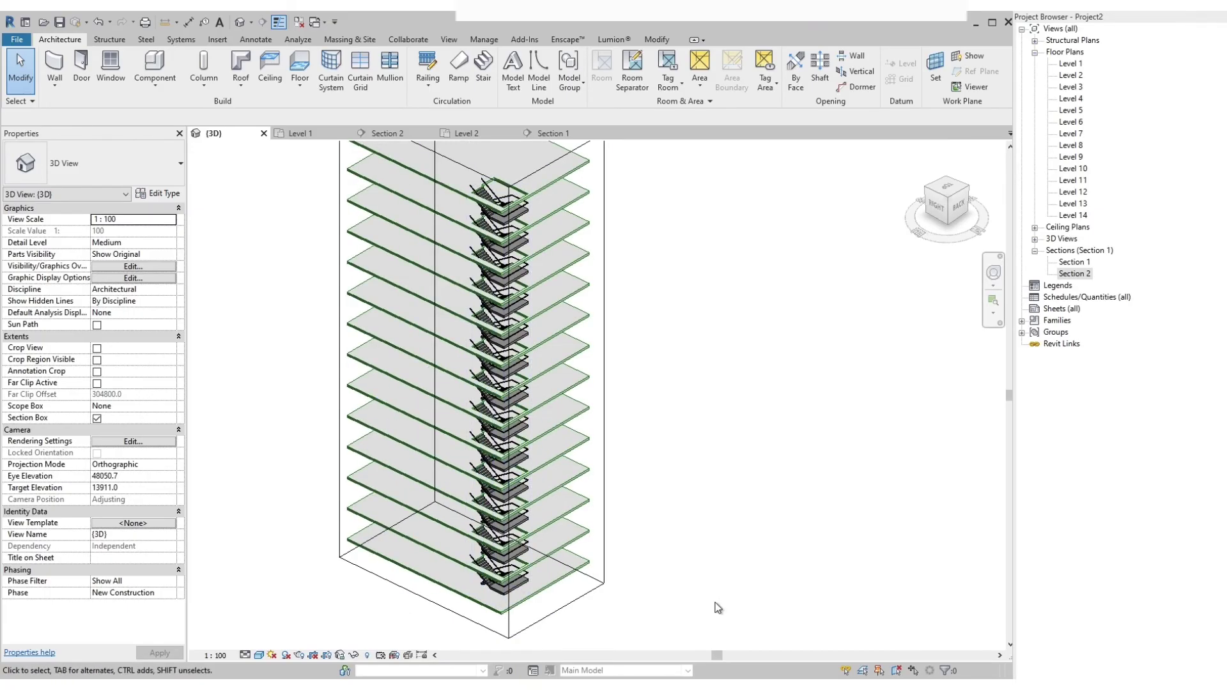
scroll(757, 600, "down", 1)
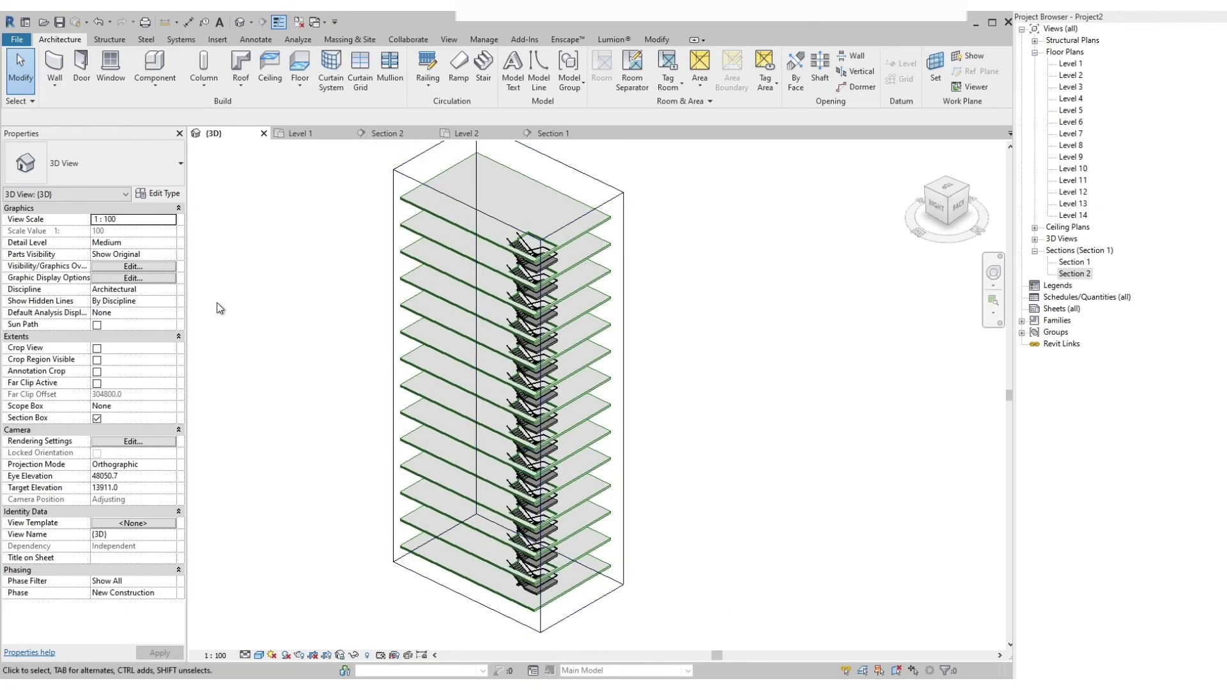
Hide the Section Boxes annotation category in the 3D view's Visibility/Graphics settings.
left_click(113, 266)
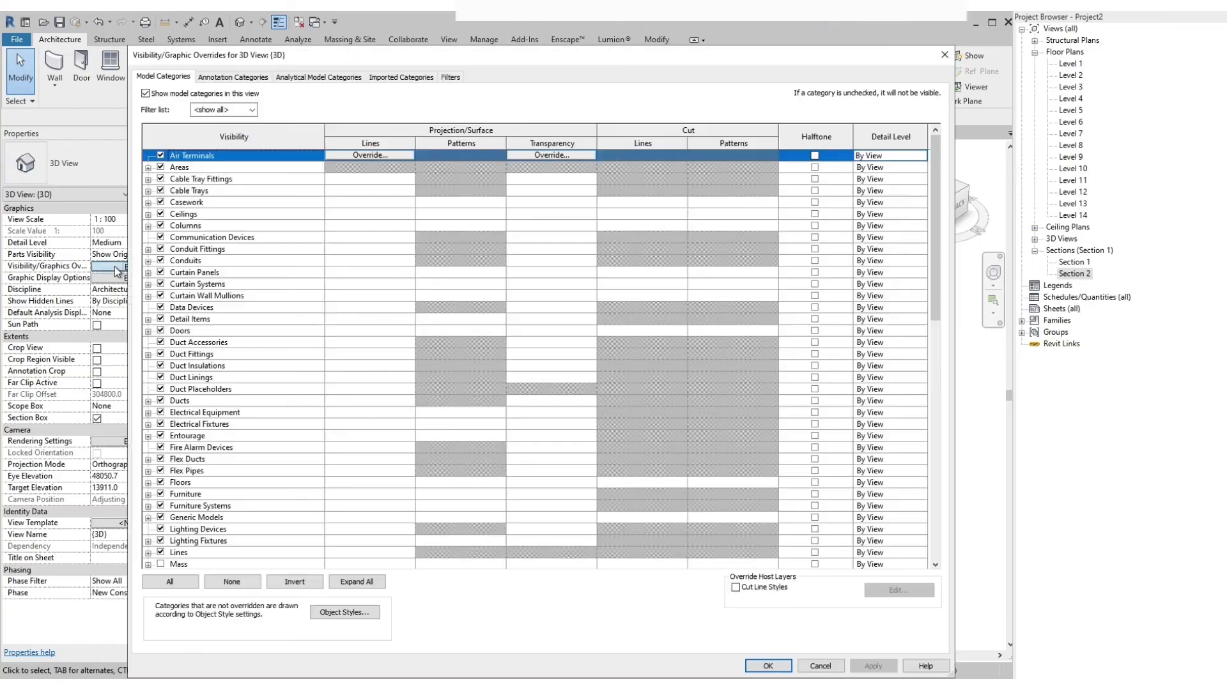
left_click(240, 77)
key("s")
key("e")
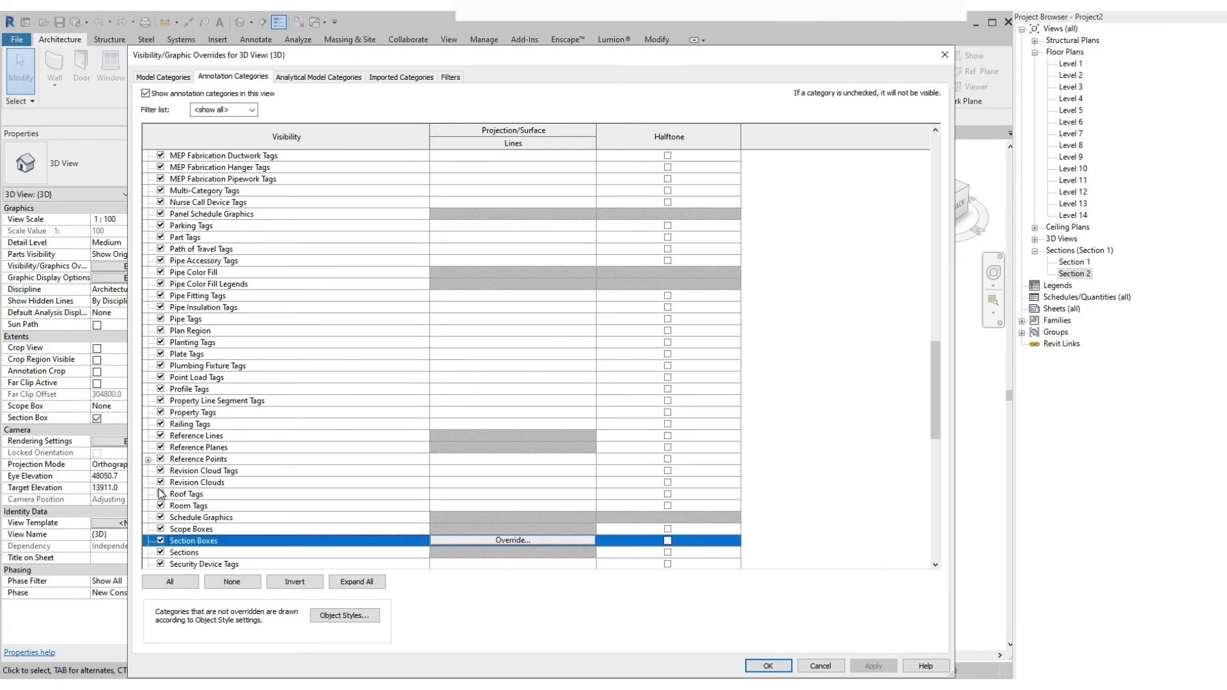
left_click(768, 665)
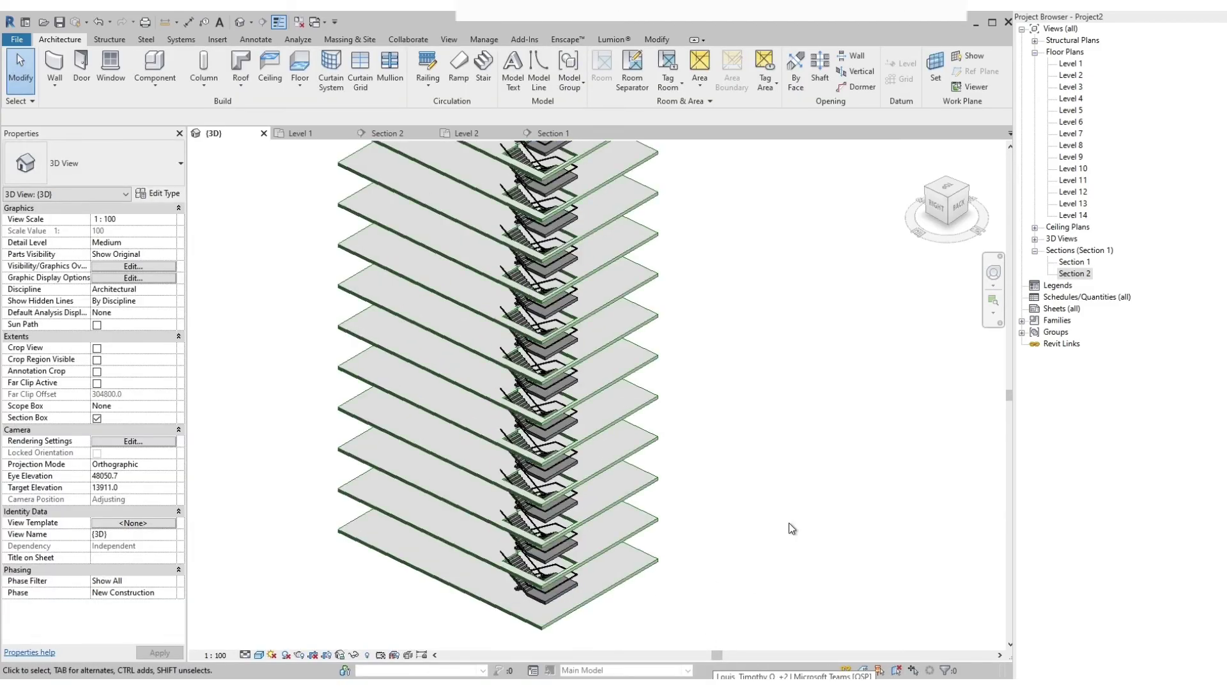
Restore visibility of the Section Boxes annotation category in Visibility/Graphics.
middle_click_drag(736, 544, 645, 523, "shift")
scroll(655, 527, "up", 4)
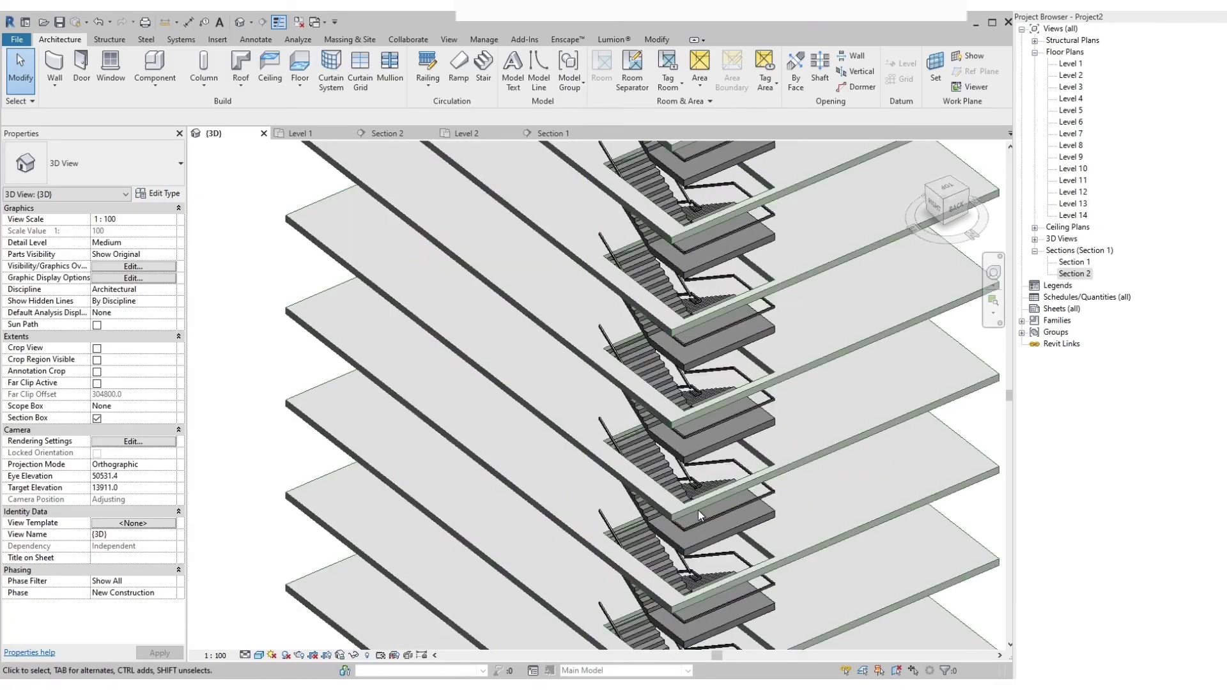
scroll(469, 516, "down", 2)
scroll(469, 516, "down", 3)
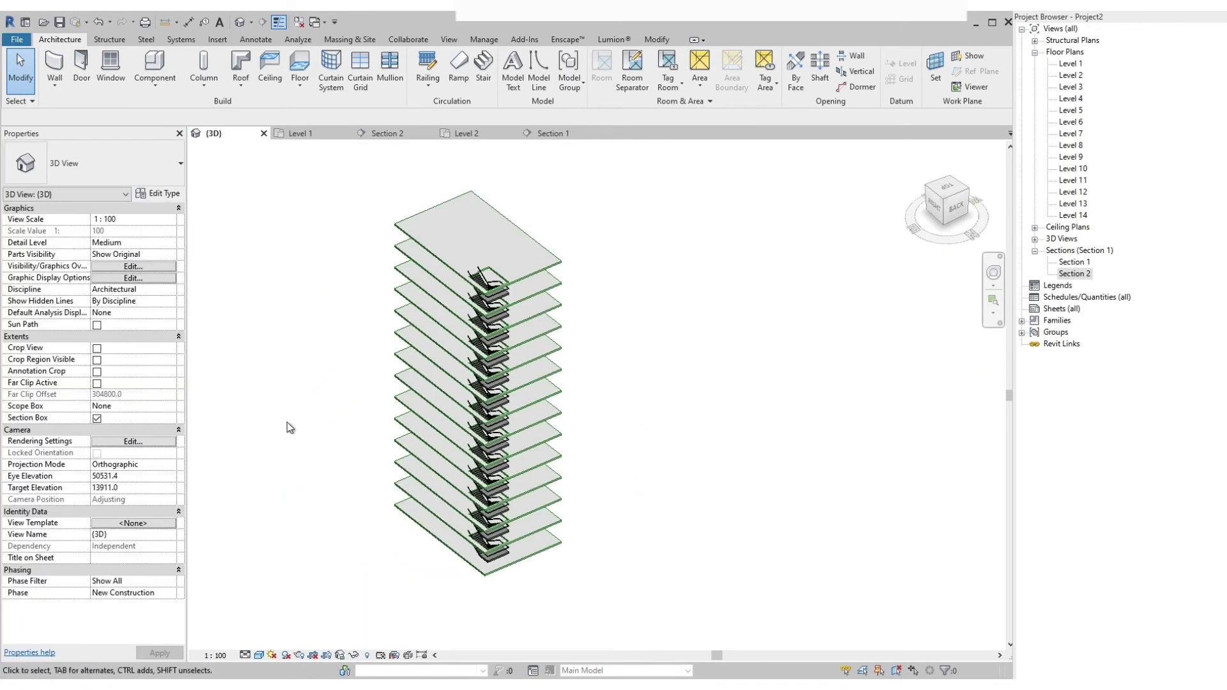
key("g")
left_click(233, 77)
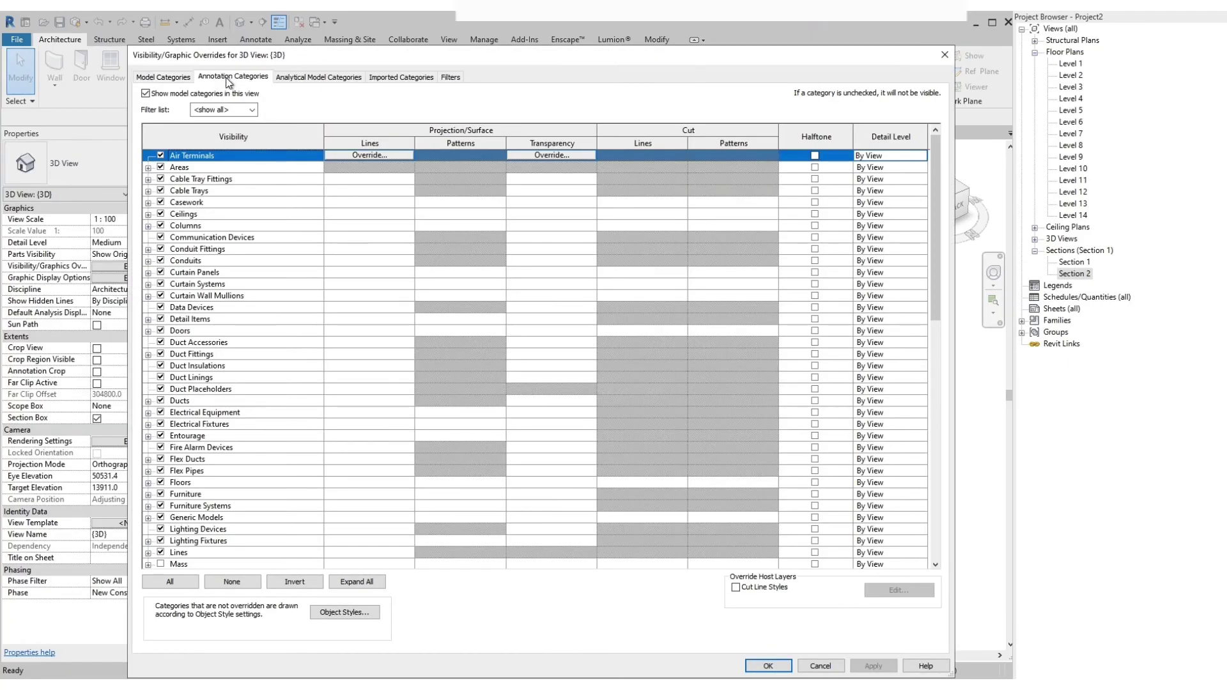
left_click(262, 389)
type("se")
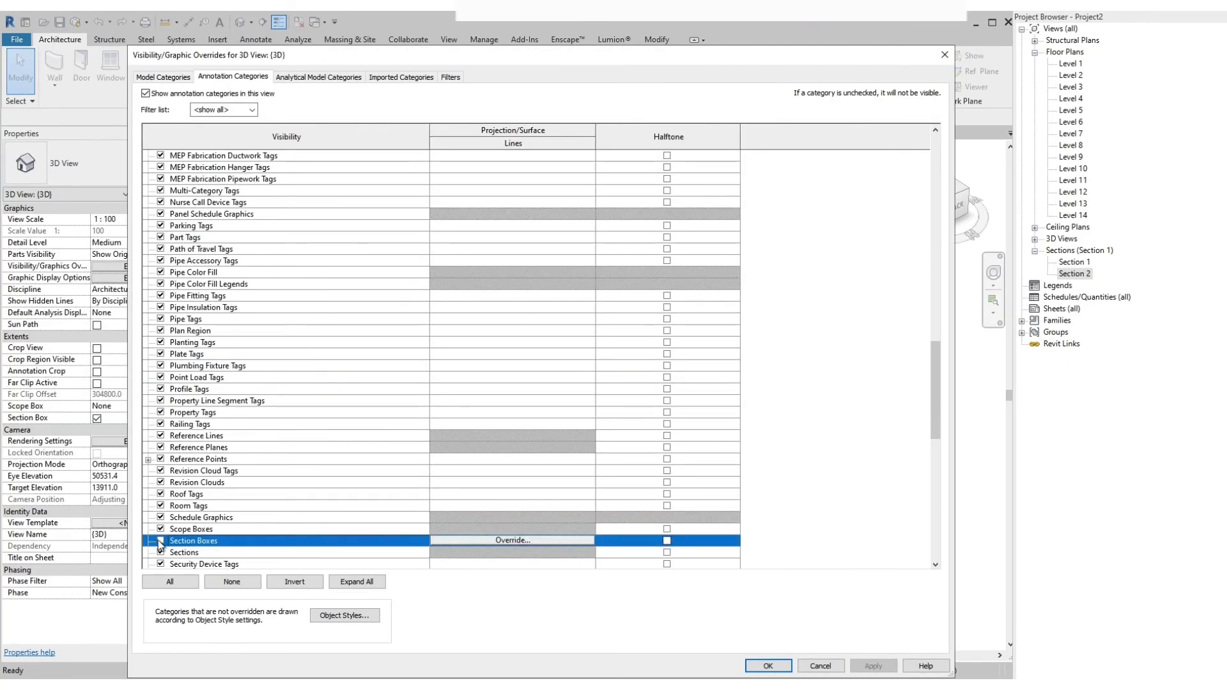
left_click(767, 668)
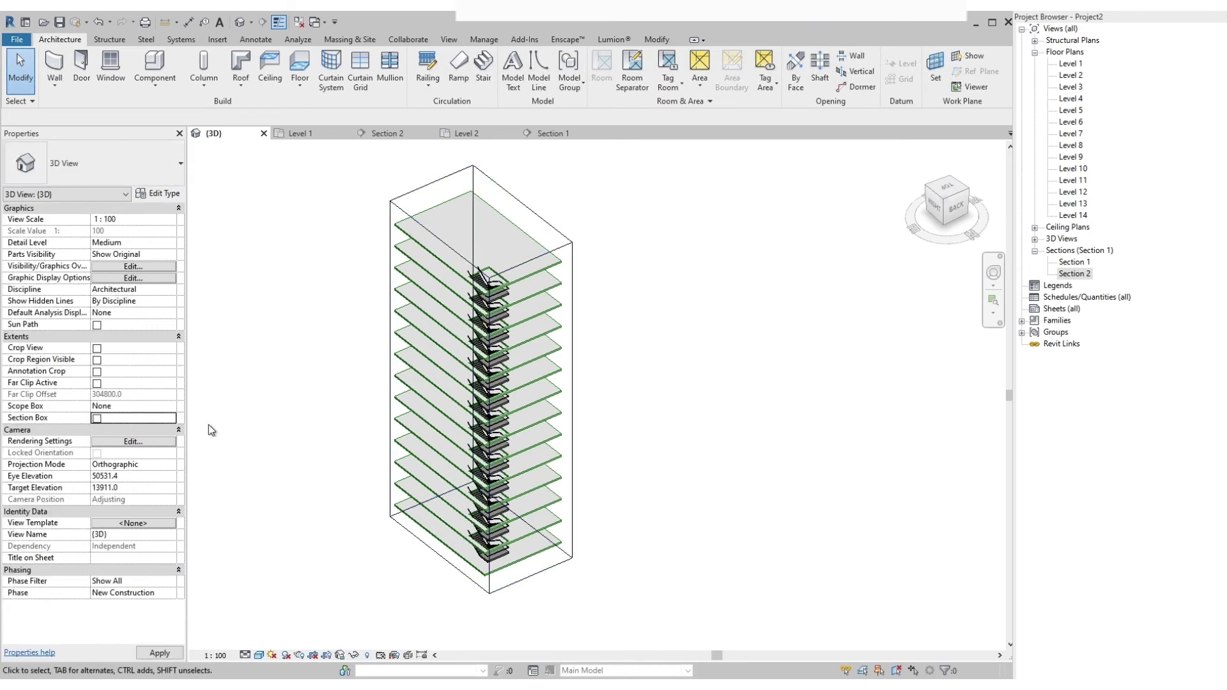
Turn the section box back on and extend its boundary across the floor slabs.
left_click(97, 419)
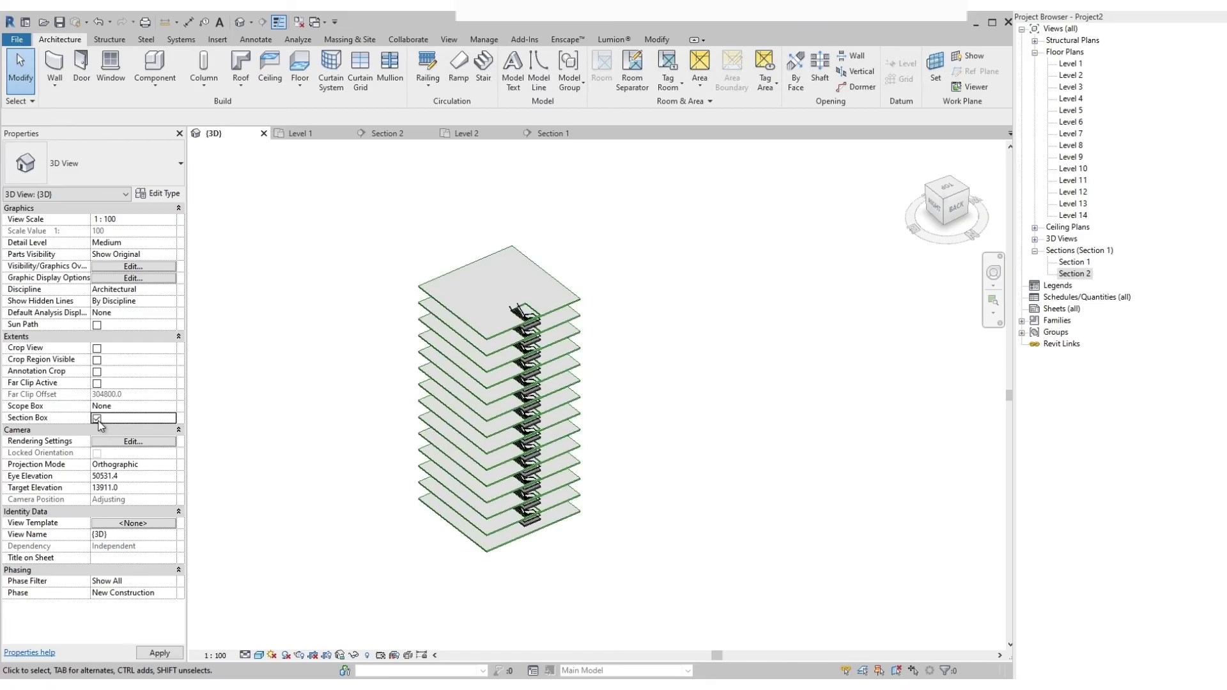
left_click(590, 369)
left_click_drag(591, 379, 553, 376)
middle_click_drag(614, 405, 318, 438, "shift")
scroll(523, 448, "up", 5)
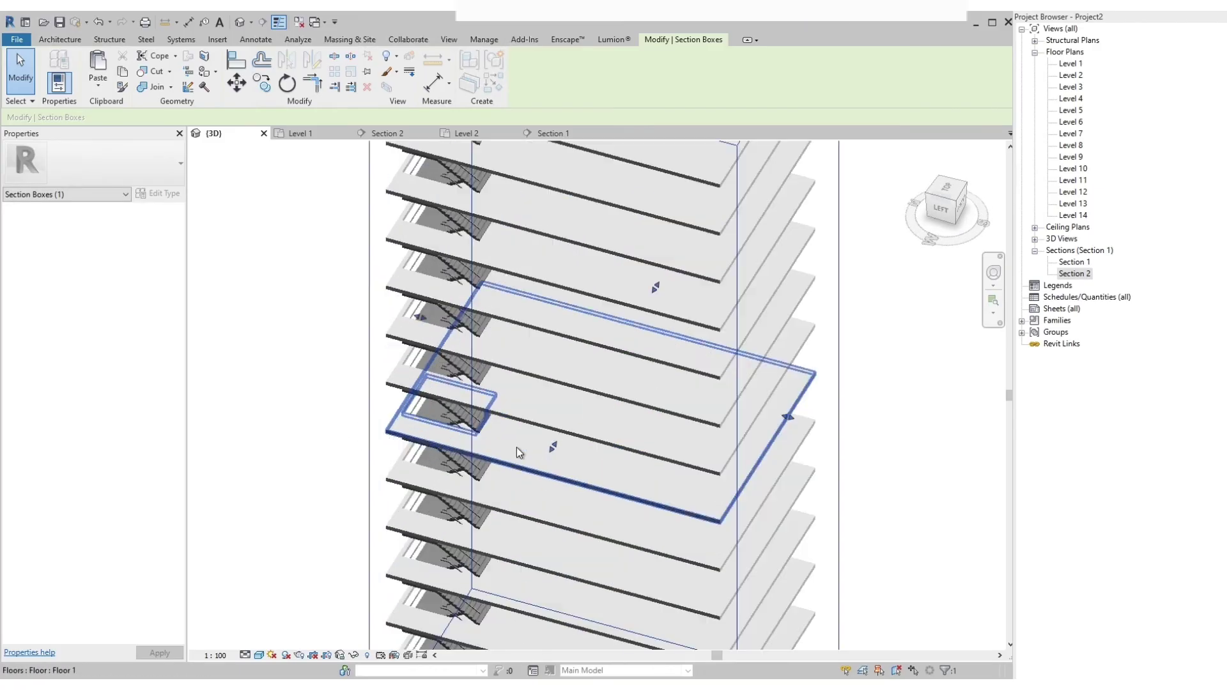
left_click_drag(551, 447, 557, 450)
scroll(558, 451, "down", 5)
middle_click_drag(446, 487, 440, 444, "shift")
left_click(439, 425)
Hide the Section Boxes annotation category via VG, then switch to the isometric ViewCube view.
key("v")
key("g")
left_click(233, 77)
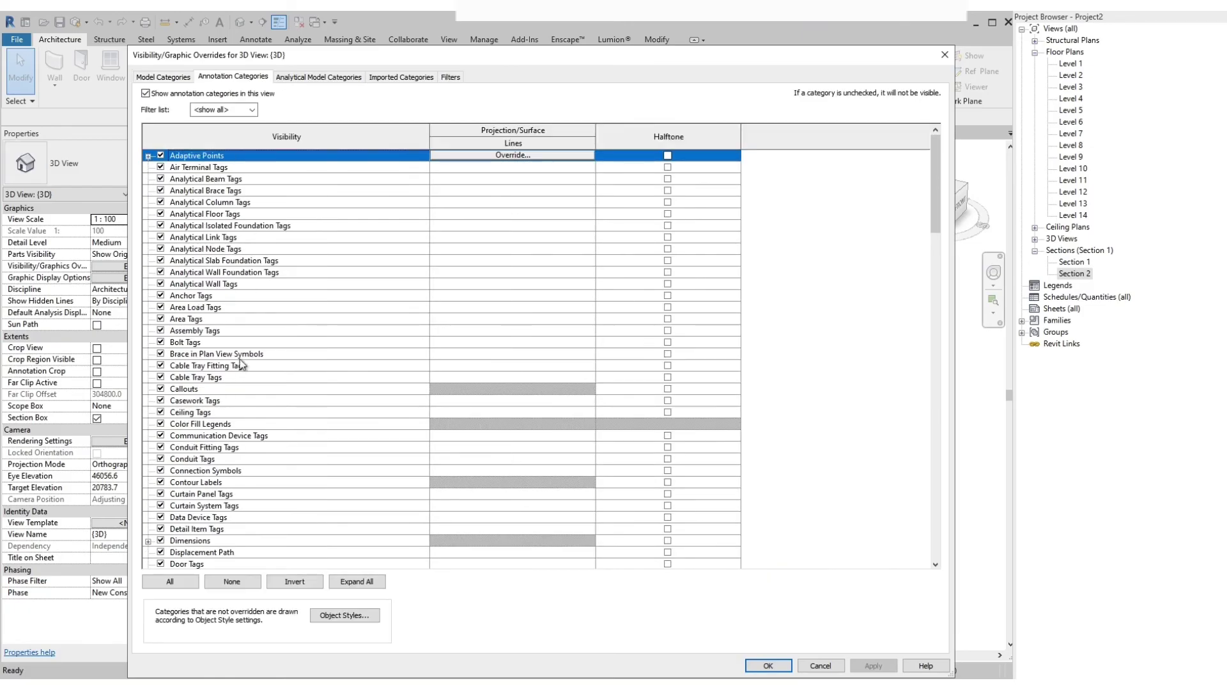
type("sec")
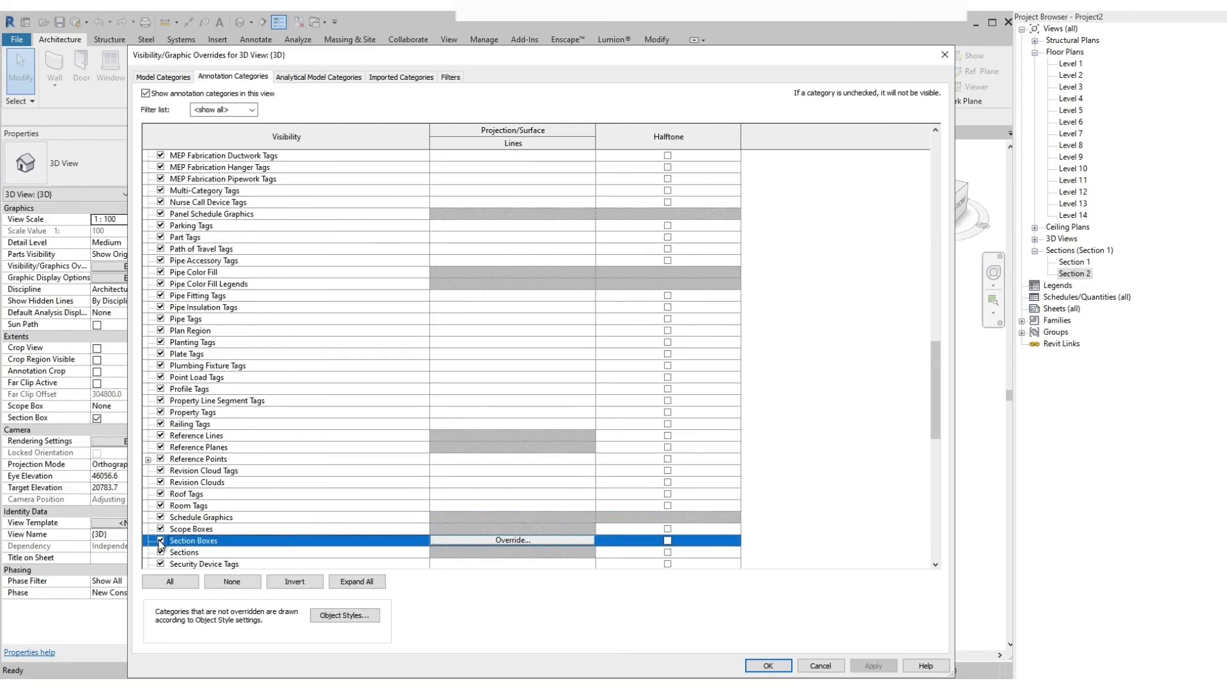
left_click(766, 665)
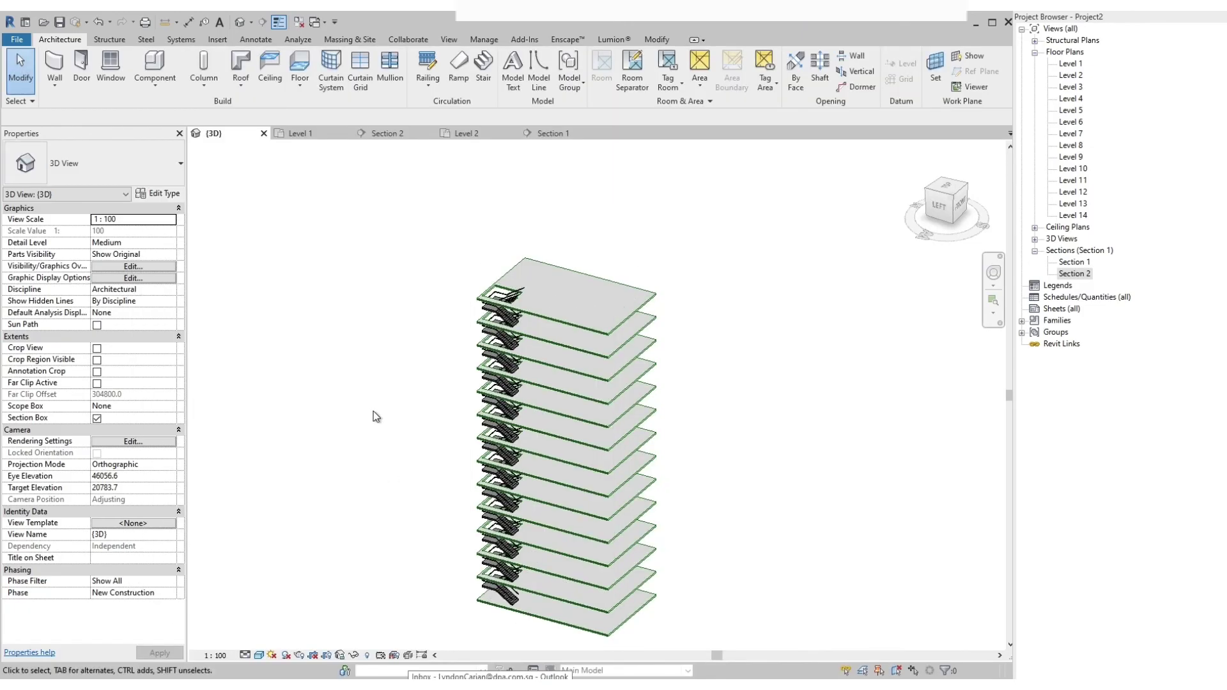
scroll(416, 383, "down", 4)
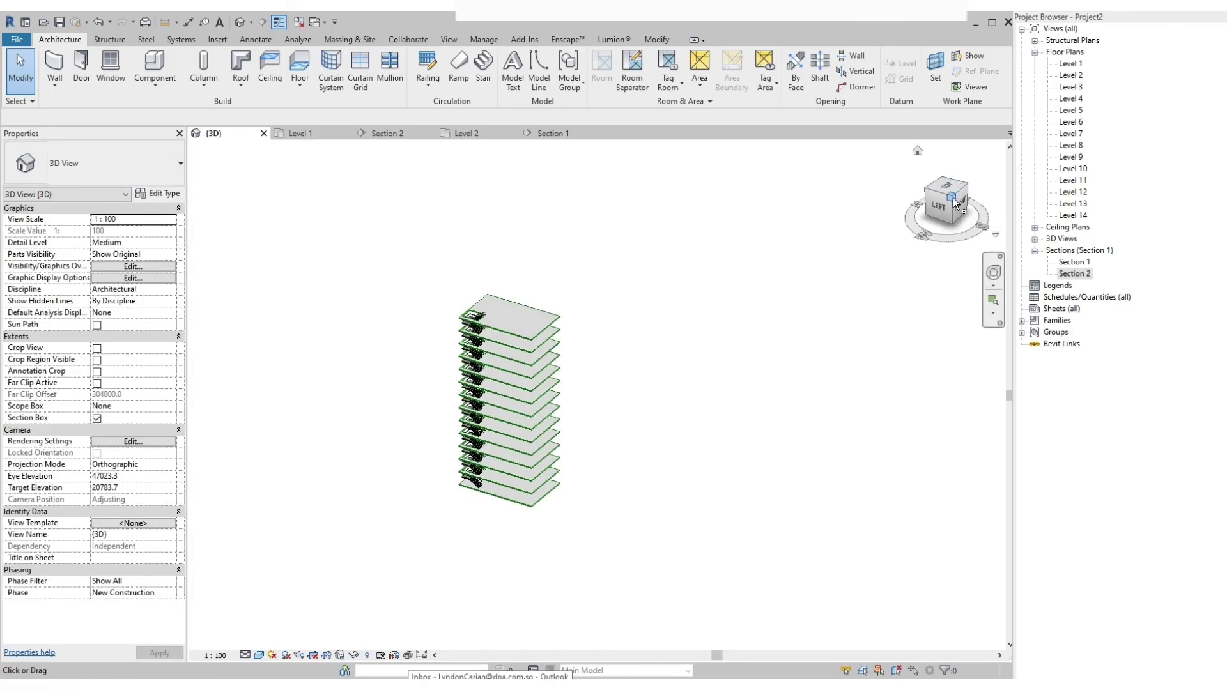
left_click(952, 198)
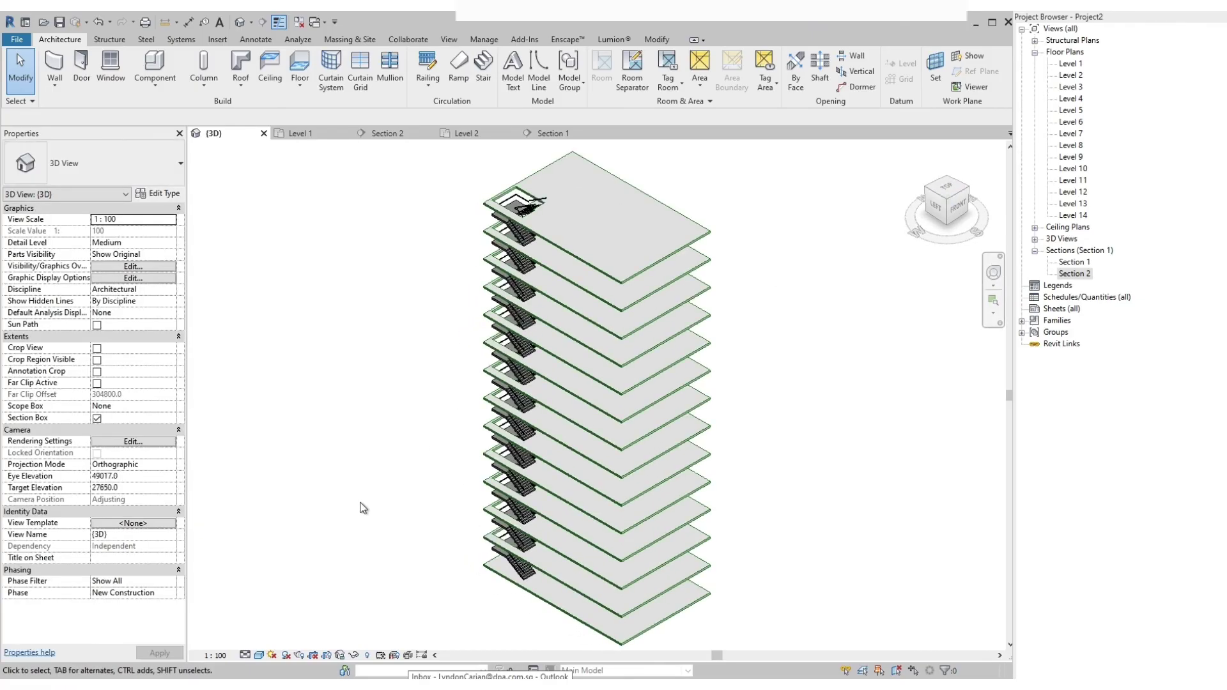
scroll(359, 508, "up", 1)
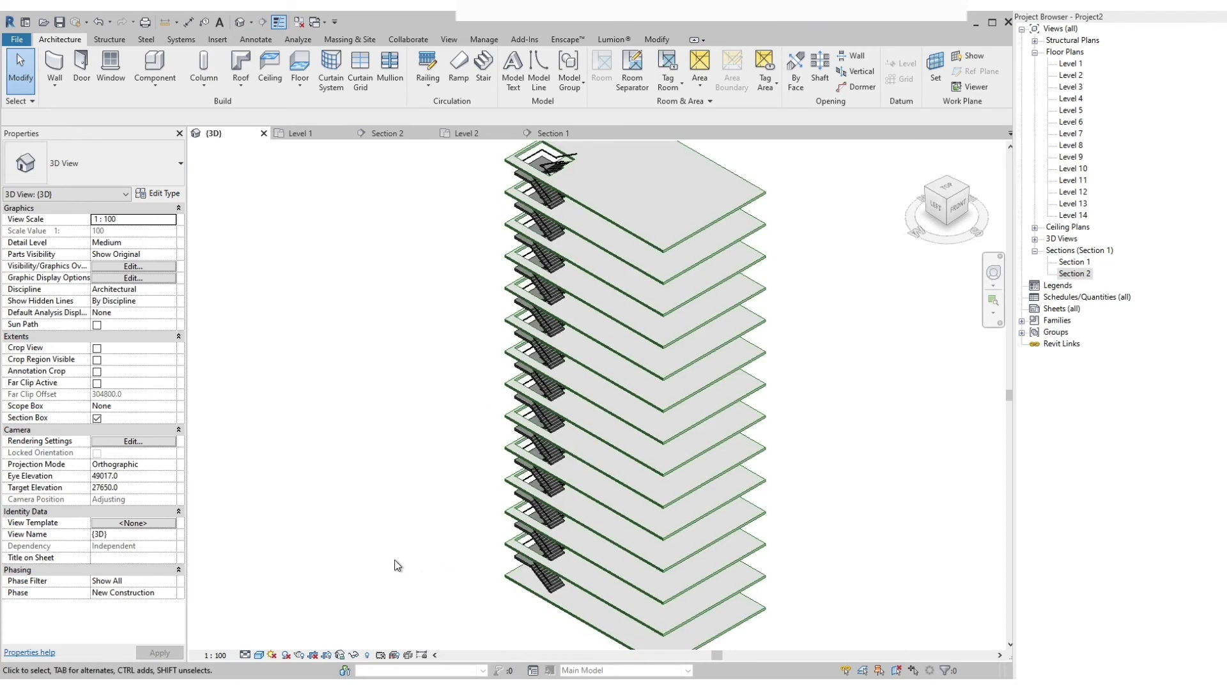
scroll(373, 576, "down", 1)
Set a 50% surface transparency override on the Floors model category.
key("v")
key("v")
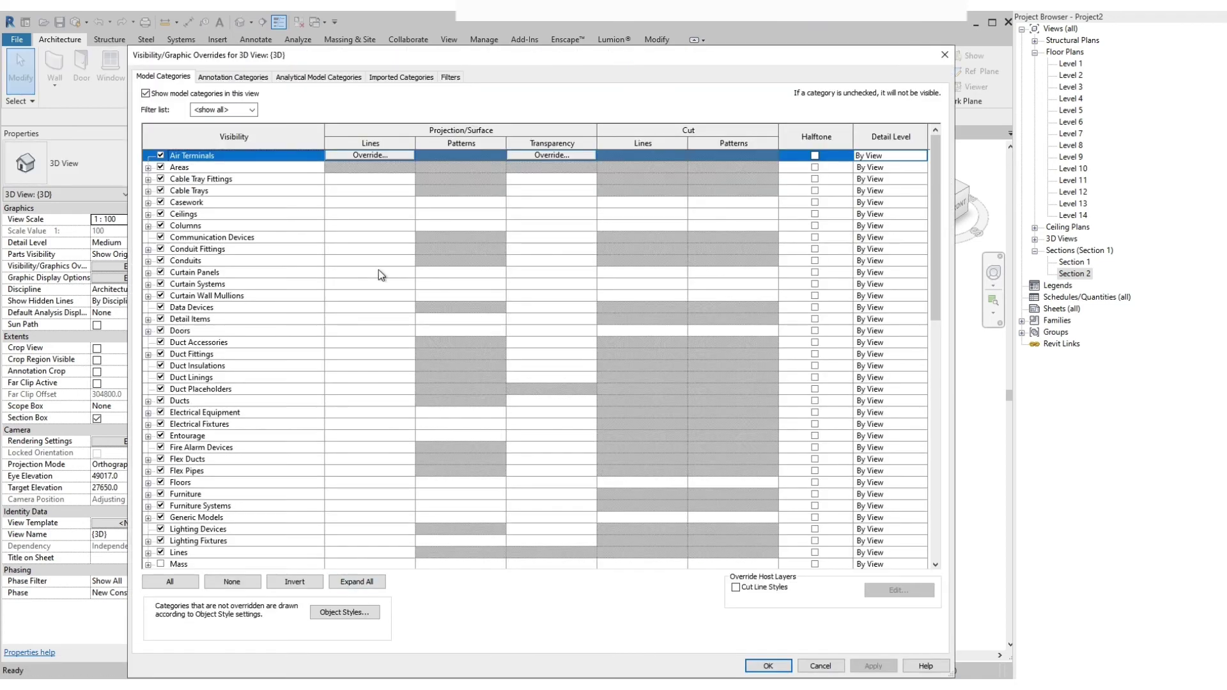
left_click(202, 231)
key("f")
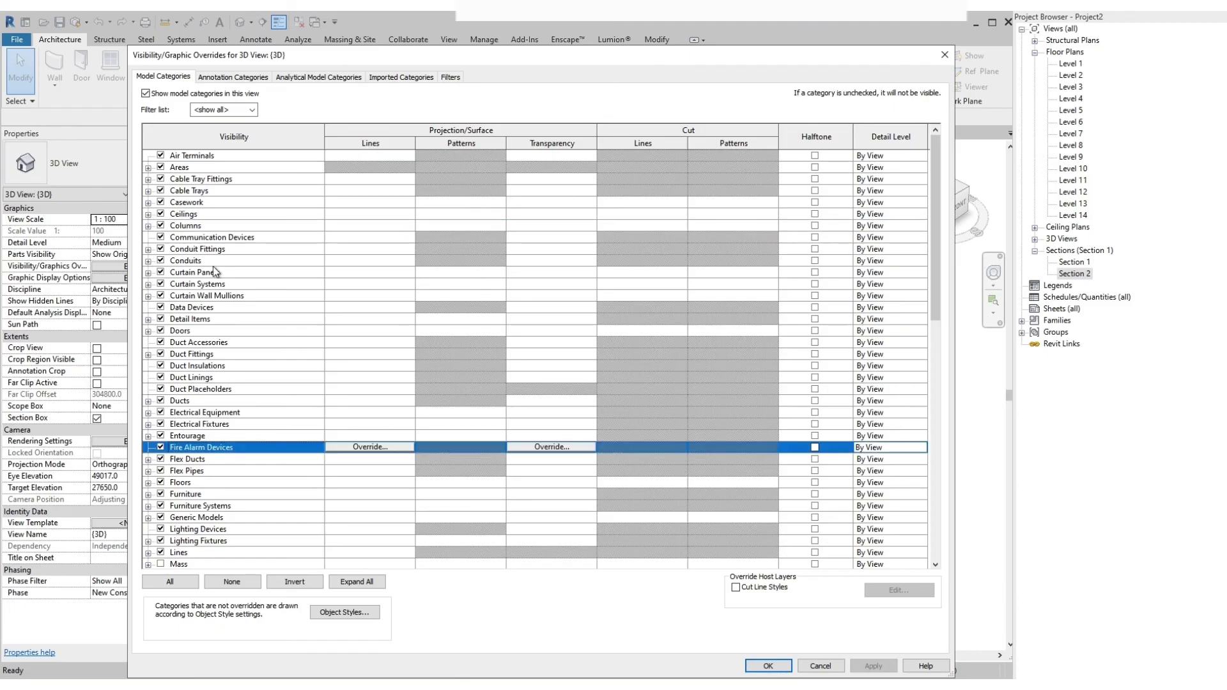
left_click(193, 482)
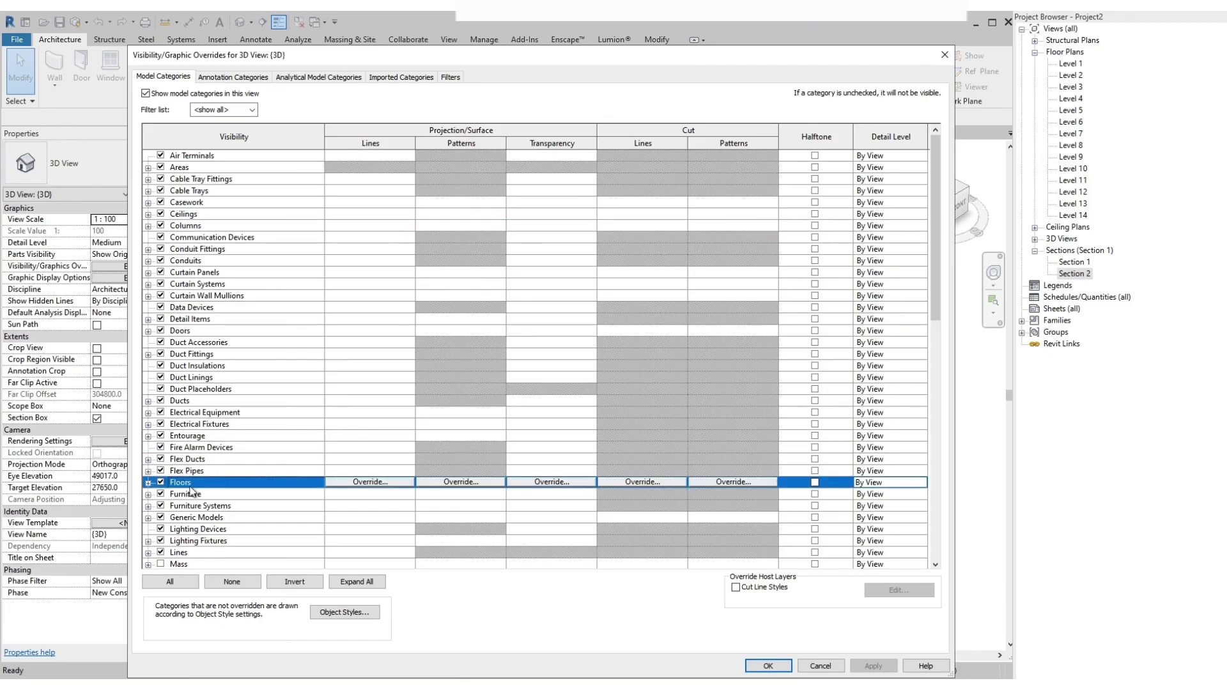
left_click(148, 484)
left_click(149, 482)
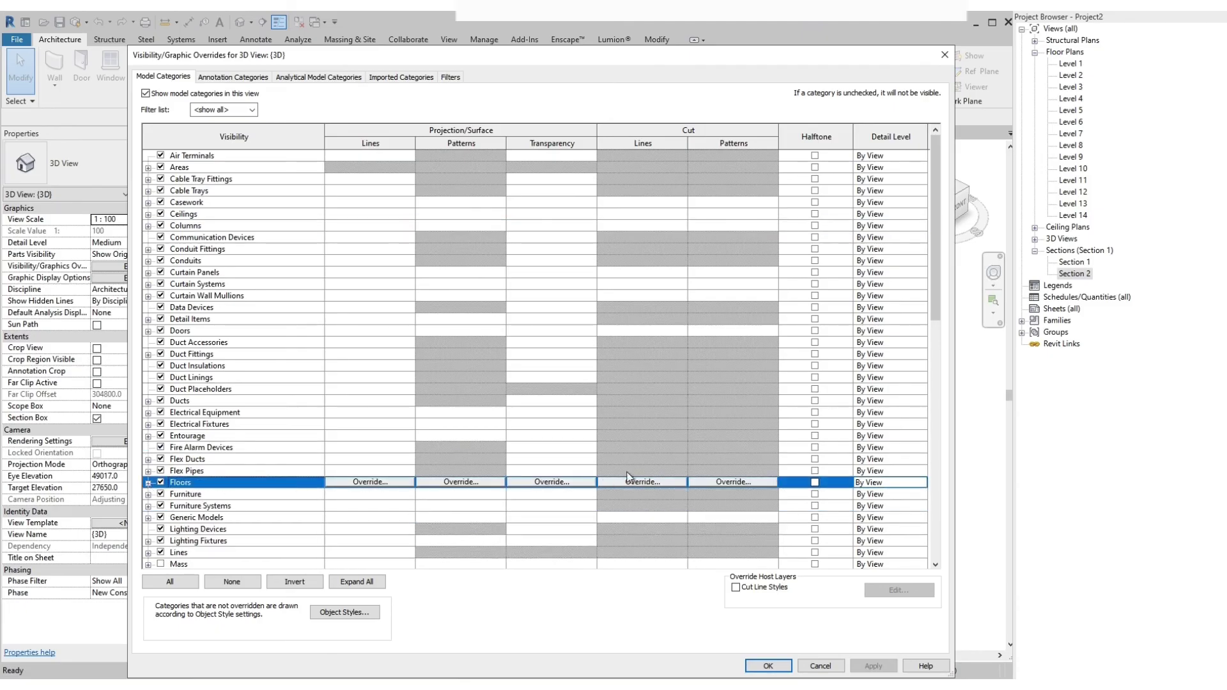
left_click(576, 483)
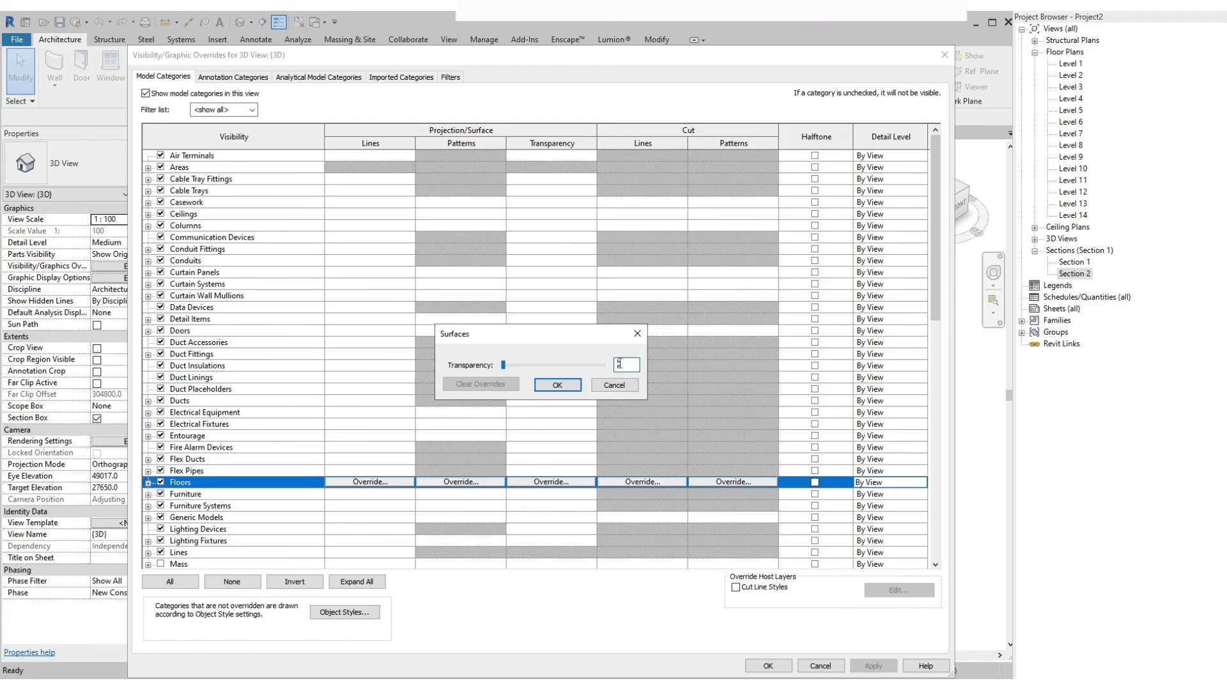
left_click(557, 385)
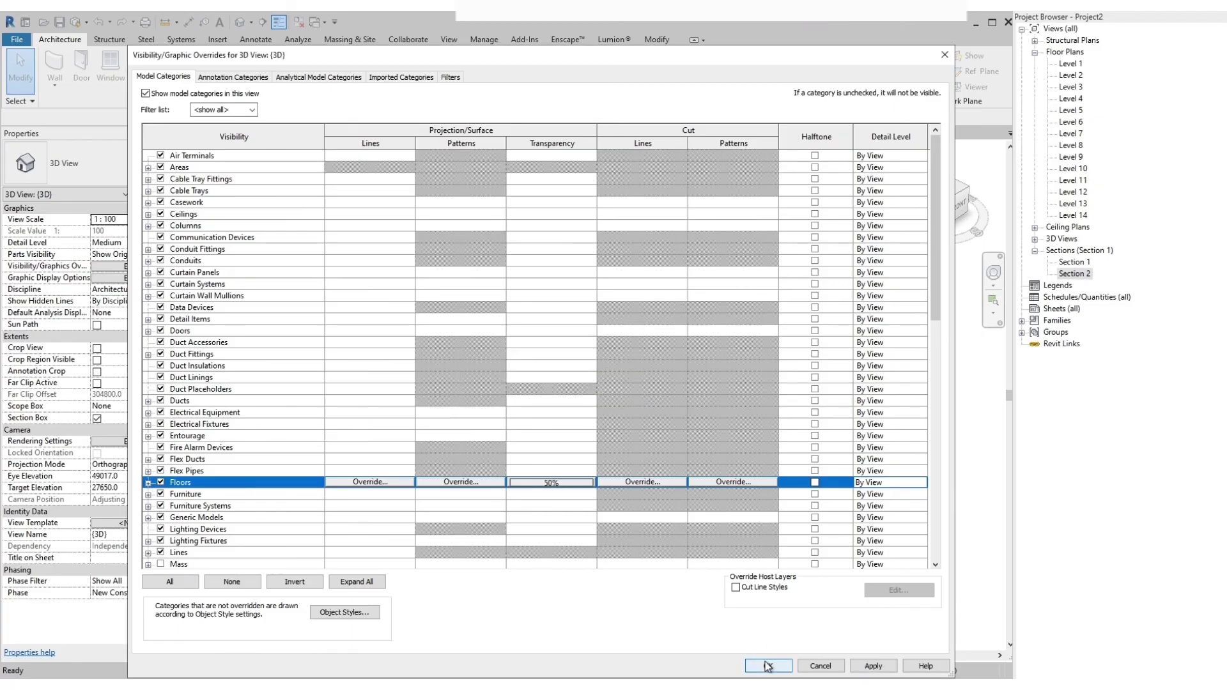
left_click(767, 667)
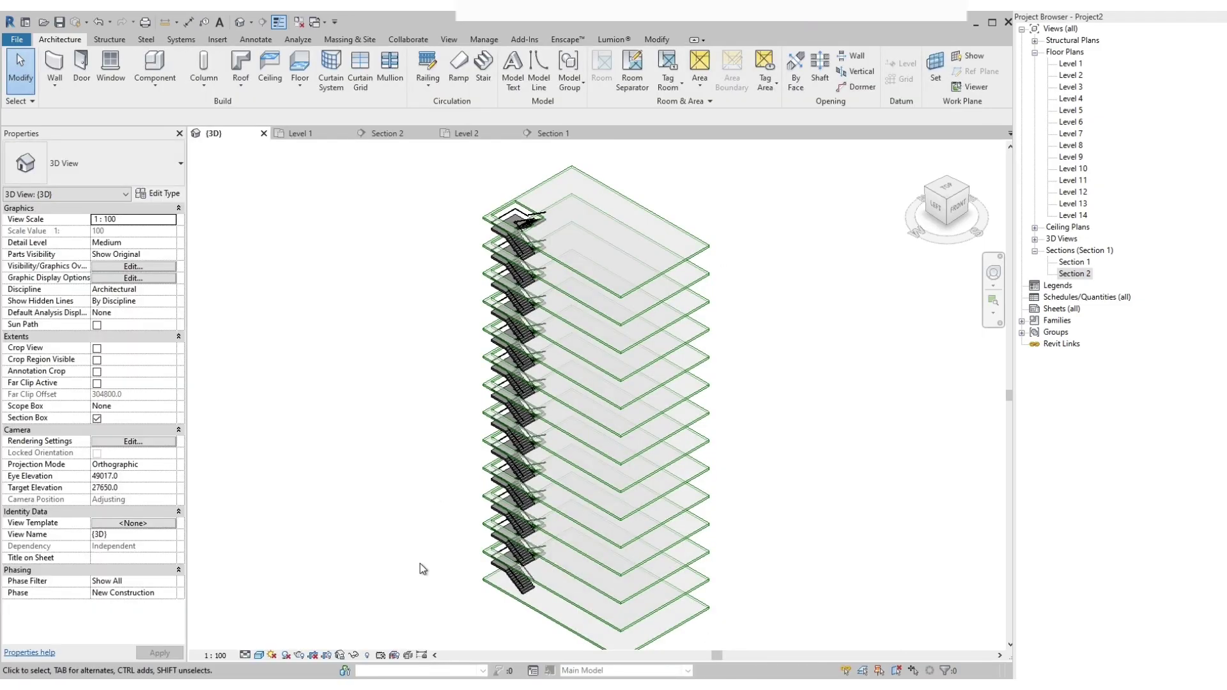
Zoom and pan to view the stair through the transparent floor slabs.
scroll(420, 562, "up", 3)
scroll(474, 619, "up", 3)
scroll(755, 503, "up", 2)
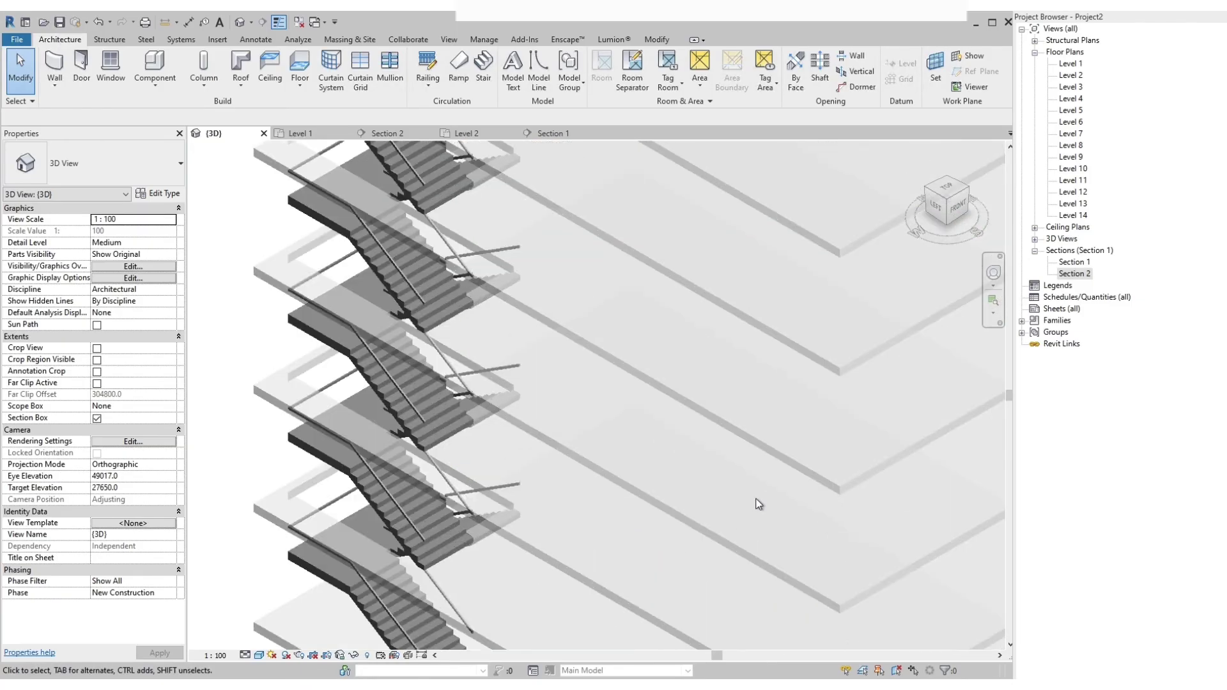
scroll(608, 534, "down", 3)
scroll(339, 558, "down", 3)
scroll(343, 558, "down", 2)
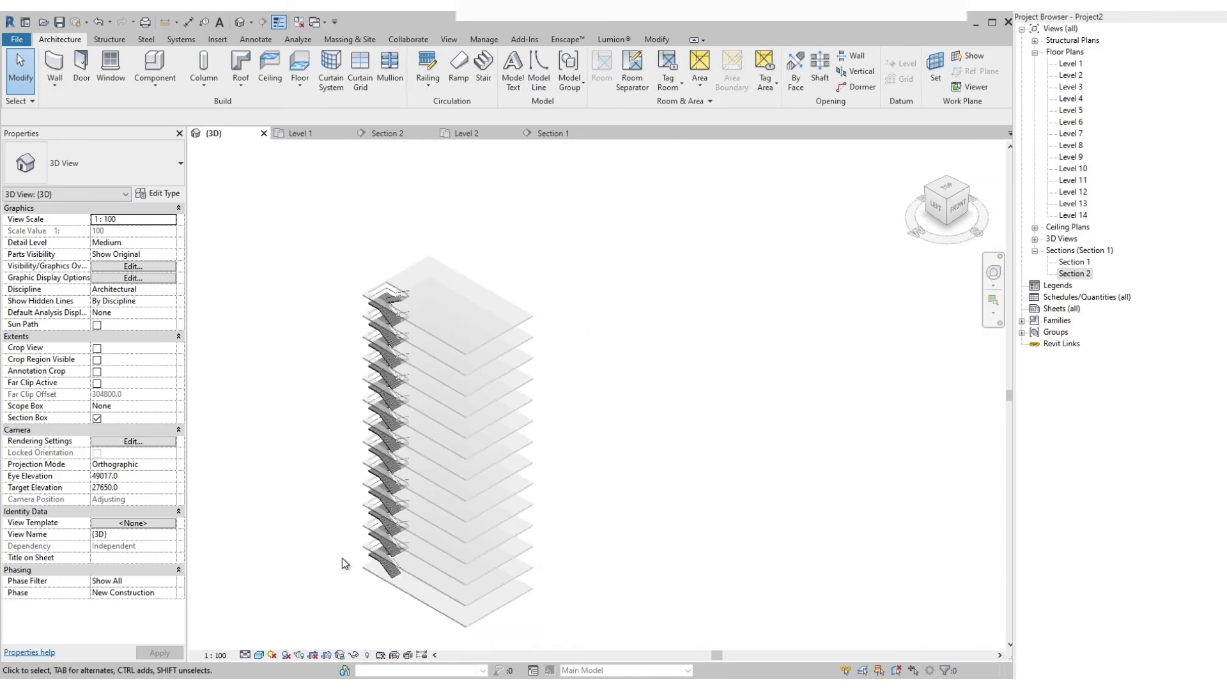
scroll(312, 541, "up", 1)
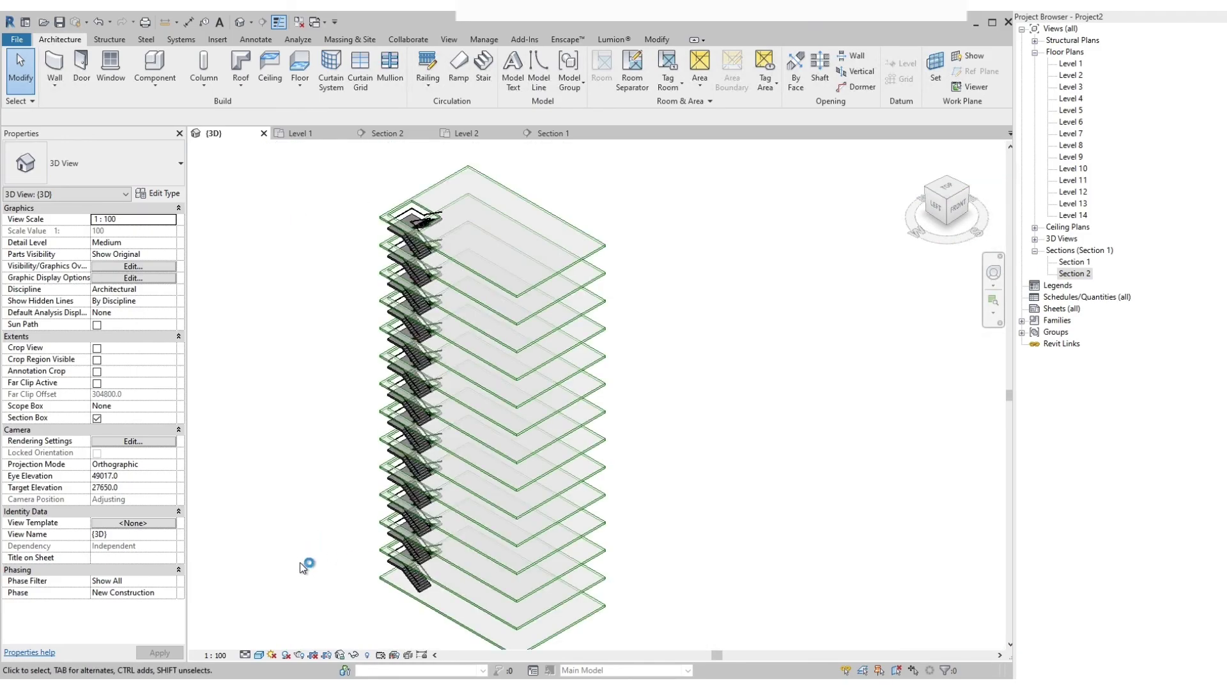
middle_click_drag(235, 613, 269, 591)
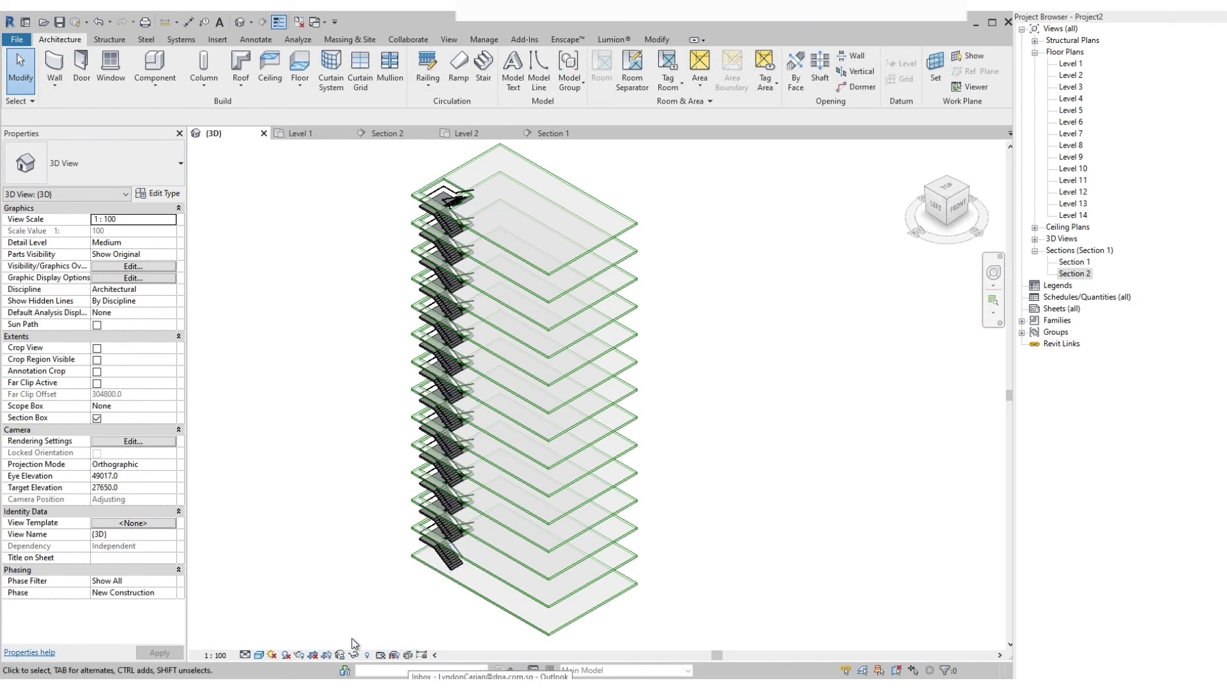
Turn off the Floors model category in the 3D view's Visibility/Graphics settings.
key("v")
key("g")
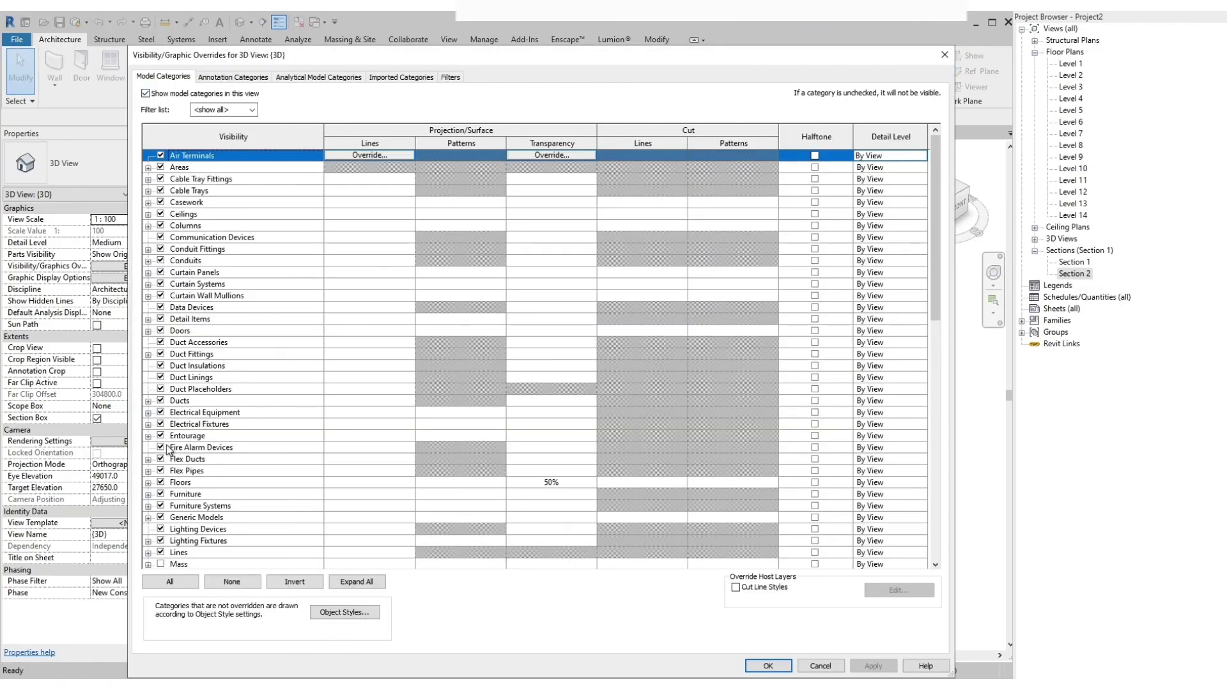
left_click(160, 483)
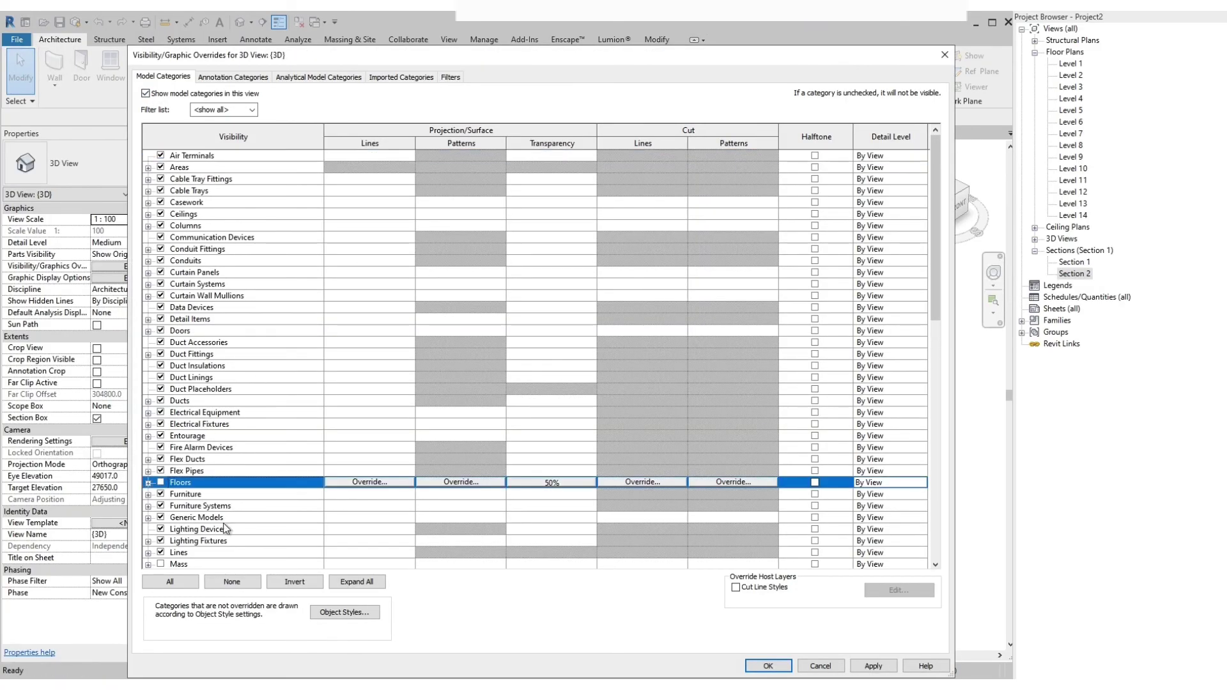
left_click(768, 666)
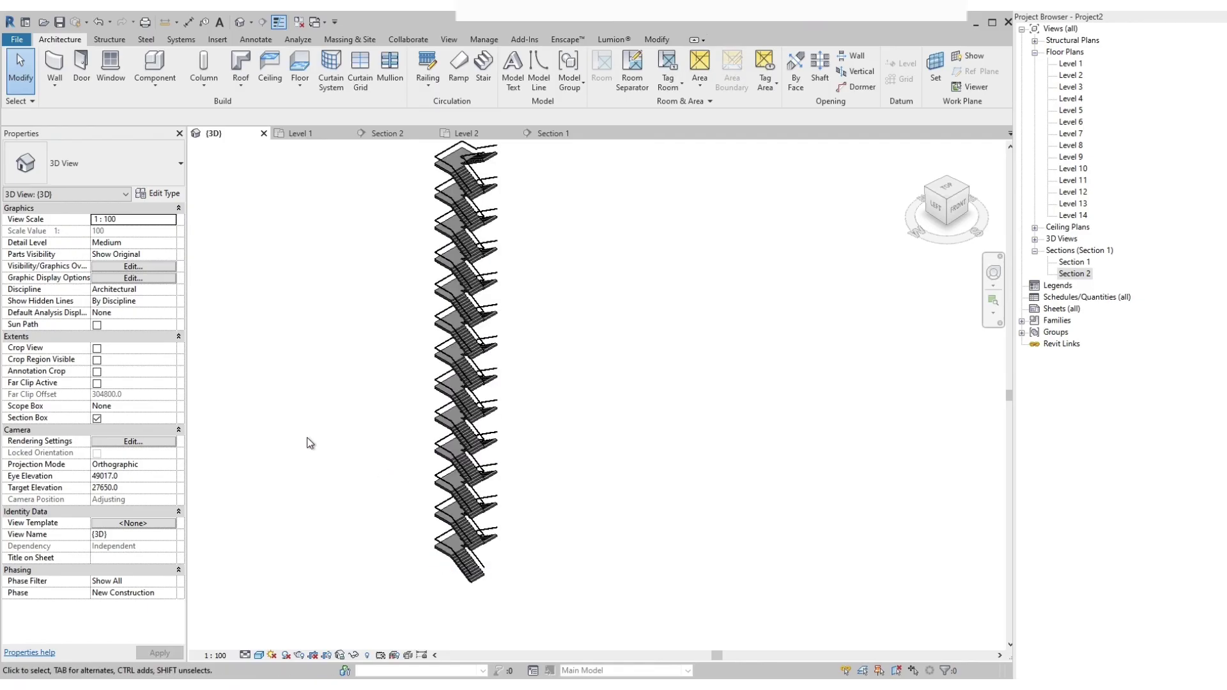
Pan, zoom and orbit to inspect the U-shaped stair flights without the floors.
middle_click_drag(563, 409, 585, 451)
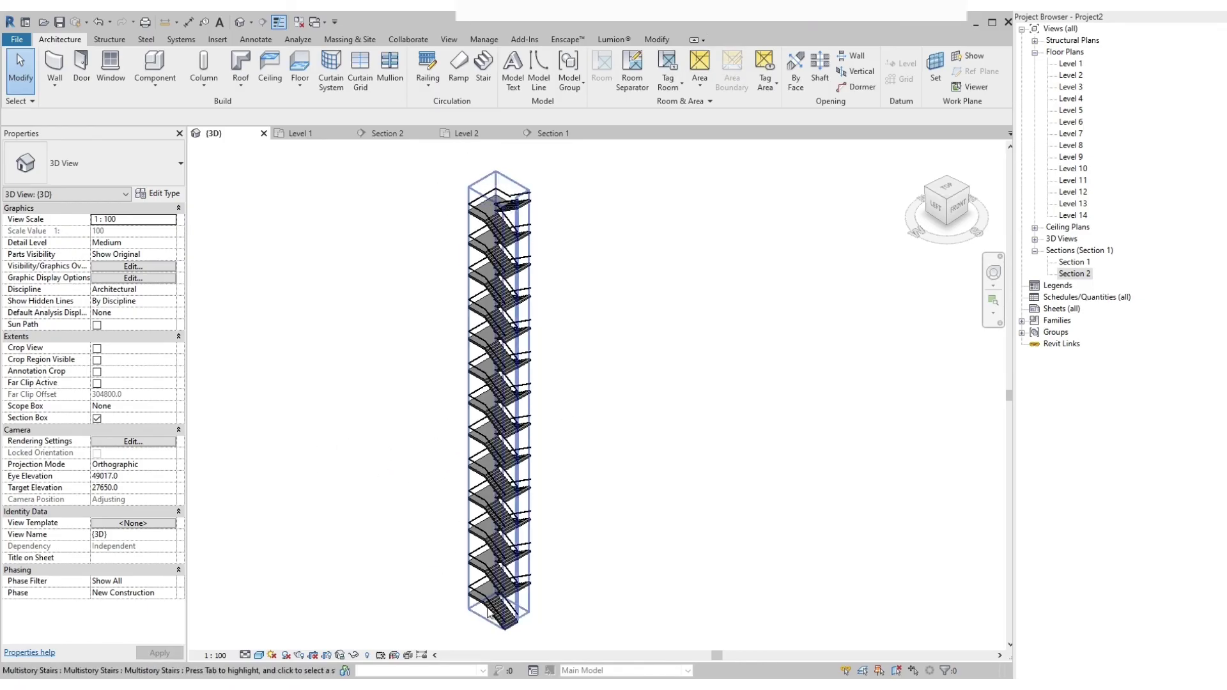
scroll(441, 584, "up", 3)
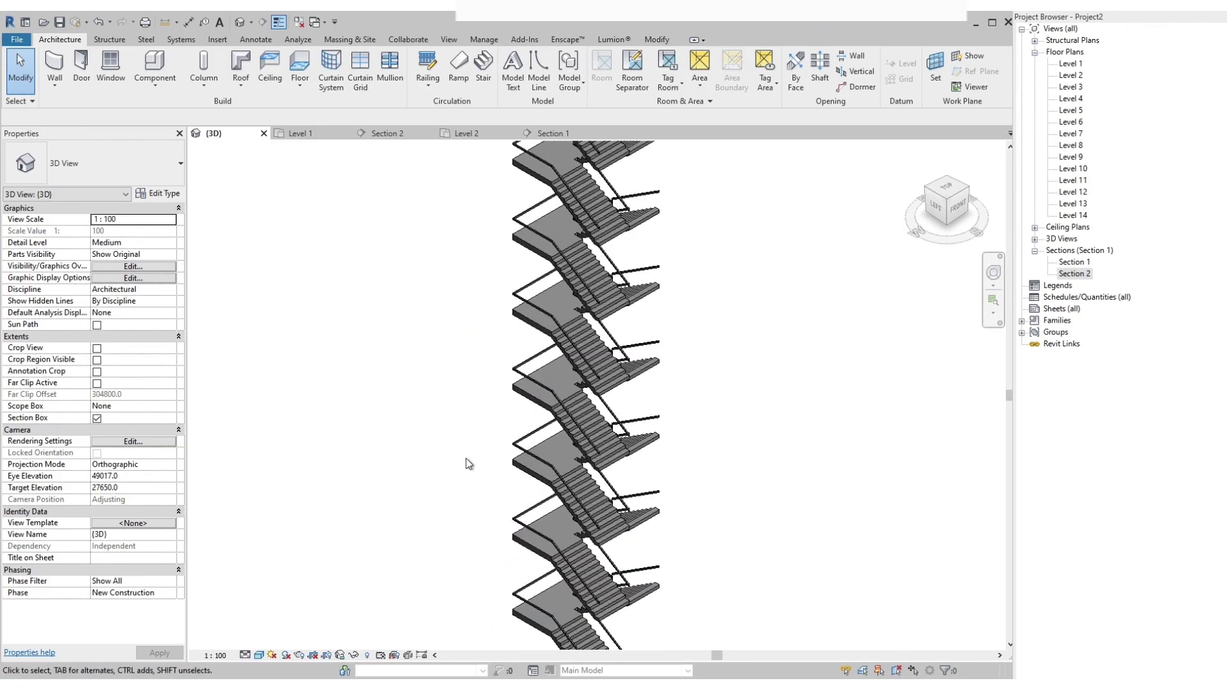
scroll(466, 458, "up", 2)
middle_click_drag(490, 519, 427, 498)
scroll(419, 472, "down", 2)
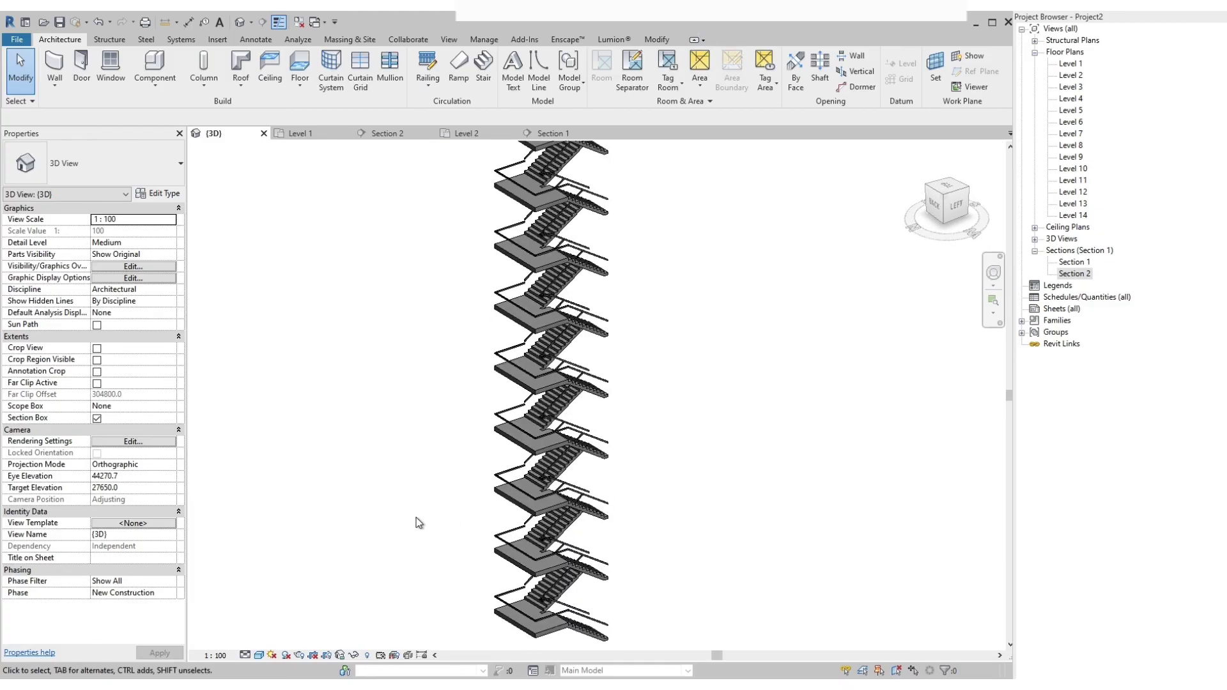
scroll(440, 505, "up", 2)
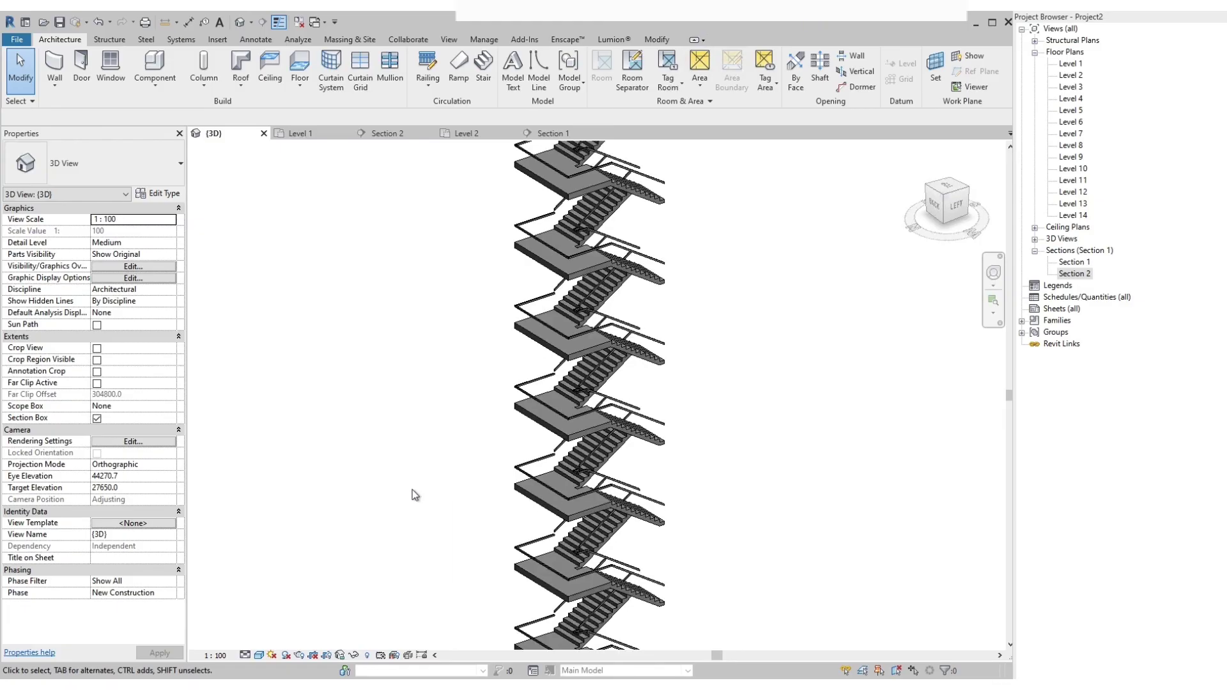
middle_click_drag(336, 582, 368, 585, "shift")
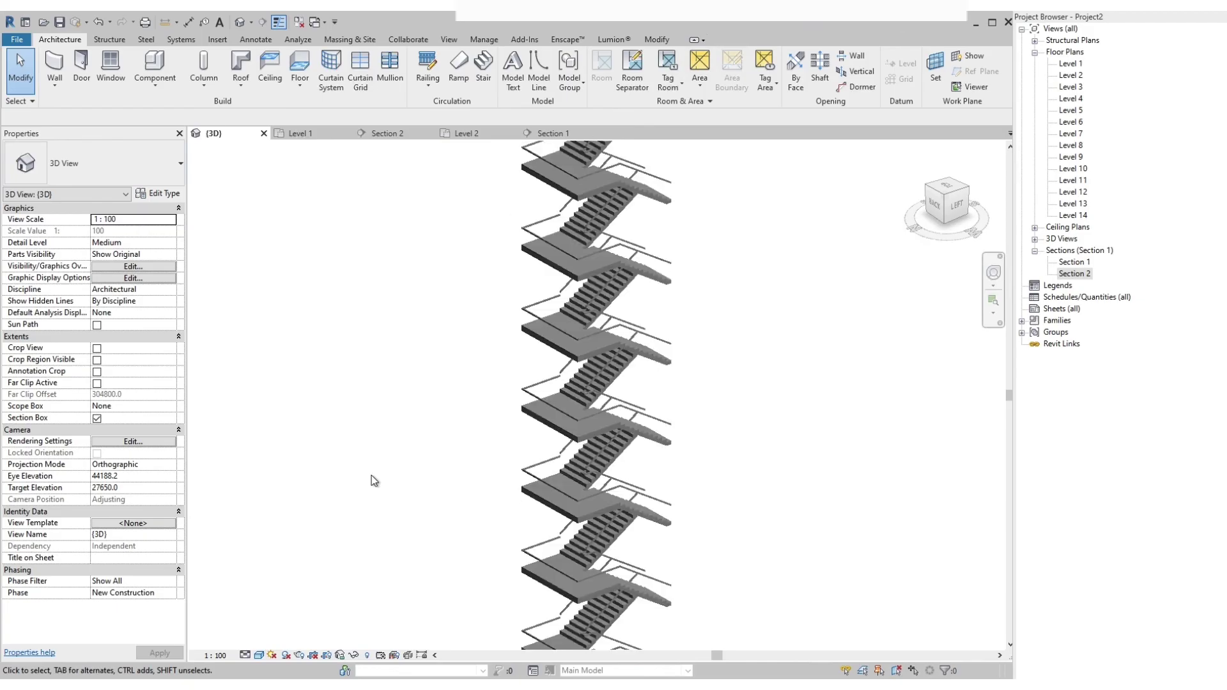
scroll(374, 481, "up", 1)
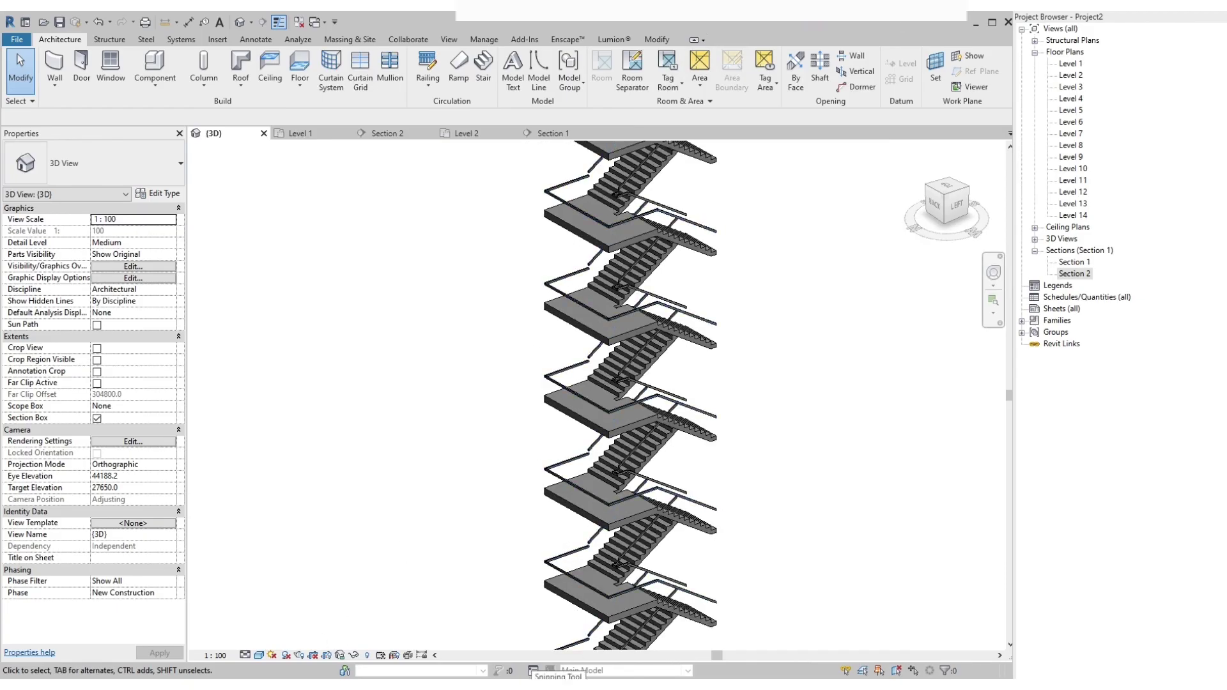